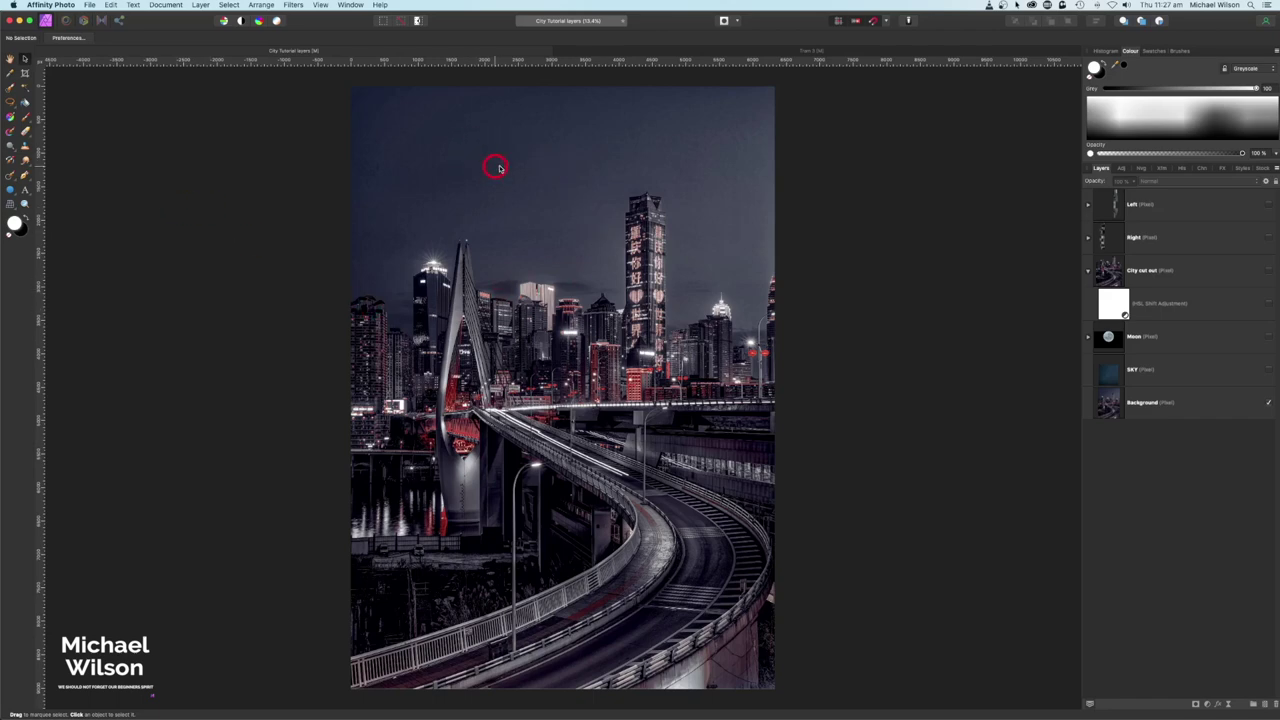
Hide the Background layer and show the City cut out and SKY layers
left_click(1270, 404)
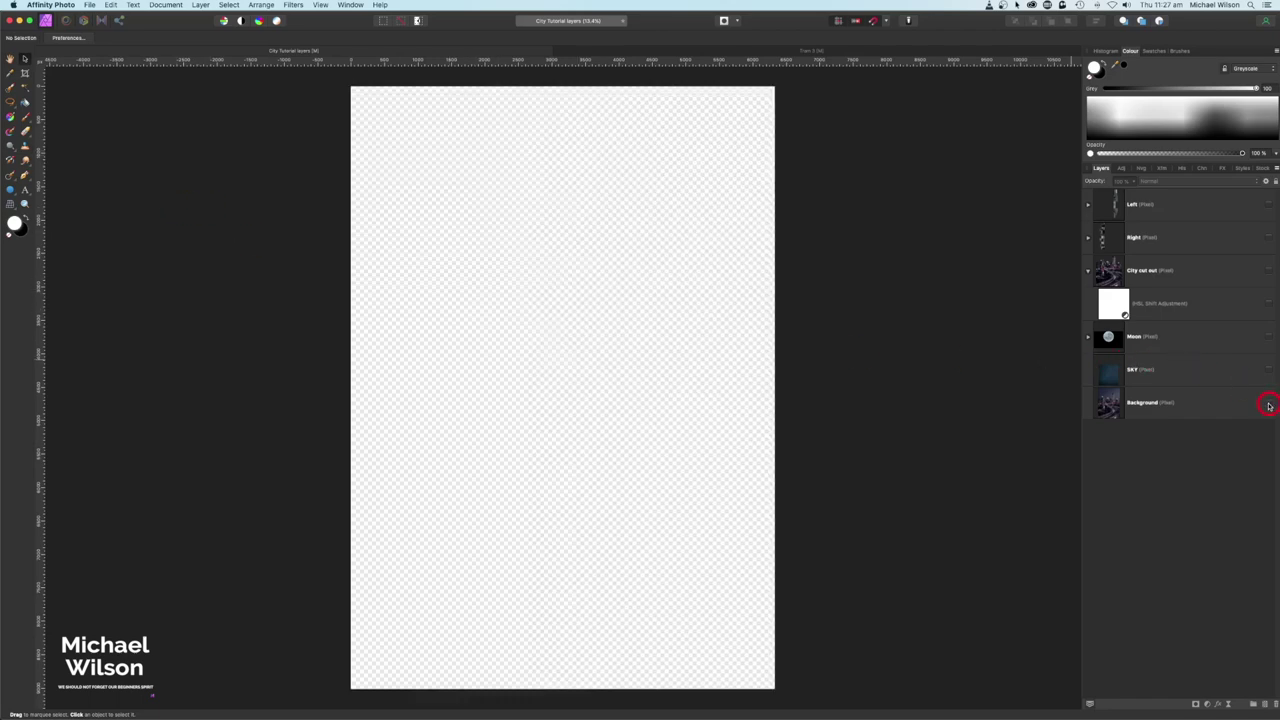
left_click(1270, 272)
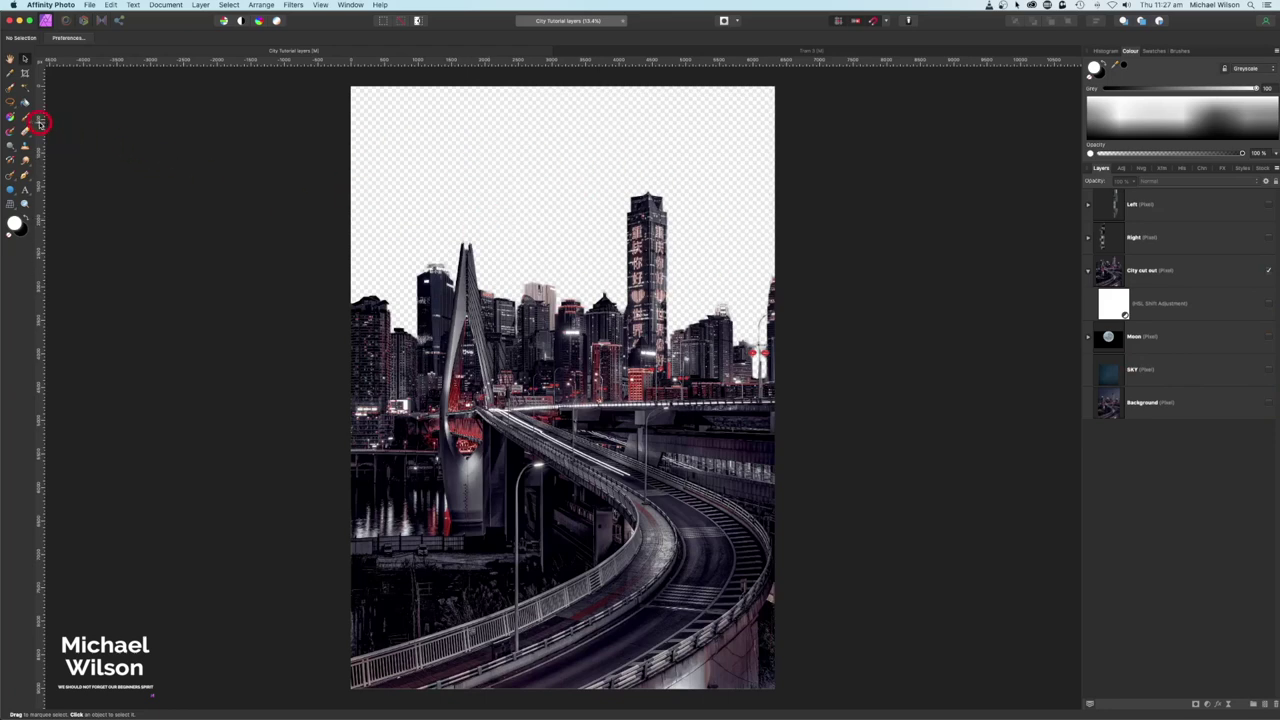
left_click(10, 90)
left_click(1193, 378)
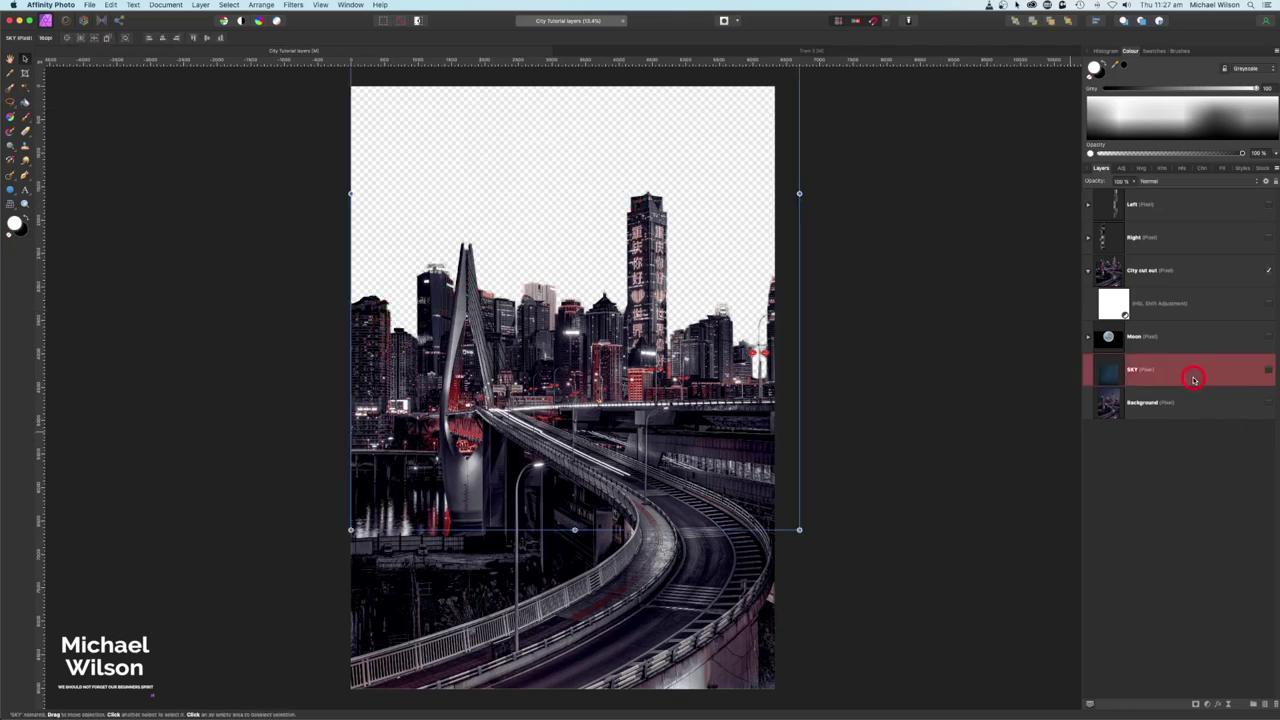
left_click(1267, 371)
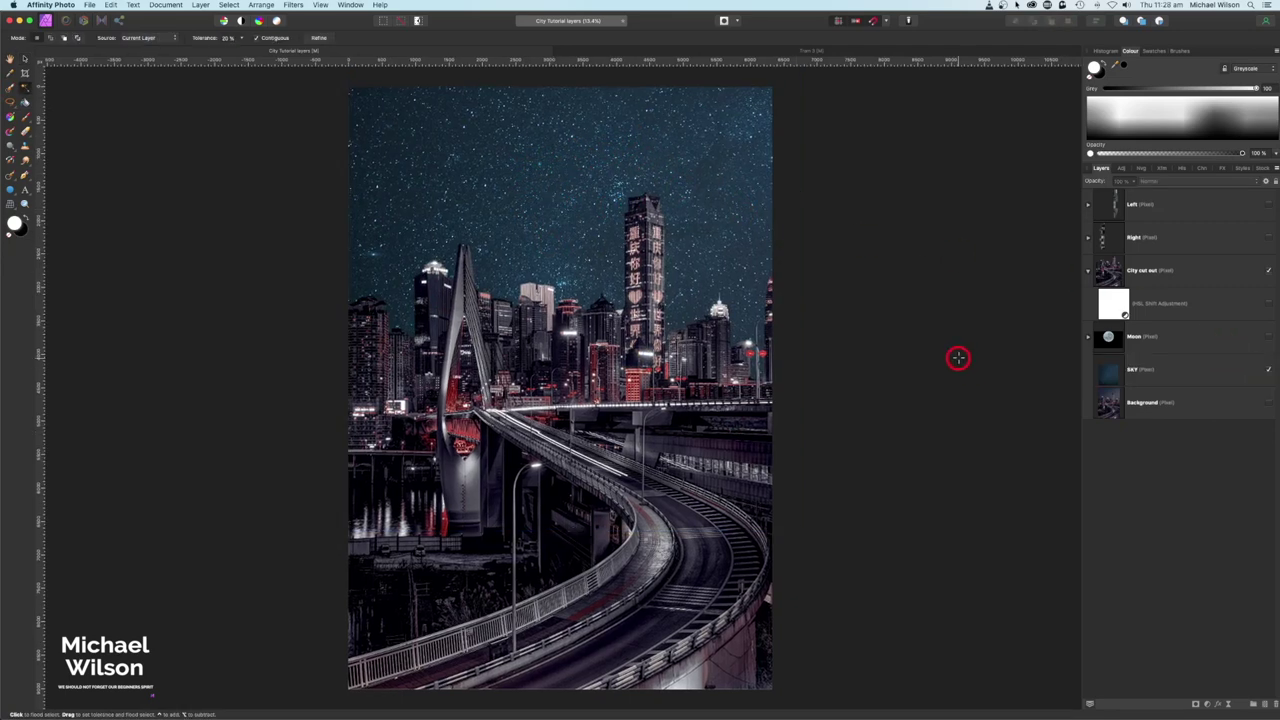
Show the Moon layer, scale it down and place it in the sky just above the skyline
left_click(1268, 338)
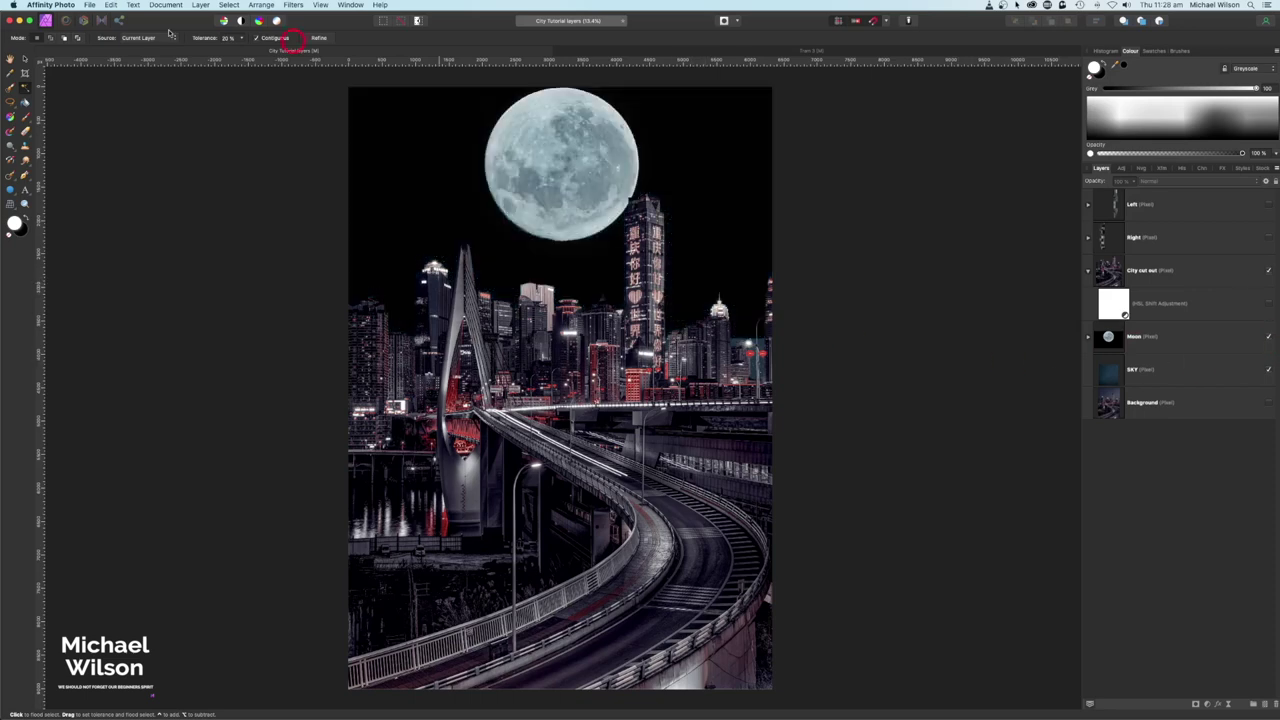
left_click(26, 61)
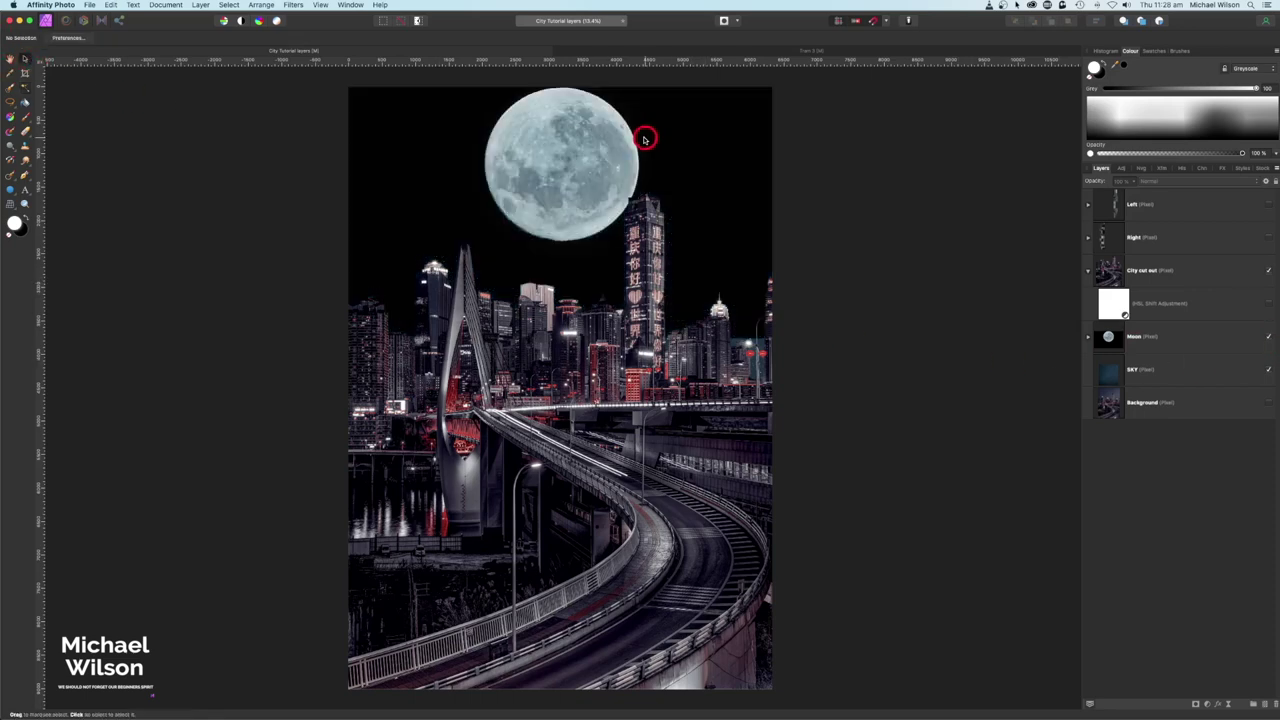
left_click(1180, 348)
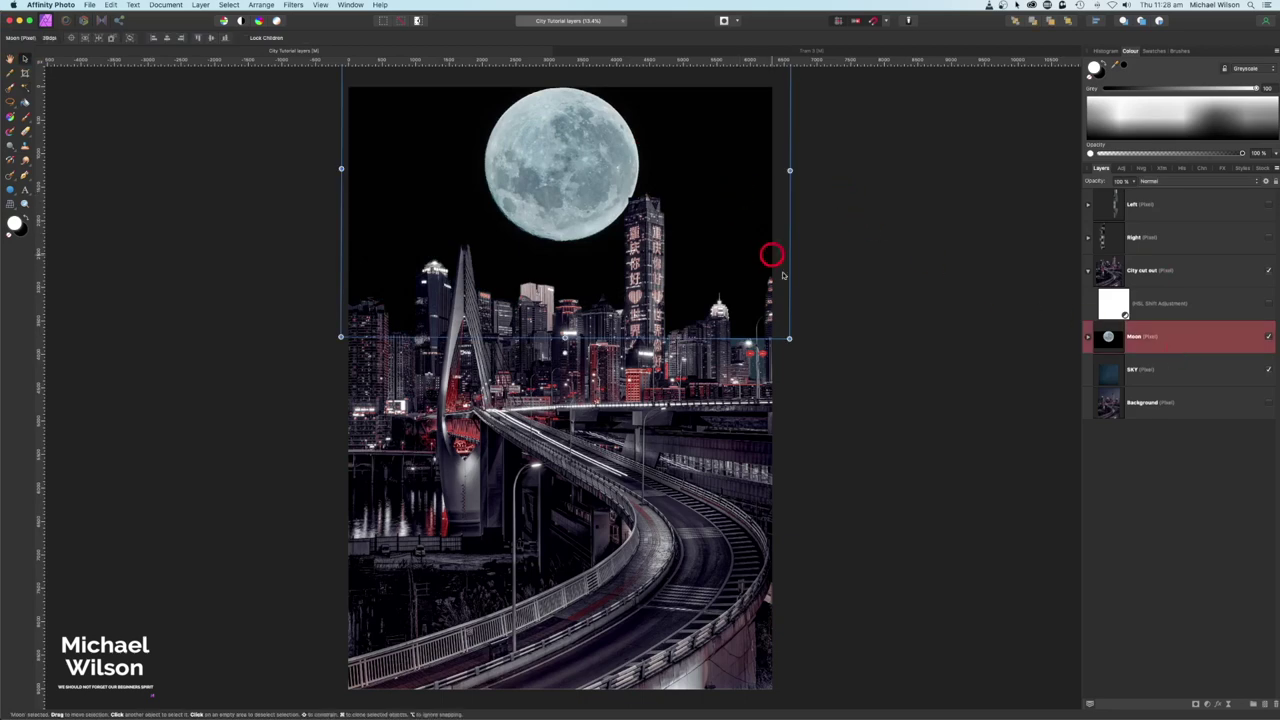
left_click_drag(790, 340, 719, 338)
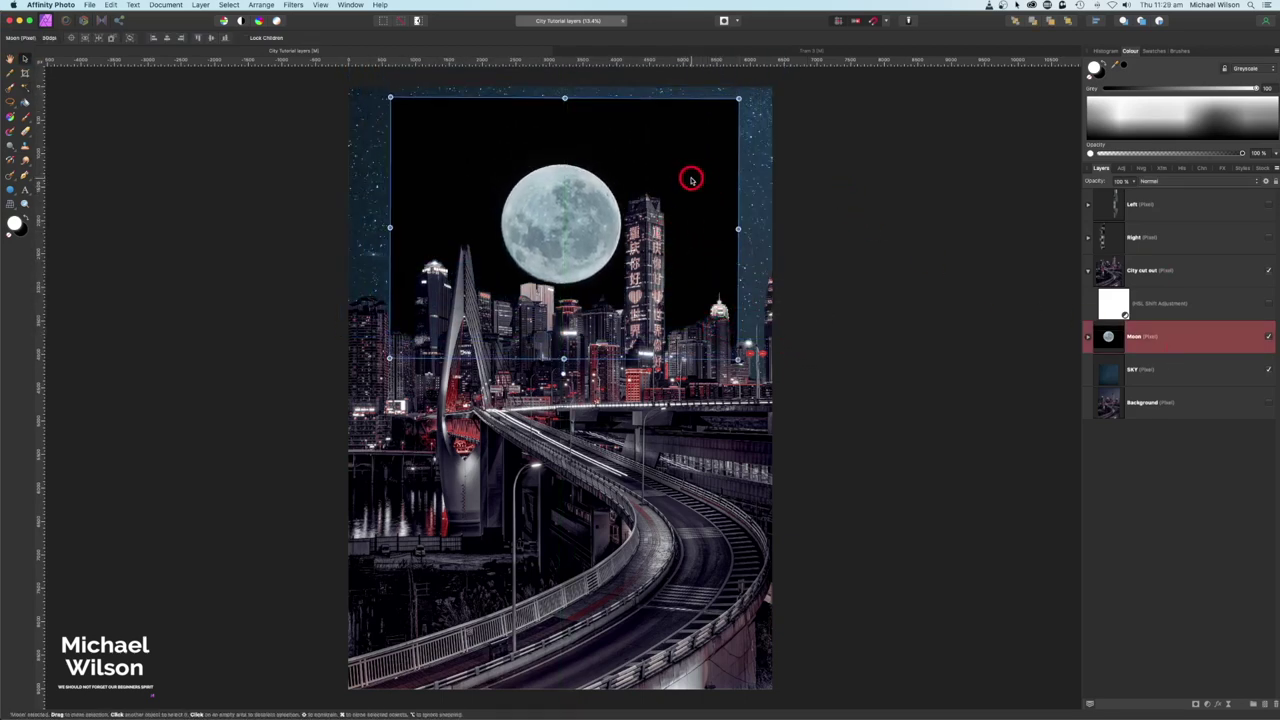
Flood-select the black area around the moon on the Moon layer, delete it and deselect
left_click(25, 87)
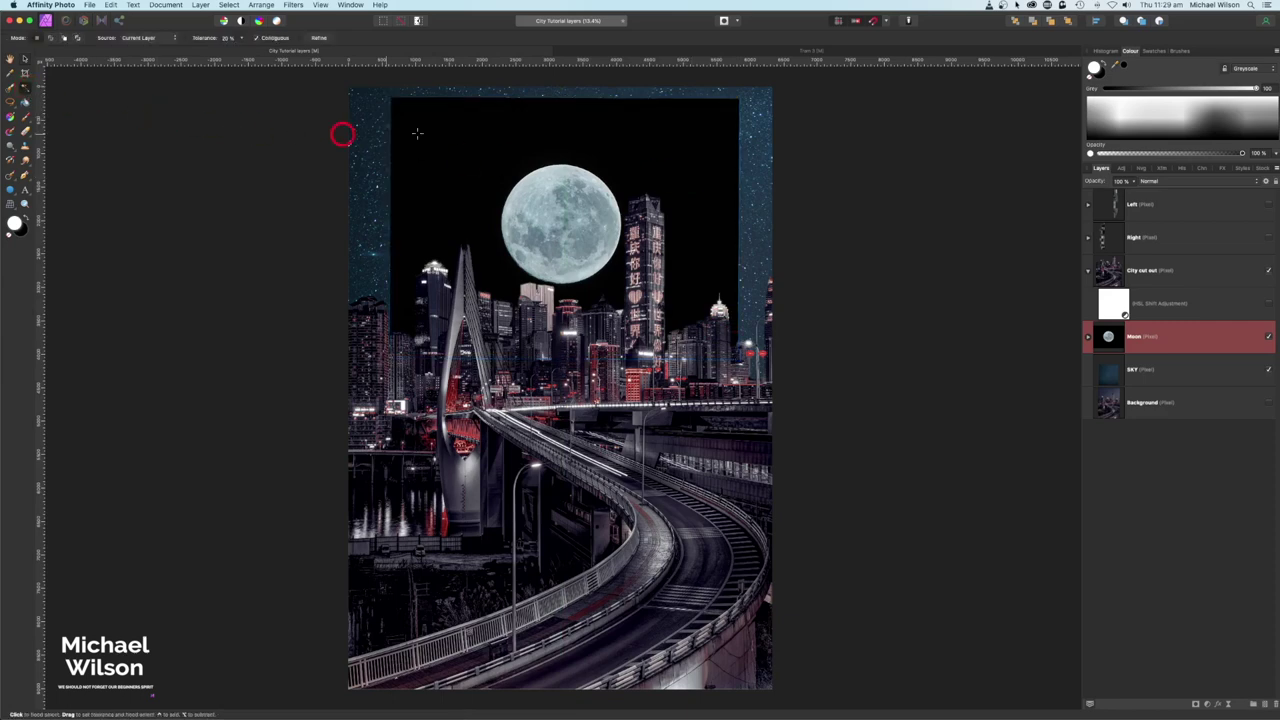
left_click(492, 134)
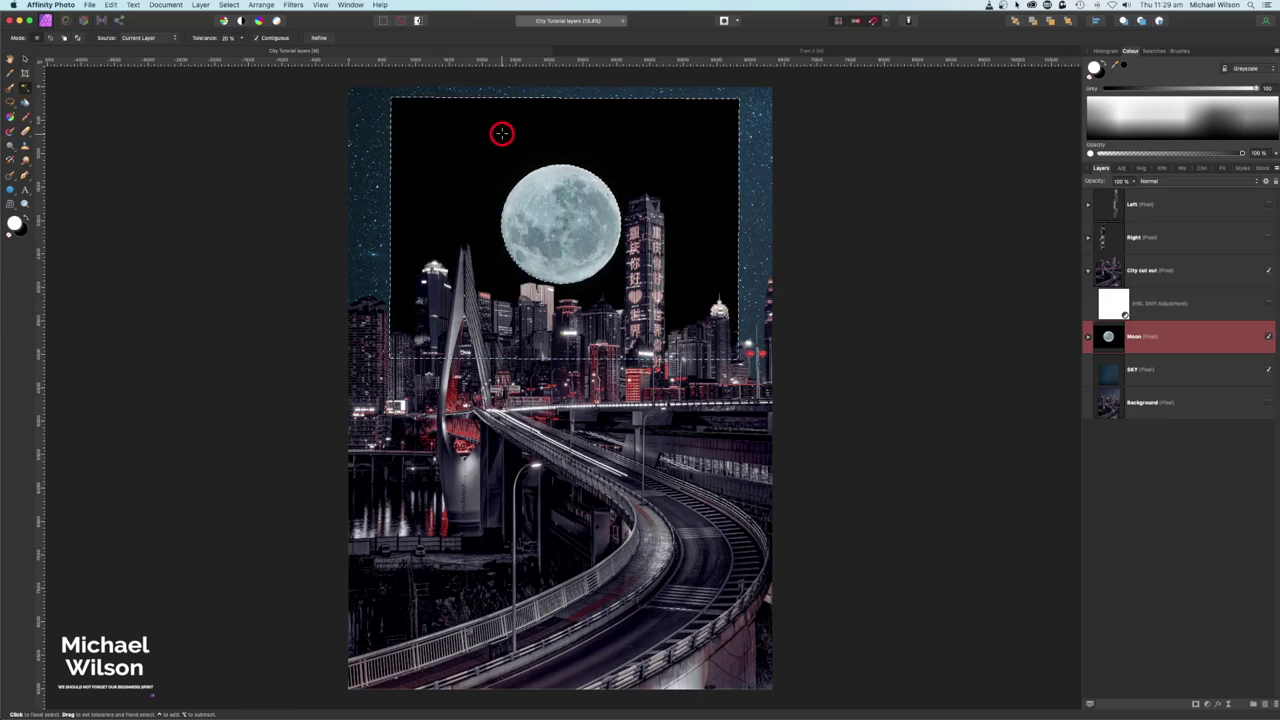
key("Delete")
key("super+d")
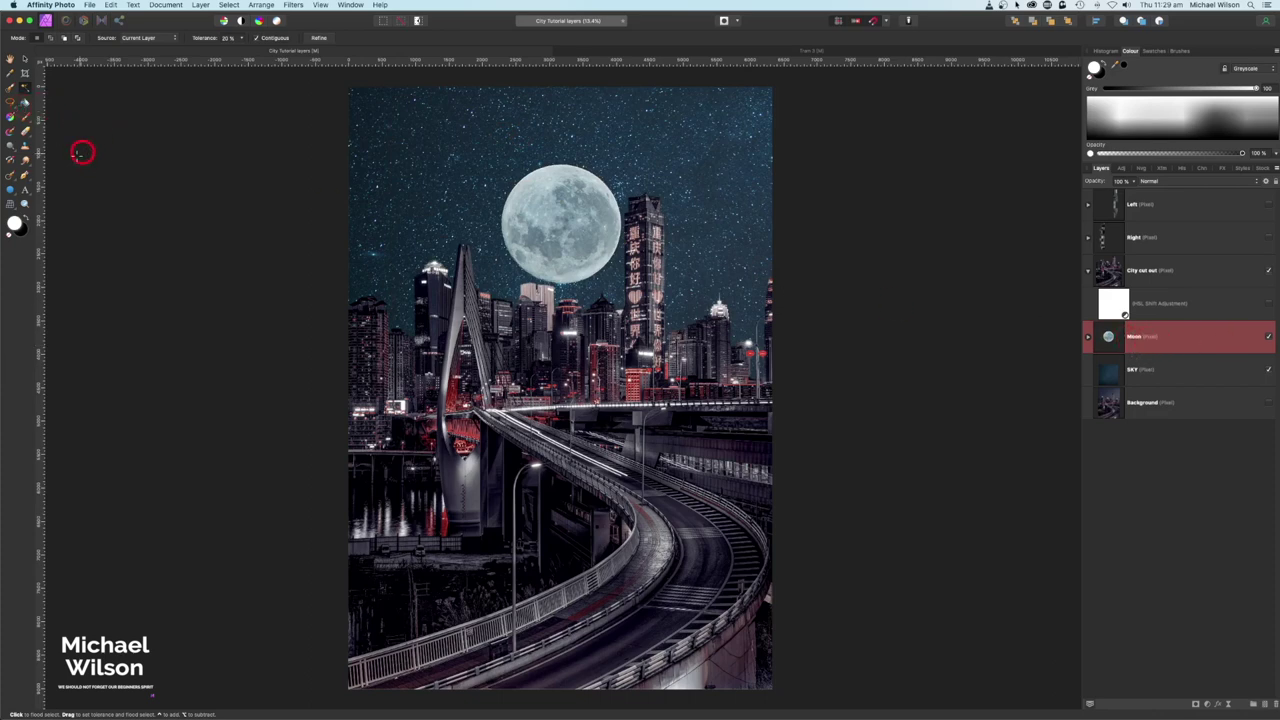
Move the moon higher in the sky and enlarge it slightly so it sits partly behind the tall tower
left_click(26, 160)
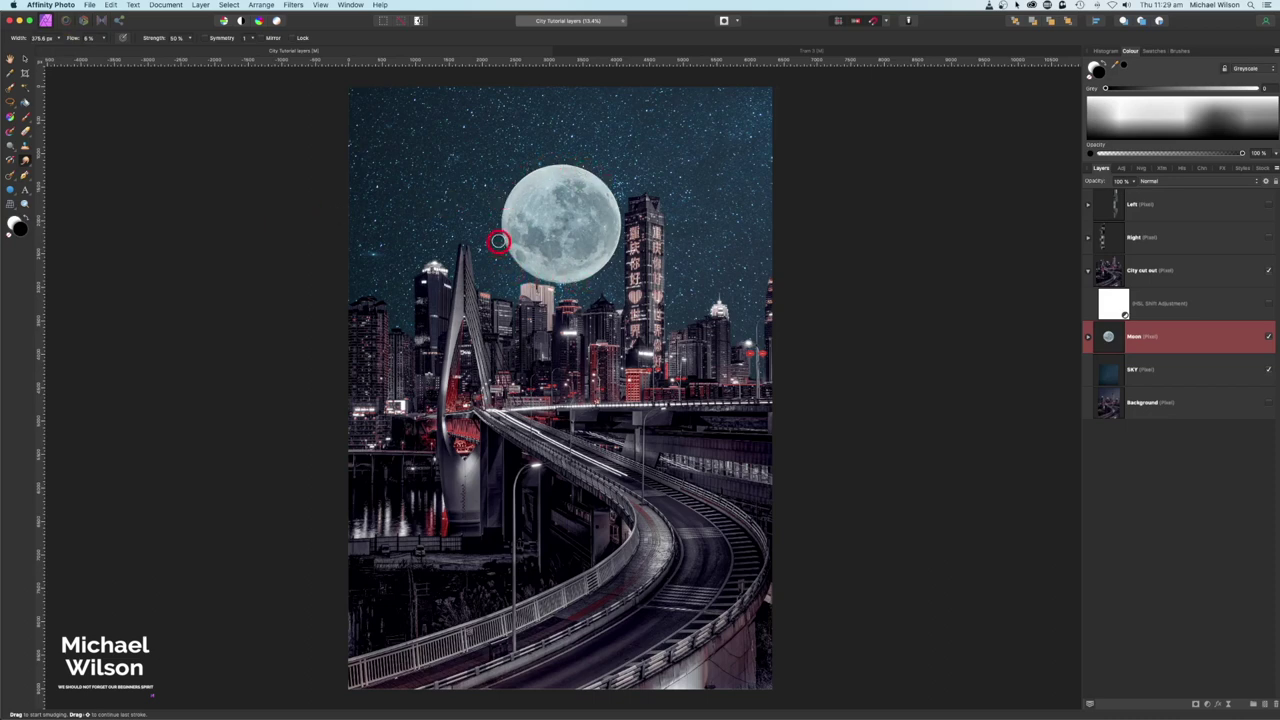
left_click(23, 62)
left_click_drag(565, 373, 564, 170)
left_click_drag(666, 298, 669, 252)
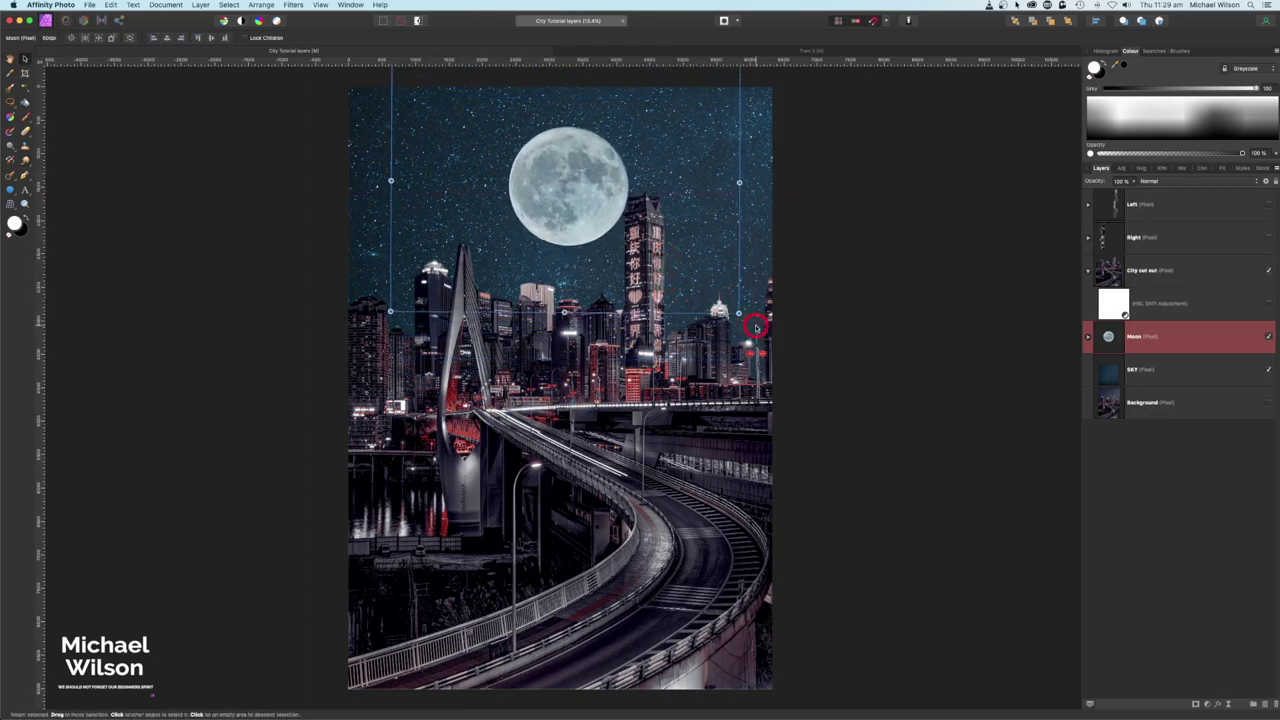
left_click_drag(739, 312, 714, 290)
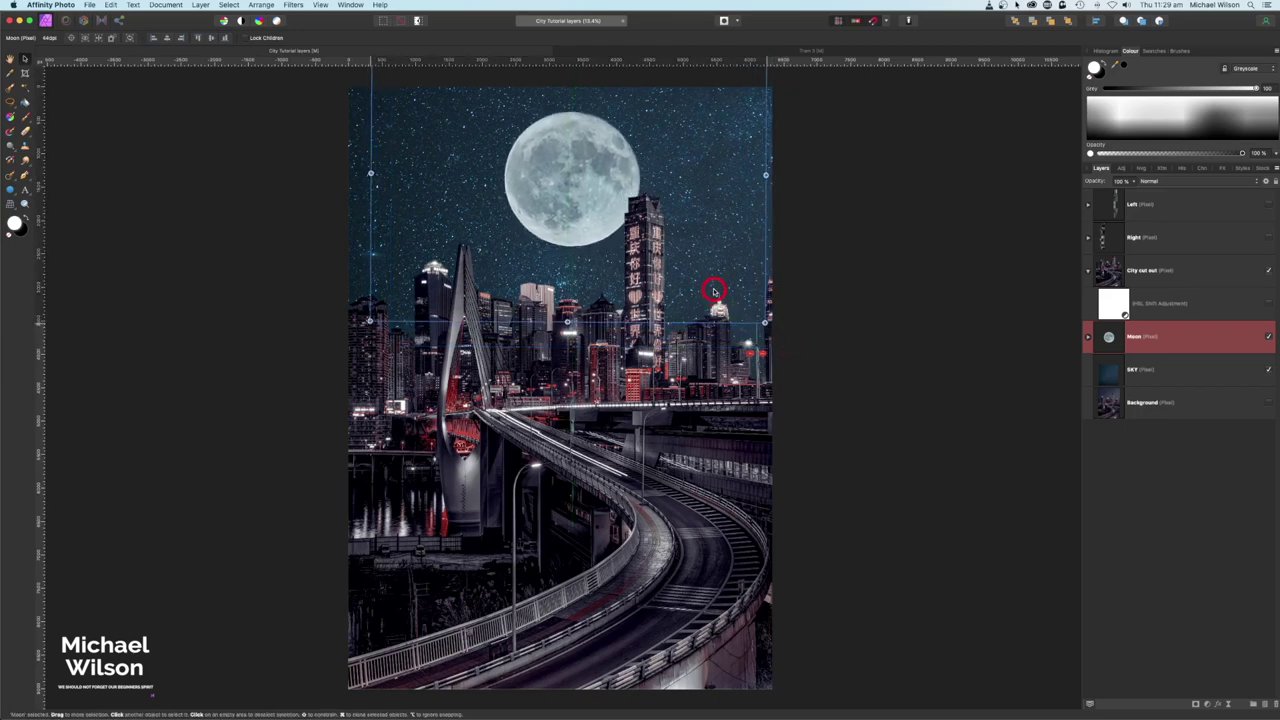
left_click(812, 336)
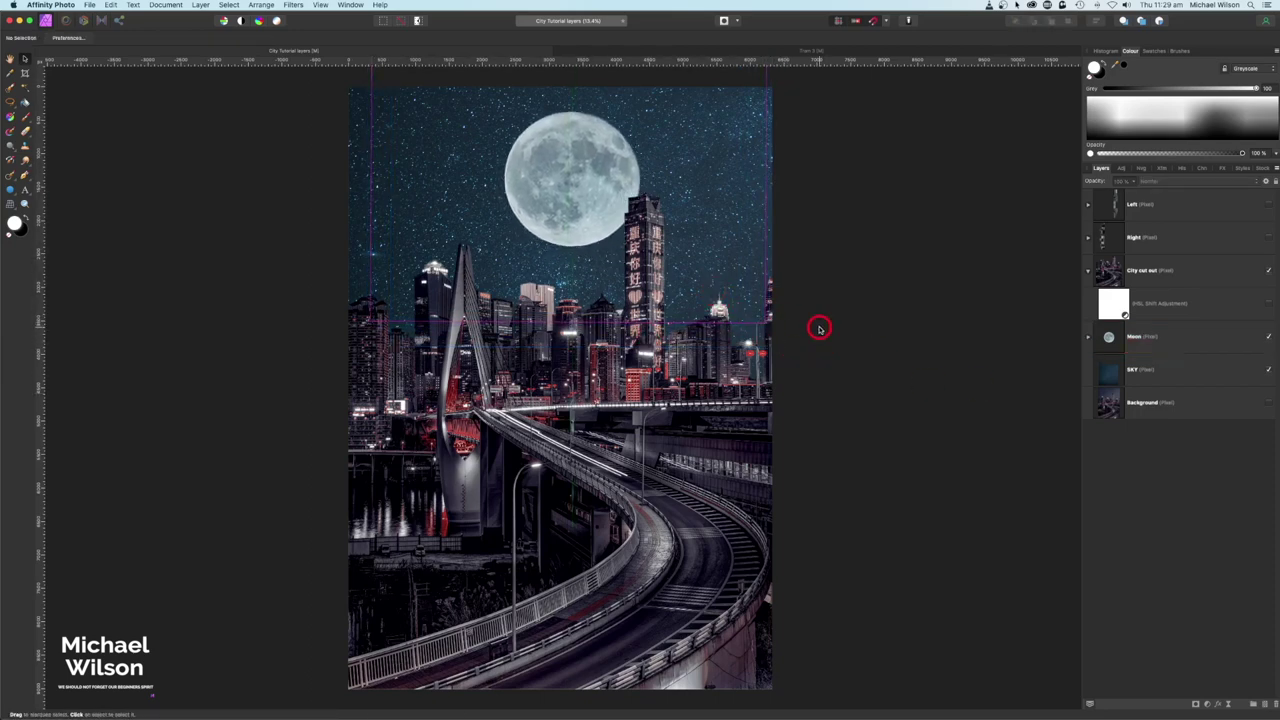
Turn on the HSL Shift adjustment nested in the Moon layer and view its settings
left_click(1086, 337)
left_click(1120, 369)
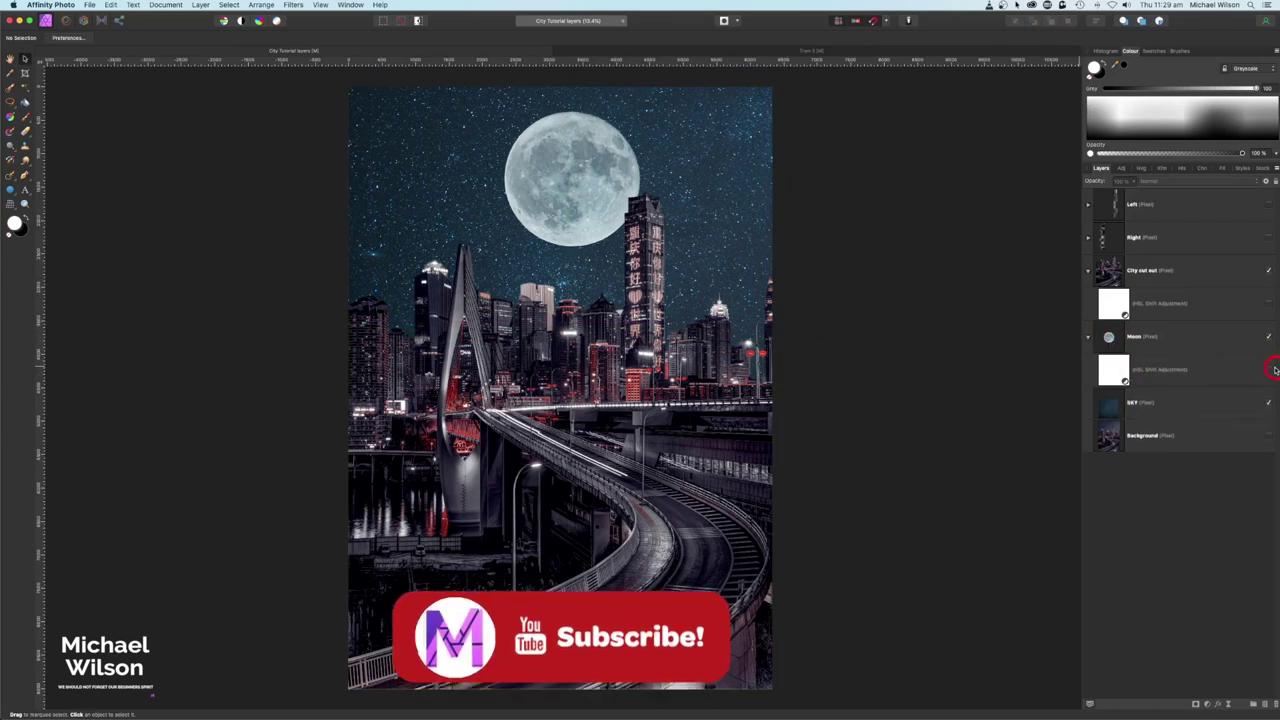
double_click(1238, 371)
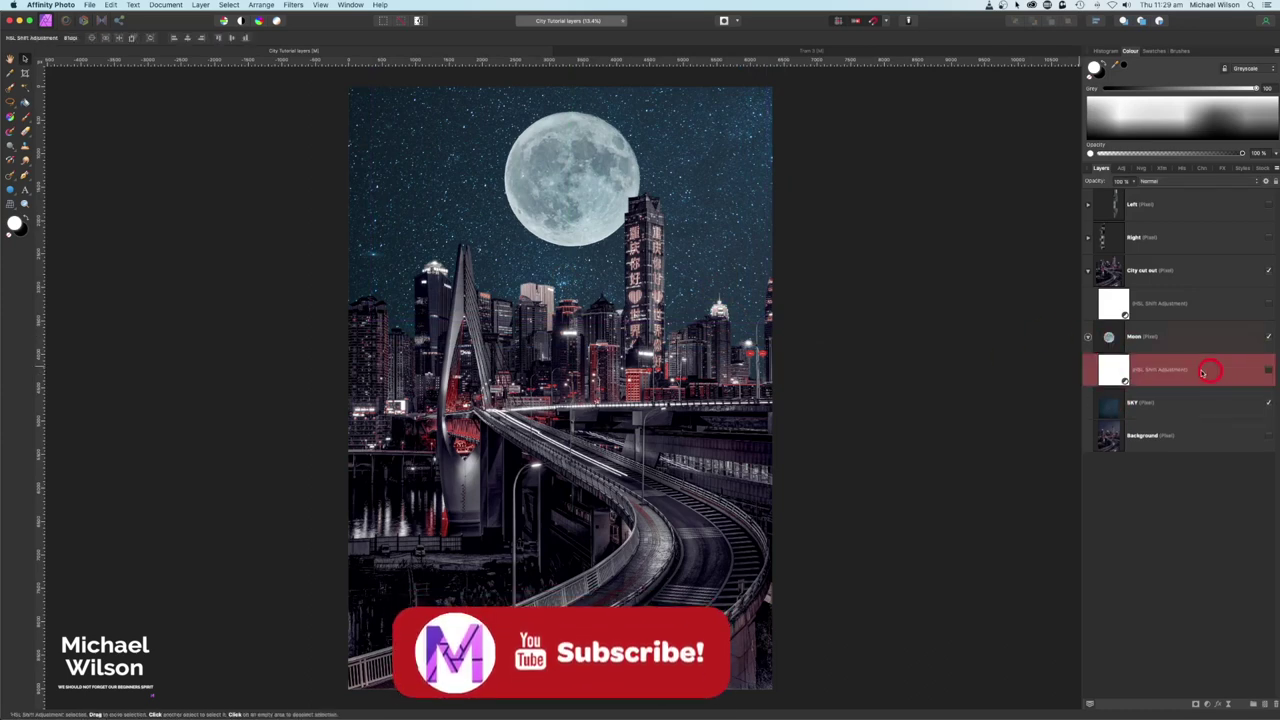
left_click_drag(991, 290, 967, 189)
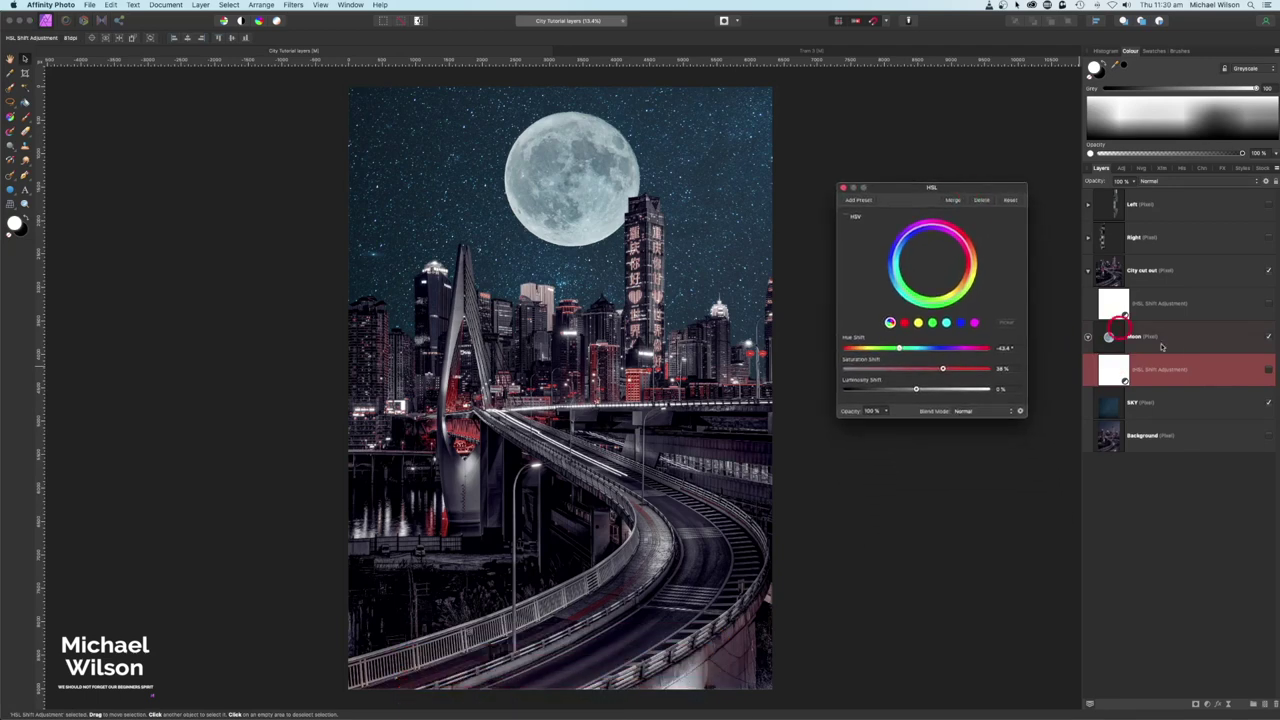
left_click(1268, 372)
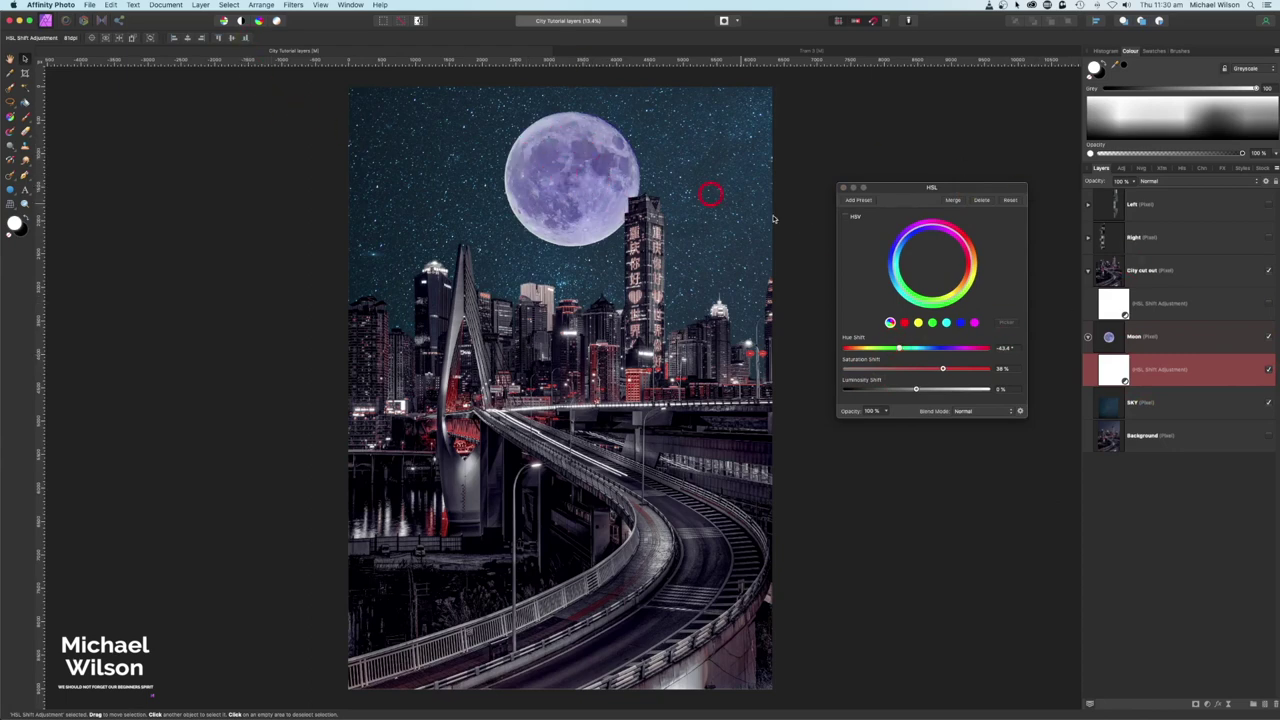
key("Escape")
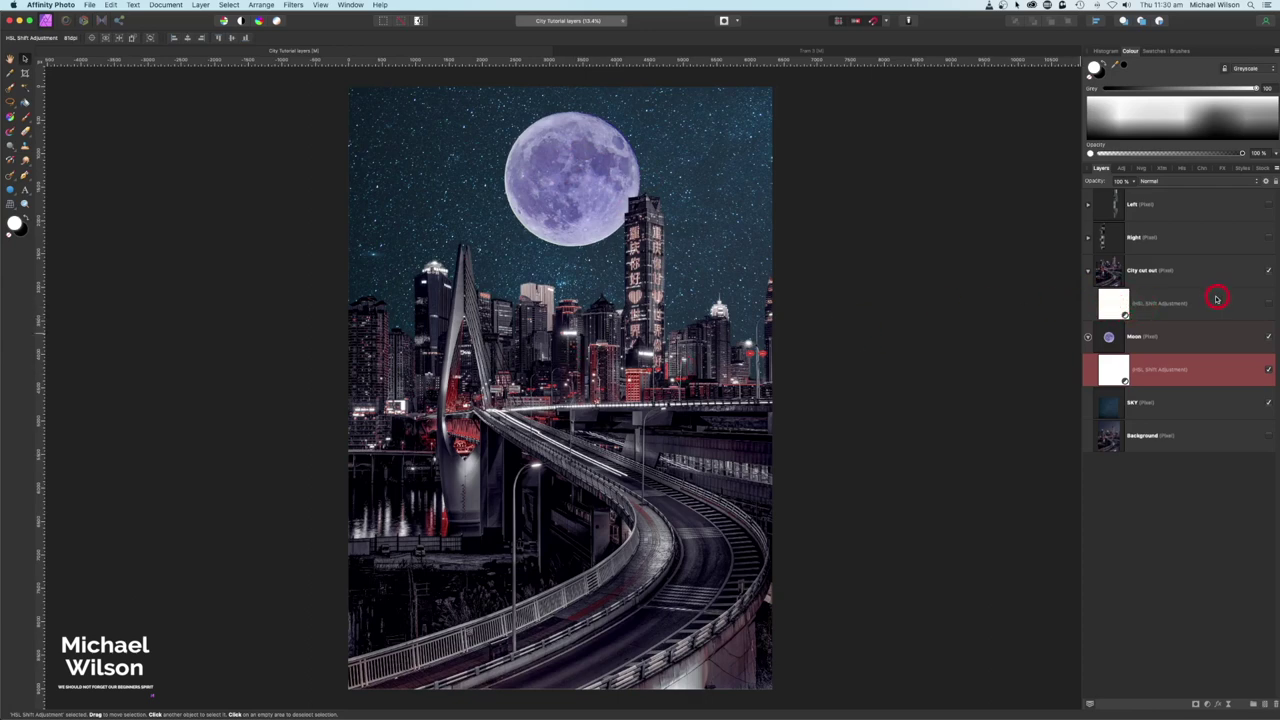
Turn on the City cut out layer's HSL Shift adjustment and add a second one with a hue shift of about 131°
left_click(1269, 304)
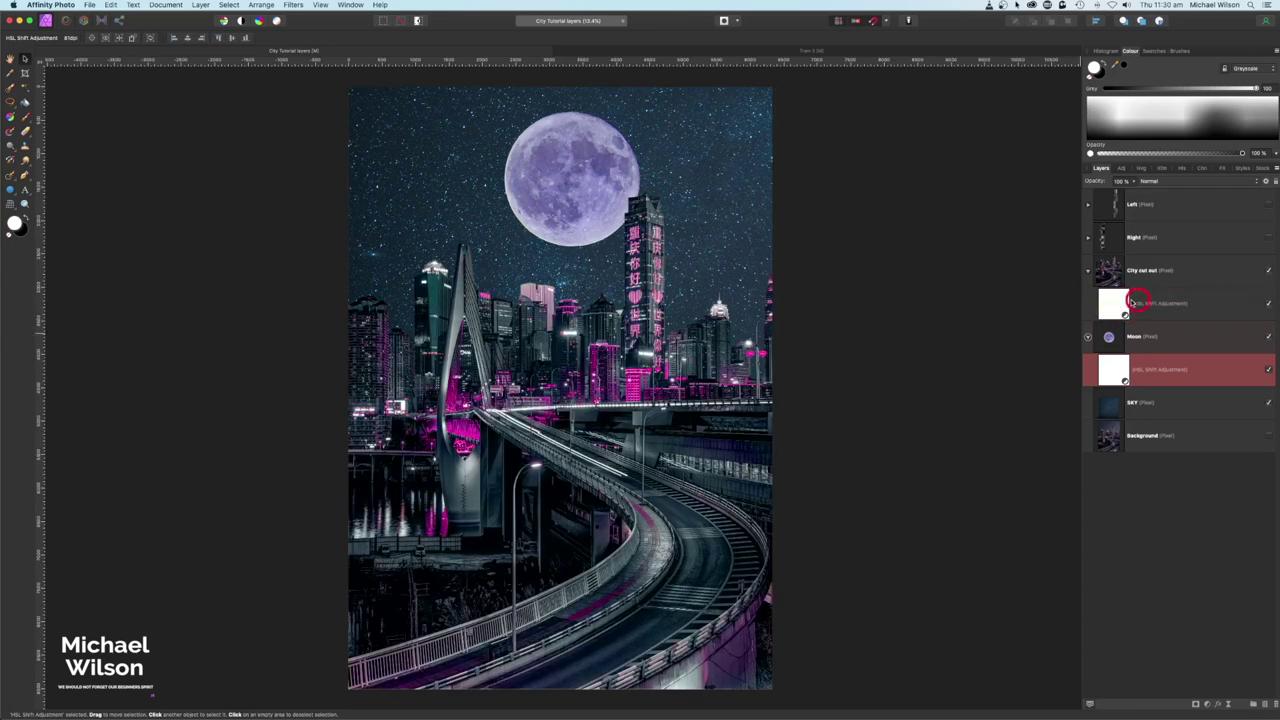
double_click(1140, 303)
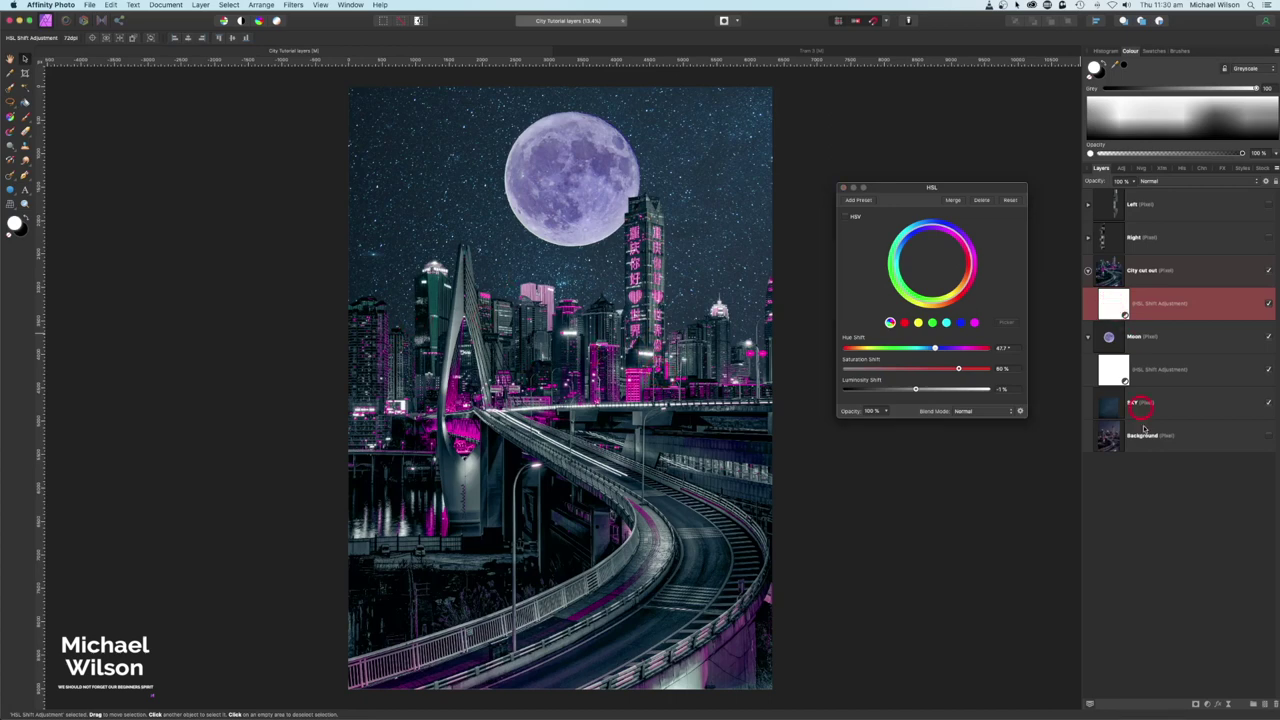
left_click(1210, 704)
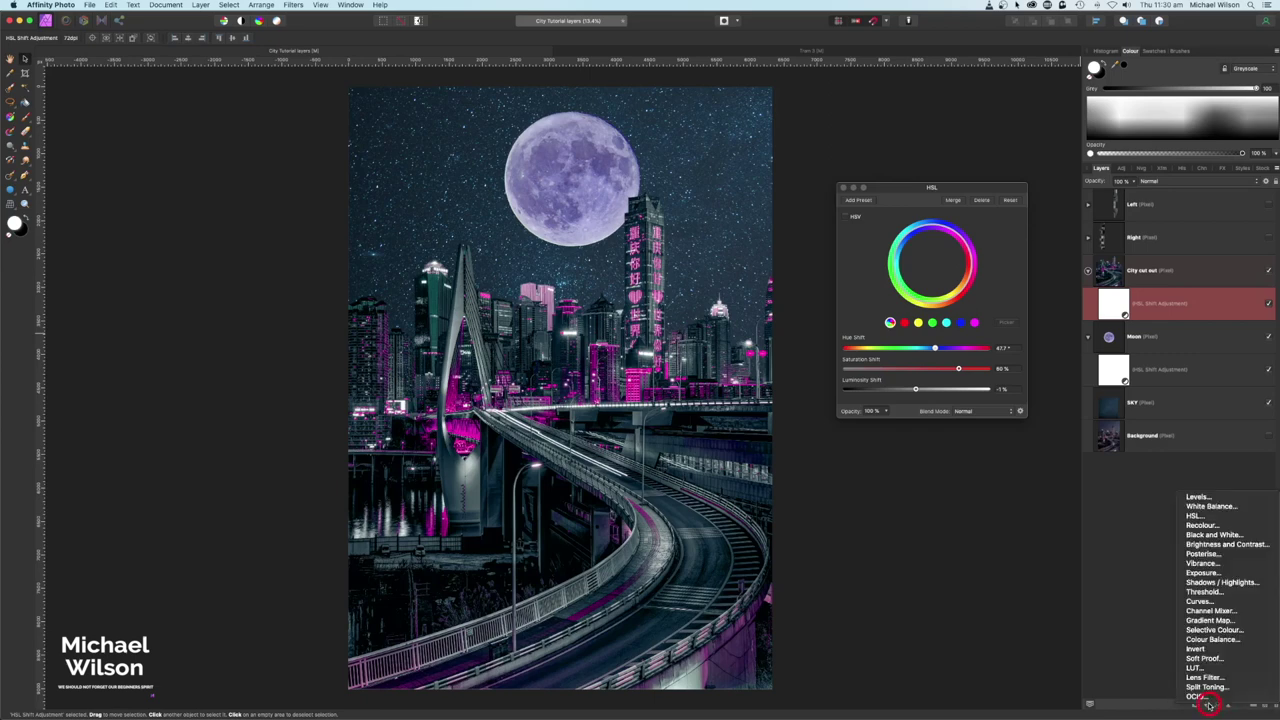
left_click(1200, 563)
left_click(927, 349)
left_click_drag(916, 348, 968, 353)
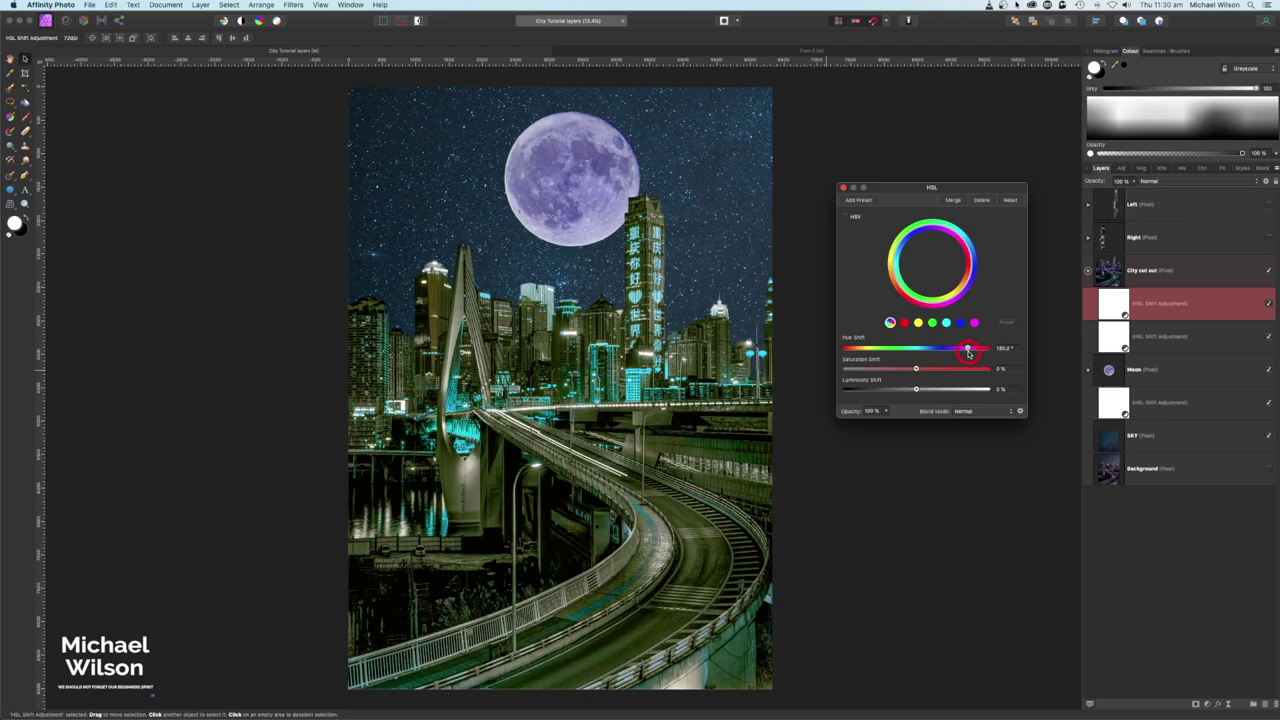
Mask the new HSL Shift adjustment with a large soft black brush over the left-hand buildings, the bridge and the lower skyline
left_click(1120, 304)
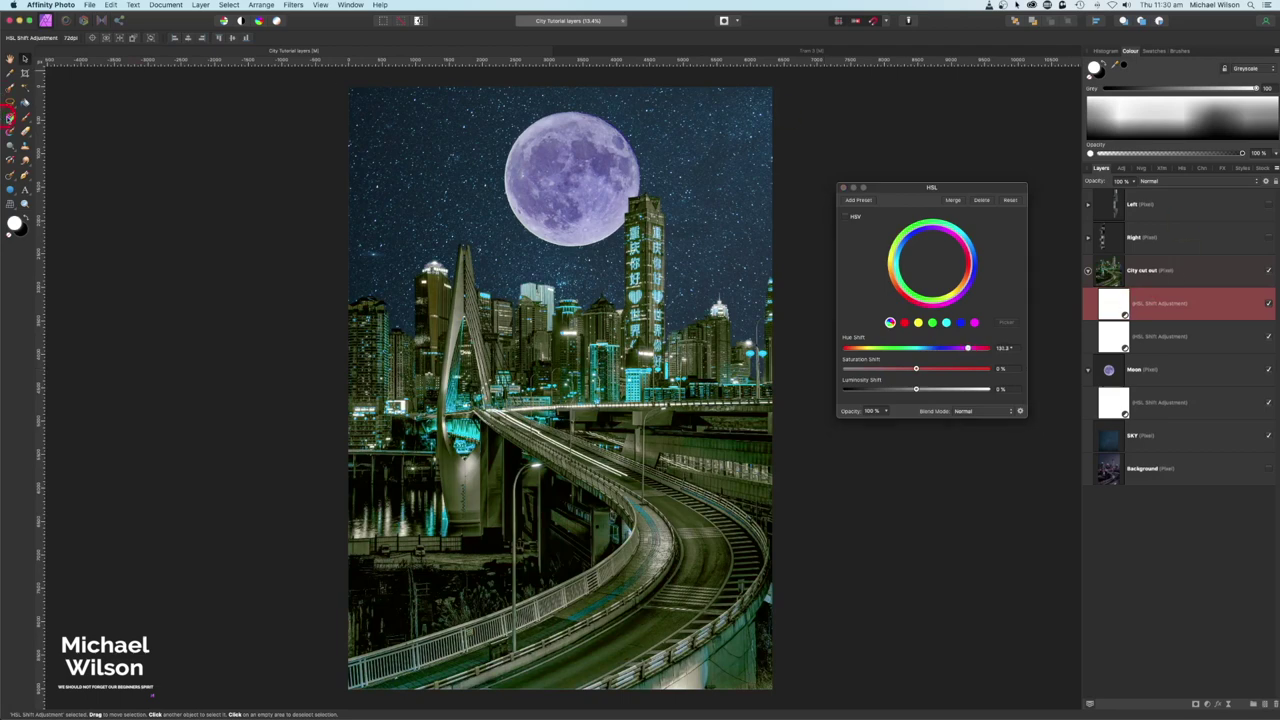
left_click(27, 117)
key("bracketright")
key("bracketright")
key("bracketright")
key("bracketright")
key("bracketright")
key("bracketright")
key("bracketright")
key("bracketright")
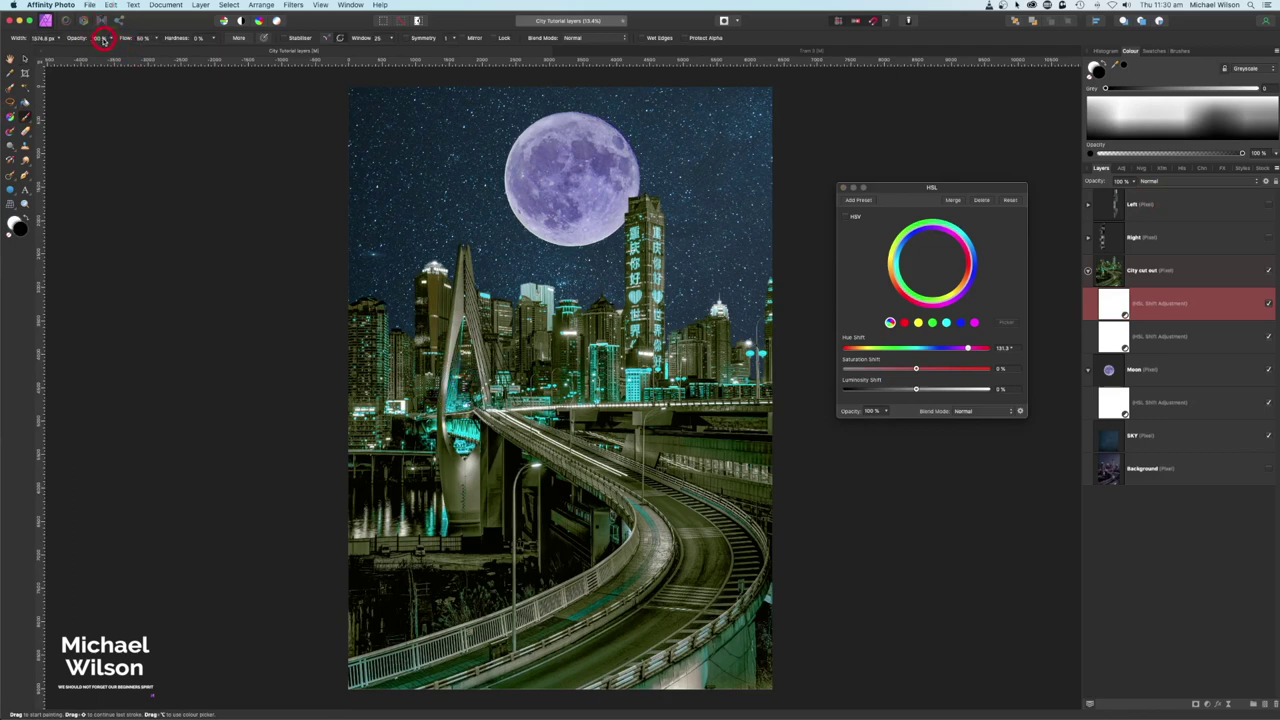
key("bracketright")
key("bracketright")
mouse_move(376, 332)
left_mouse_down()
mouse_move(384, 421)
mouse_move(427, 419)
mouse_move(463, 351)
mouse_move(512, 383)
mouse_move(462, 430)
left_mouse_up()
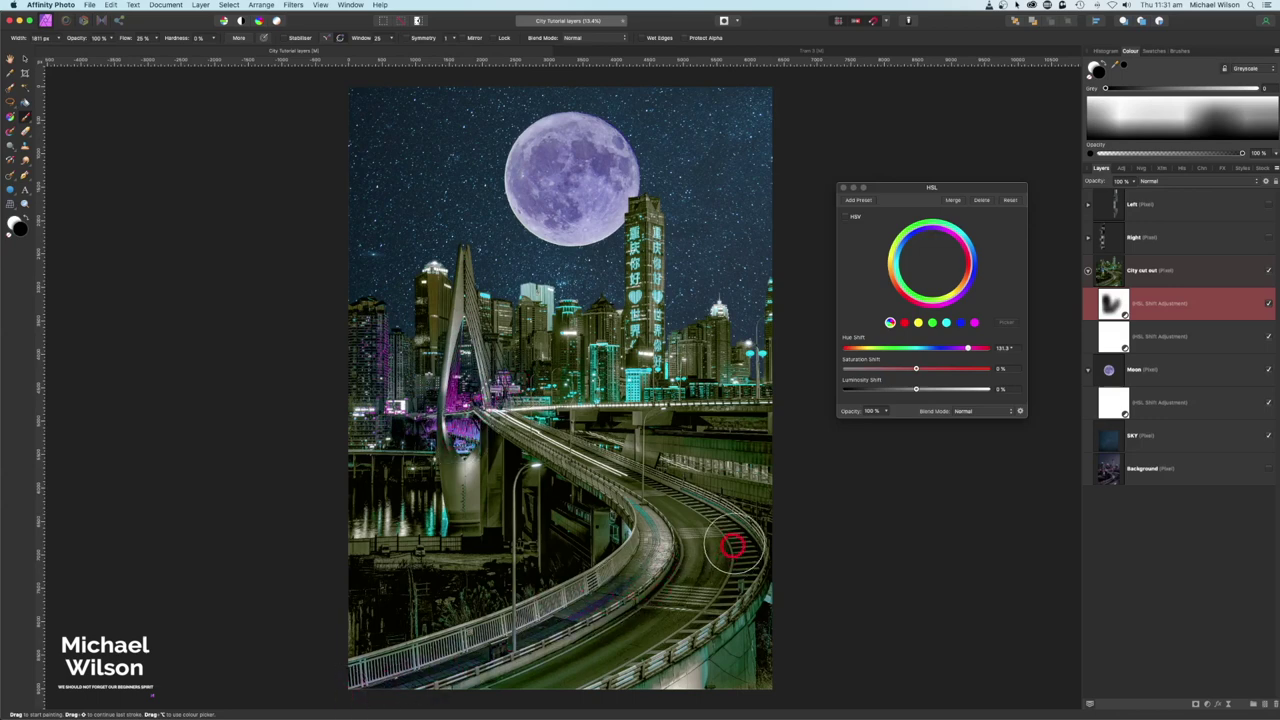
mouse_move(446, 501)
left_mouse_down()
mouse_move(582, 414)
mouse_move(435, 264)
mouse_move(356, 389)
mouse_move(529, 355)
mouse_move(585, 422)
mouse_move(675, 420)
mouse_move(730, 398)
mouse_move(664, 397)
mouse_move(601, 381)
mouse_move(597, 365)
mouse_move(598, 395)
mouse_move(786, 389)
mouse_move(663, 420)
left_mouse_up()
Refine the HSL mask by painting out the tall tower and central buildings in black and restoring the lower bridge area in white
key("x")
key("x")
mouse_move(644, 338)
left_mouse_down()
mouse_move(642, 211)
mouse_move(644, 338)
mouse_move(644, 250)
mouse_move(644, 326)
left_mouse_up()
mouse_move(540, 304)
left_mouse_down()
mouse_move(583, 306)
mouse_move(545, 332)
mouse_move(562, 322)
left_mouse_up()
key("x")
mouse_move(414, 524)
left_mouse_down()
mouse_move(431, 520)
mouse_move(397, 515)
mouse_move(373, 482)
mouse_move(430, 439)
mouse_move(409, 419)
mouse_move(490, 442)
left_mouse_up()
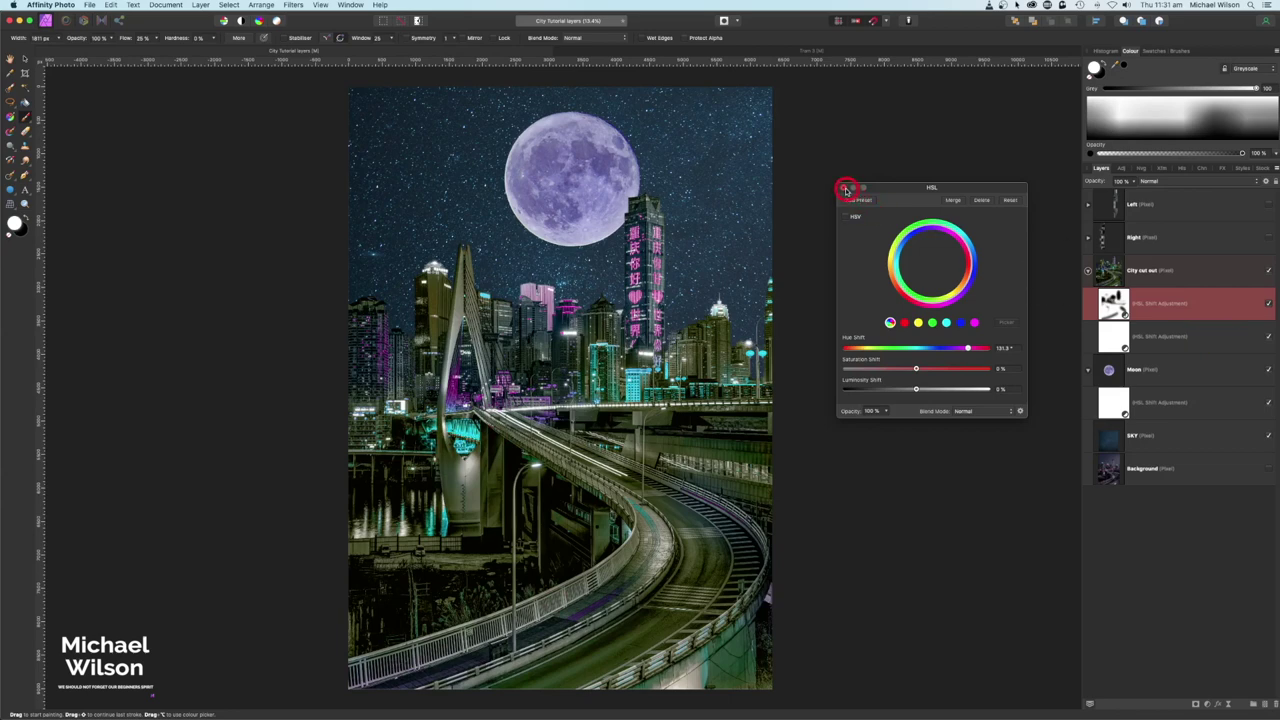
left_click(845, 189)
Collapse the City cut out layer and show the Right and Left building layers
left_click(1105, 275)
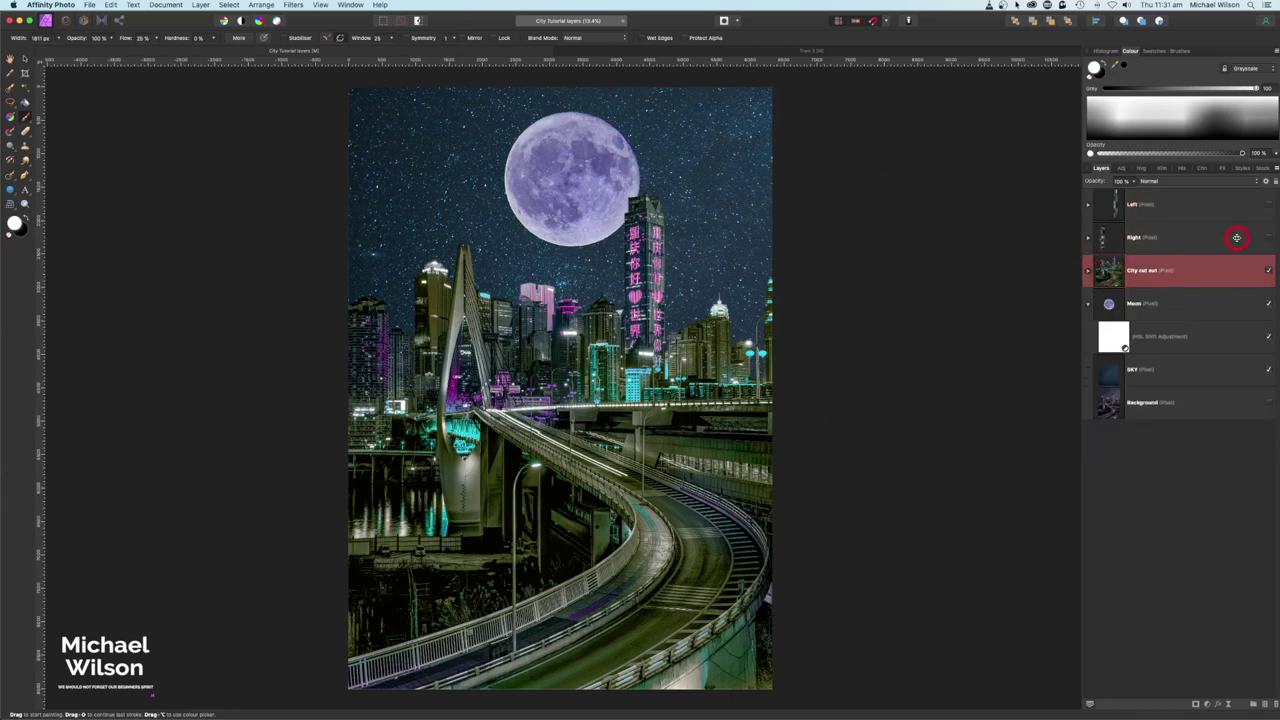
left_click(1269, 237)
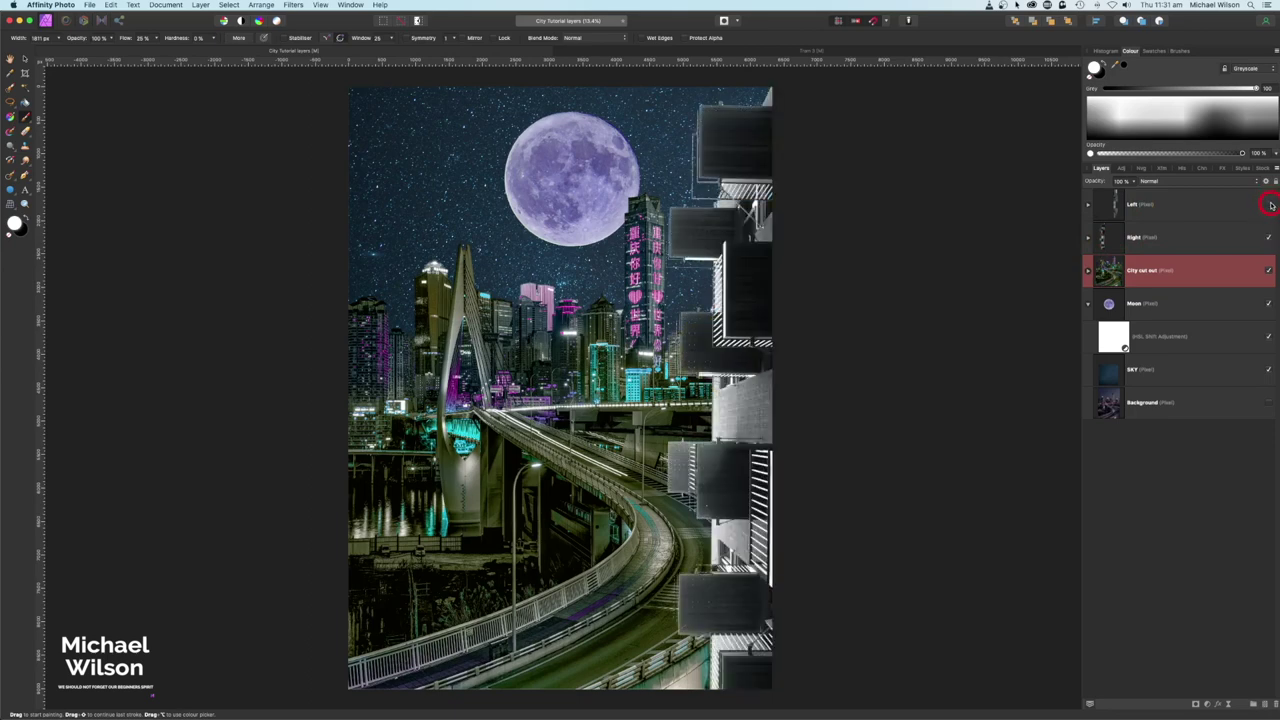
left_click(1269, 204)
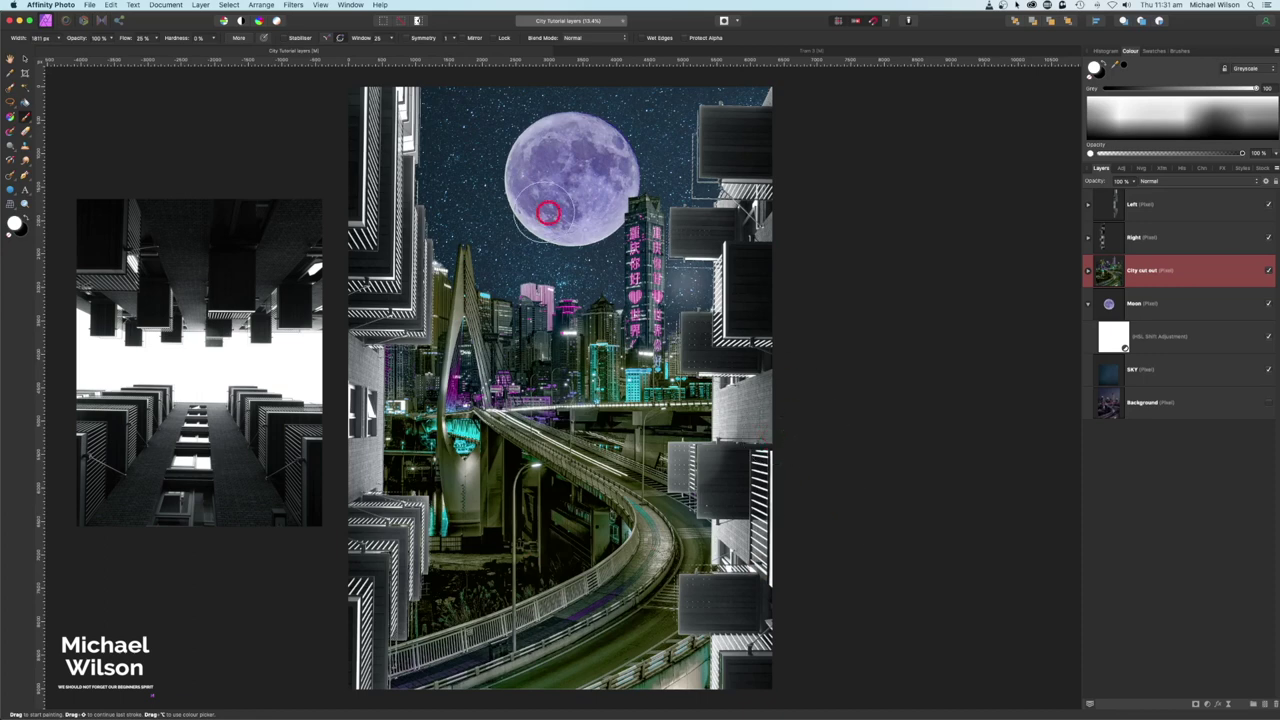
Turn on the HSL Shift adjustments nested in the Right and Left layers and view the Left one's settings
left_click(1088, 238)
left_click(1270, 274)
left_click(1088, 204)
left_click(1270, 237)
double_click(1113, 237)
left_click_drag(975, 194, 973, 142)
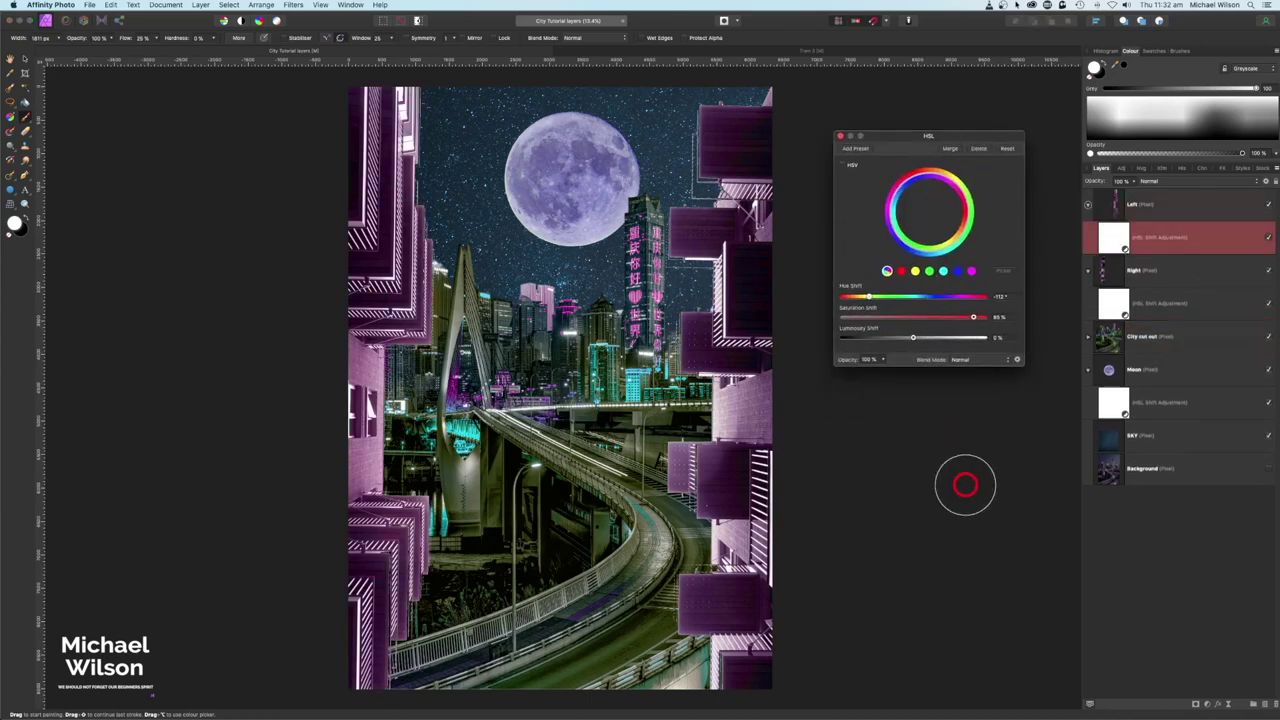
left_click(841, 137)
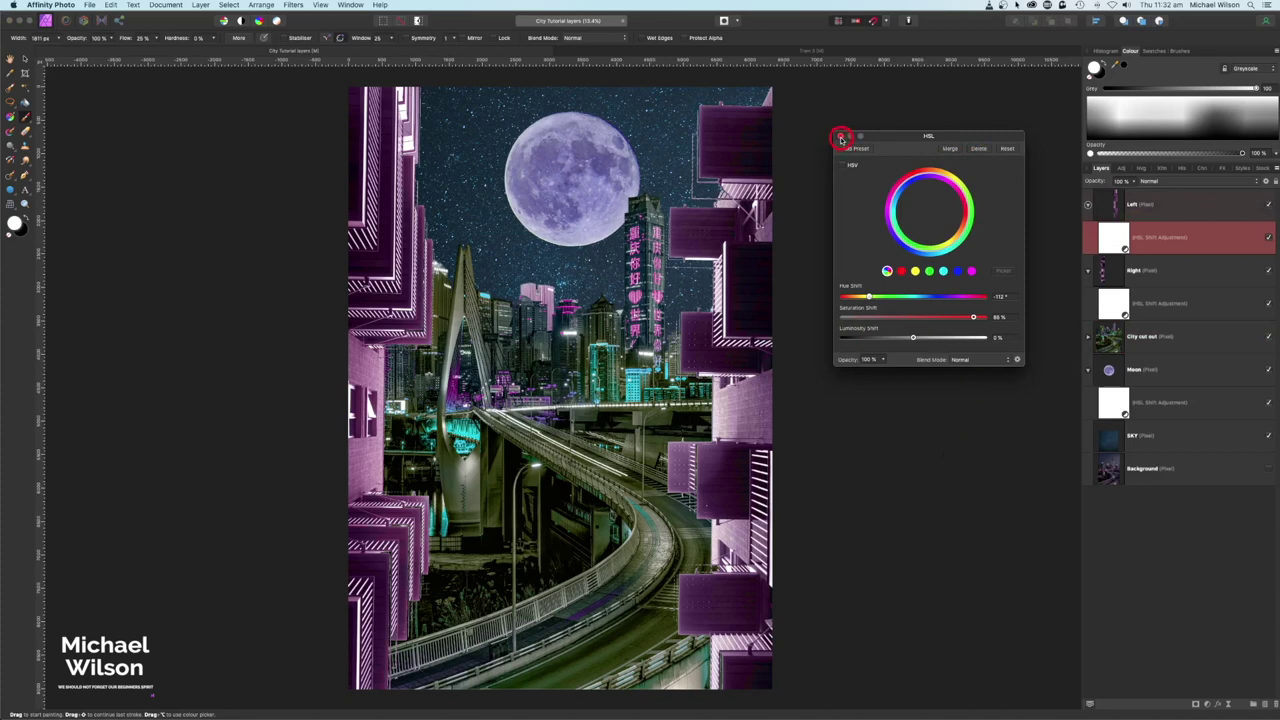
Nest a new Exposure adjustment in the Left building layer and lower its exposure to about -3.8
left_click(1130, 205)
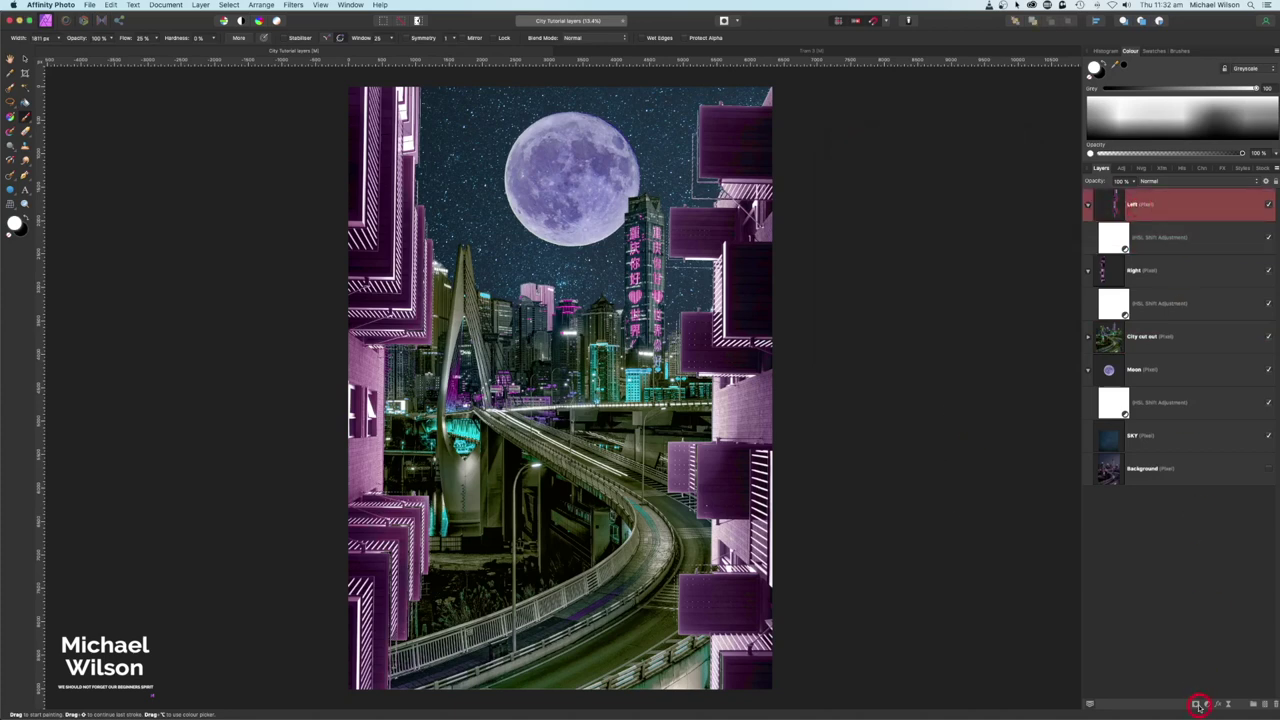
left_click(1207, 706)
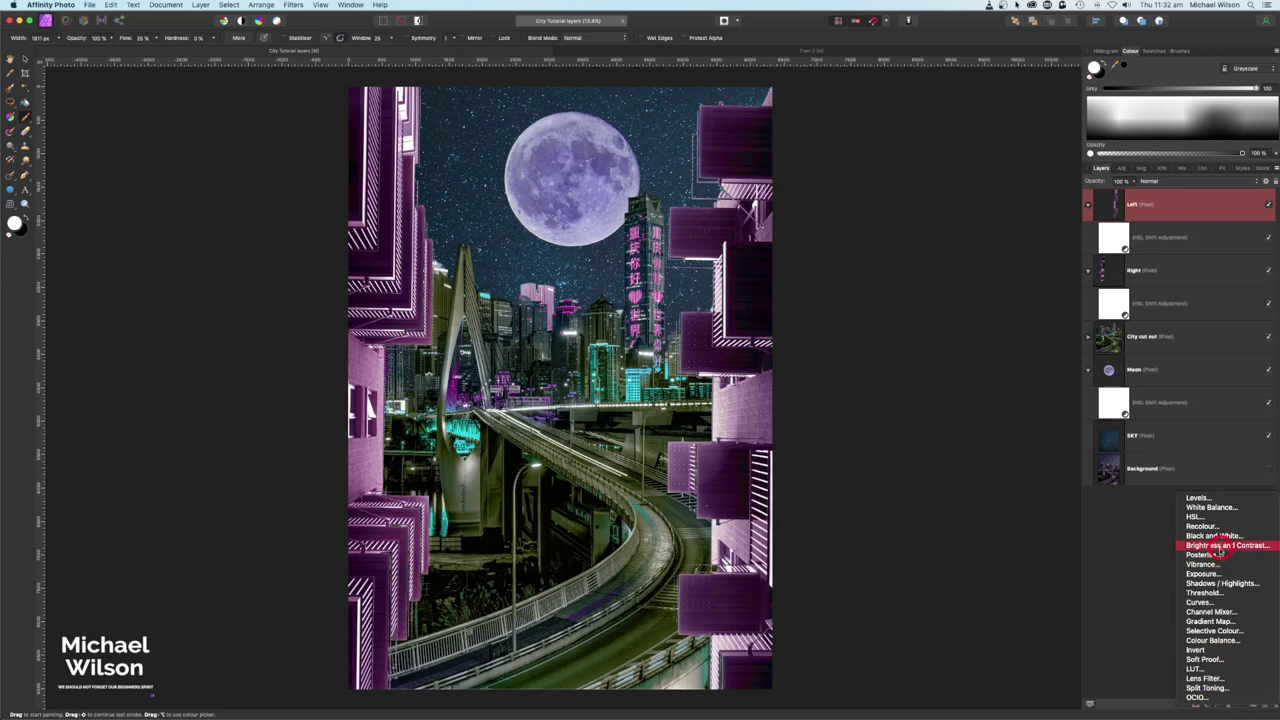
left_click(1204, 574)
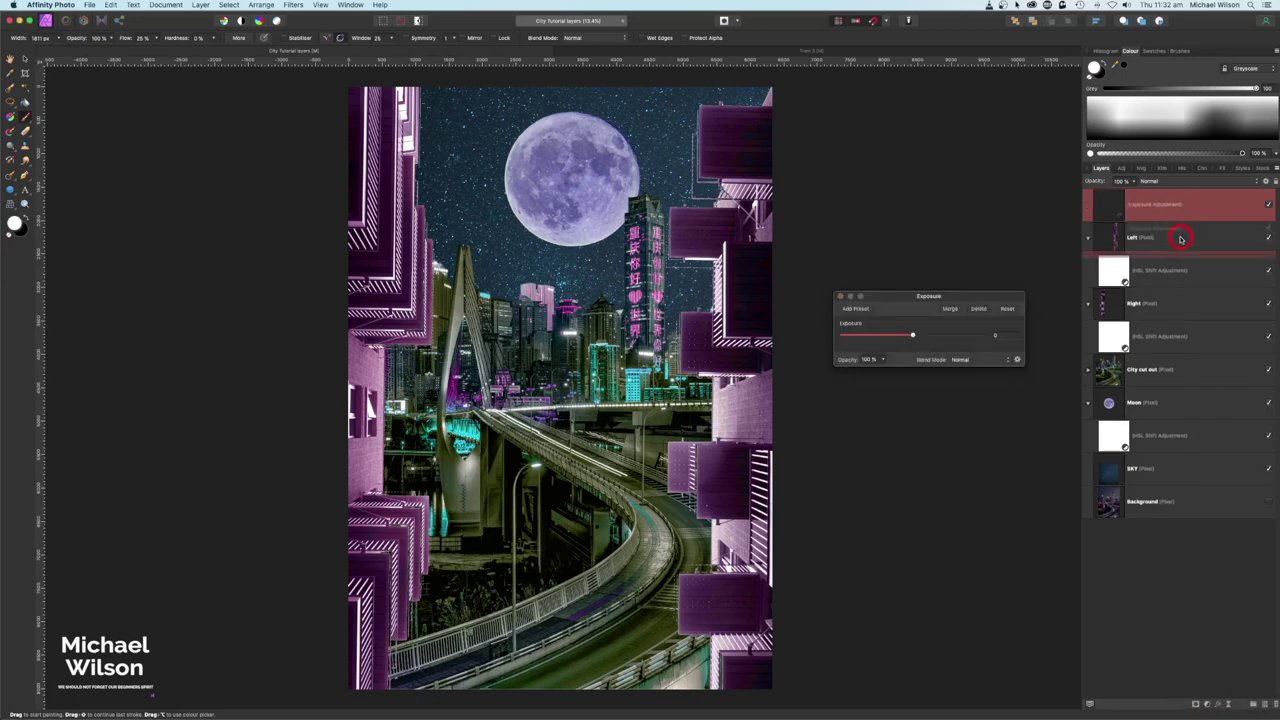
left_click_drag(912, 335, 887, 337)
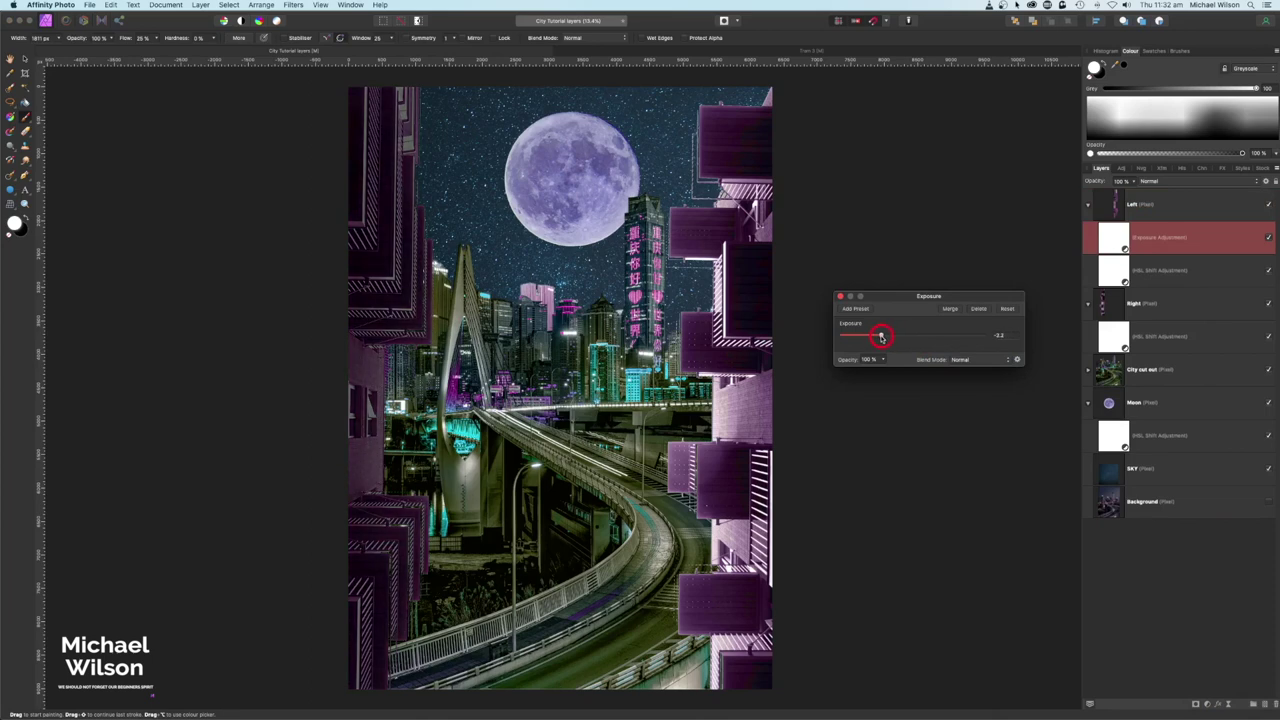
left_click(874, 336)
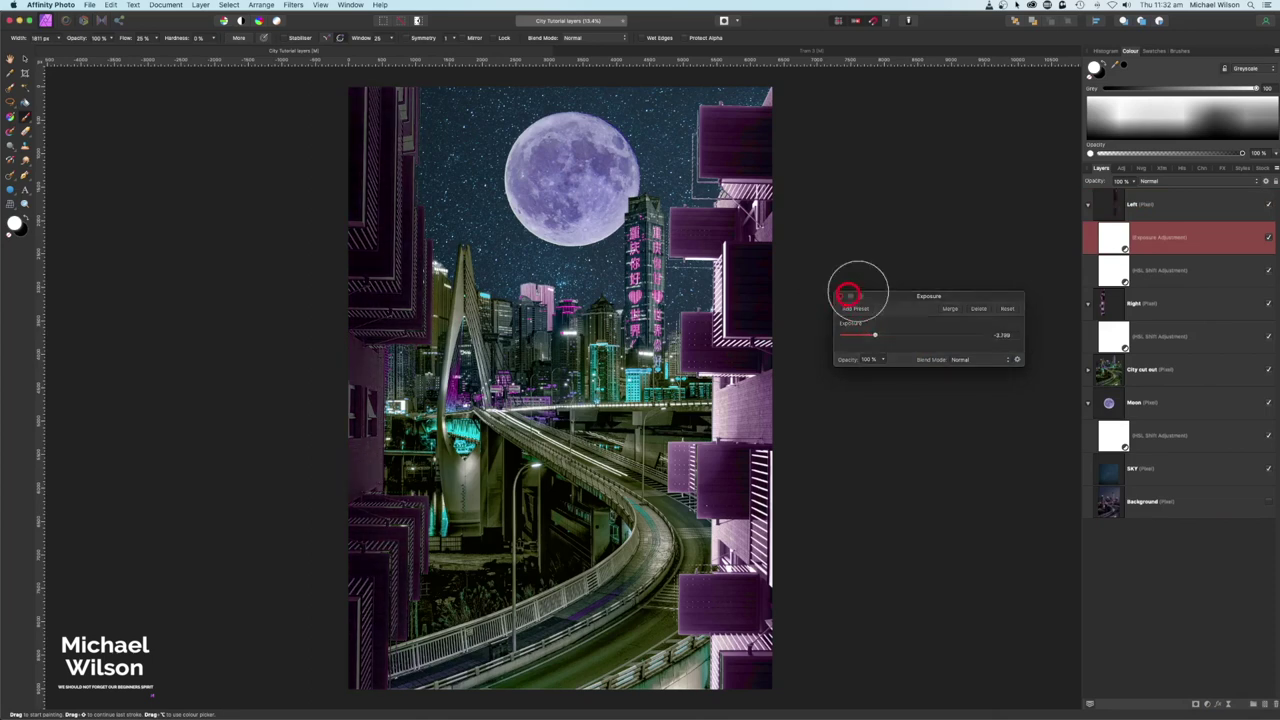
left_click(840, 297)
Duplicate the Left layer's Exposure adjustment and nest the copy in the Right building layer
left_click(1107, 235)
key("super+j")
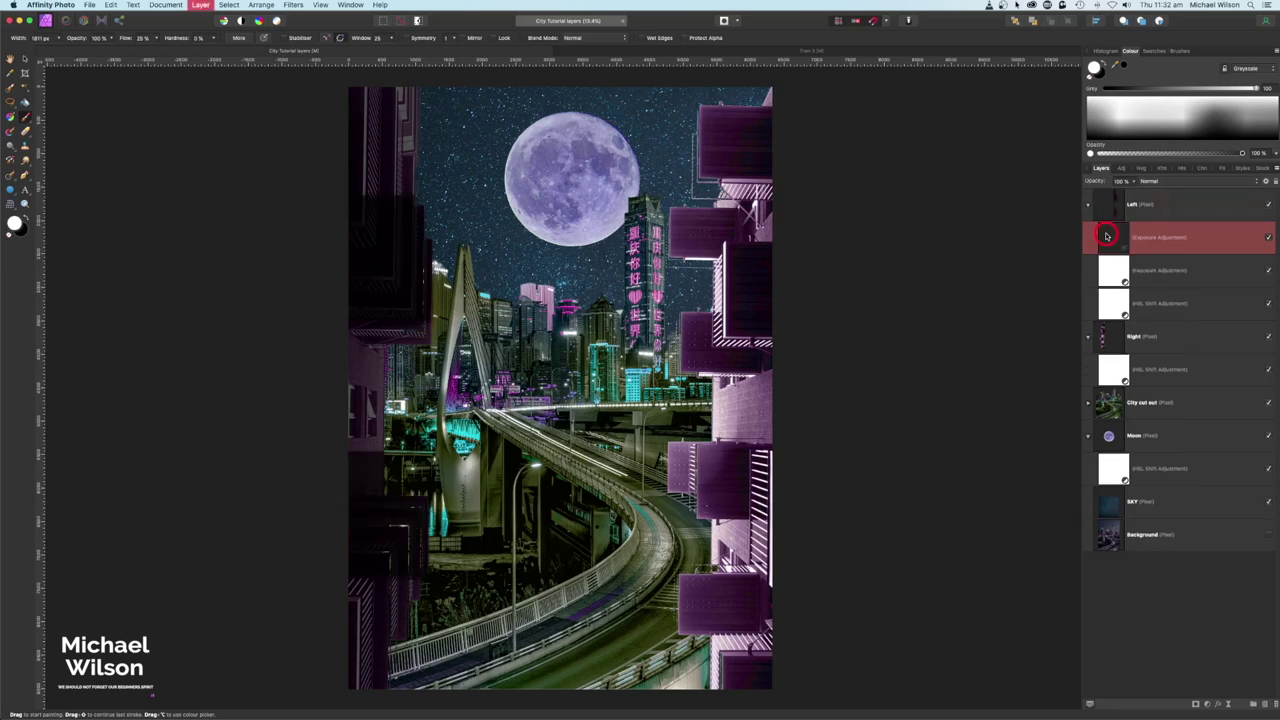
left_click_drag(1165, 245, 1230, 346)
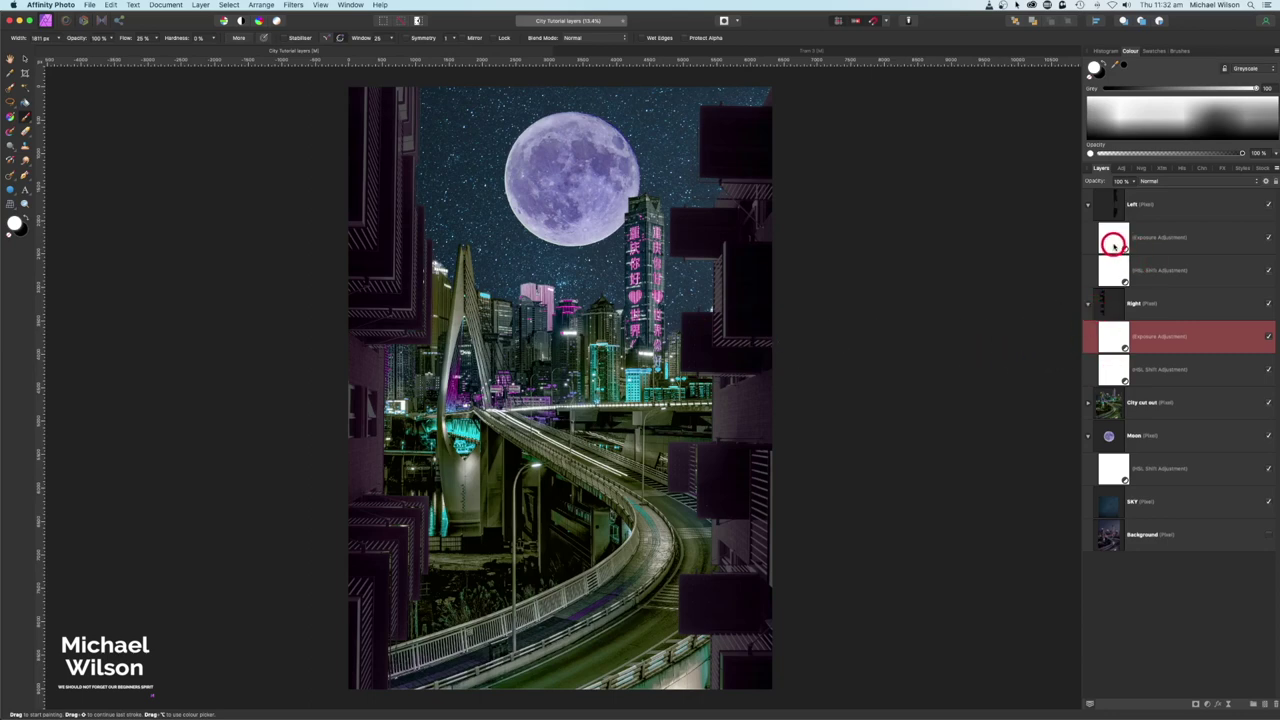
Mask the Left layer's Exposure adjustment by painting the inner edges and window area of its buildings with a smaller black brush
left_click(1113, 240)
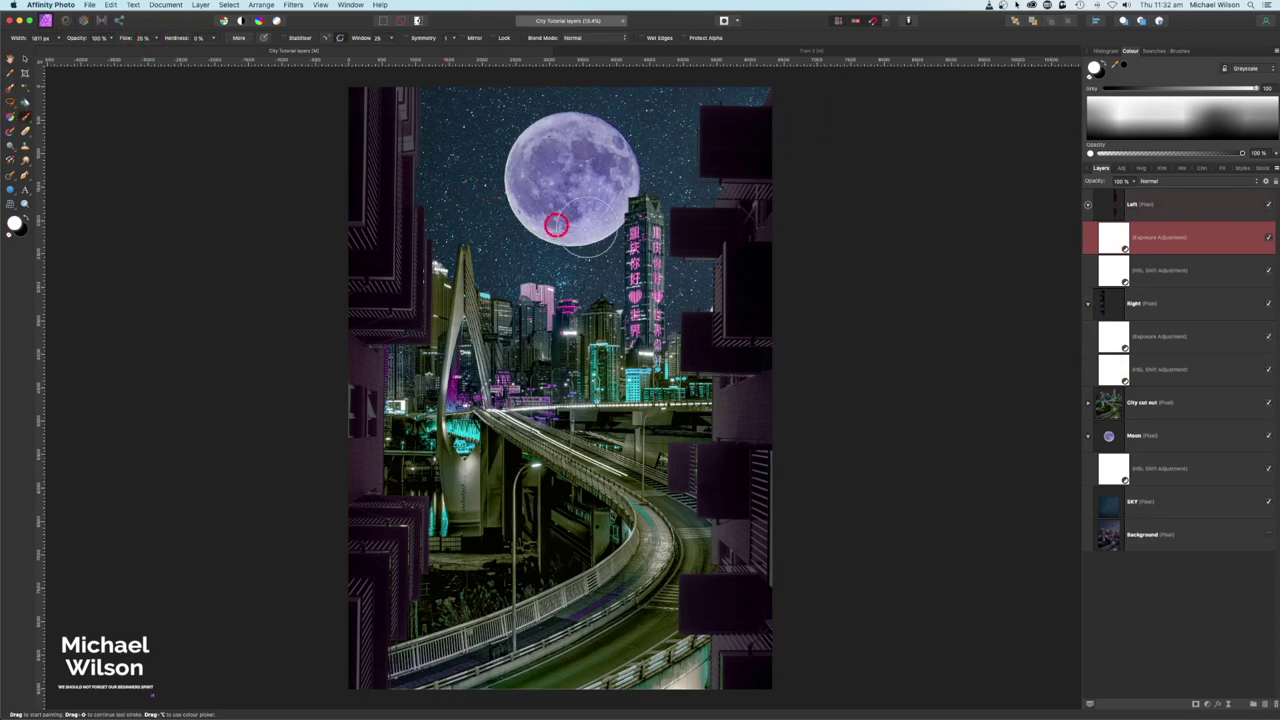
left_click(1102, 63)
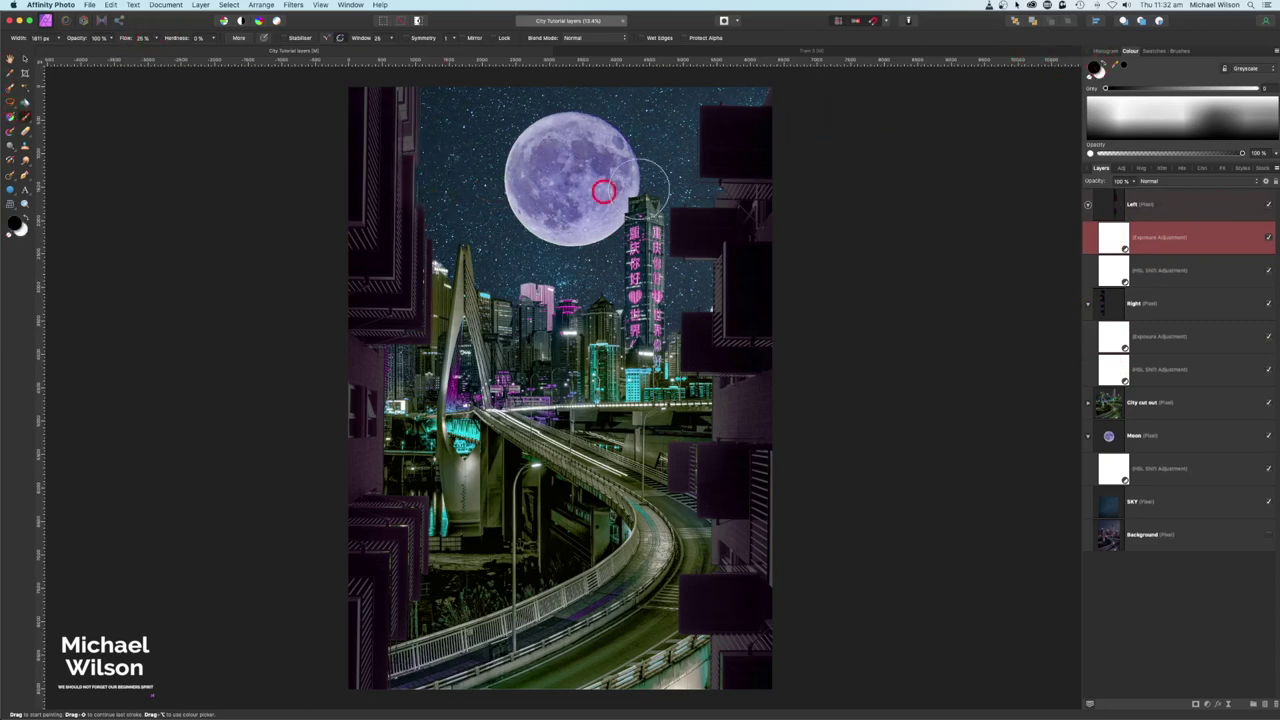
key("bracketleft")
key("bracketleft")
key("bracketleft")
key("bracketleft")
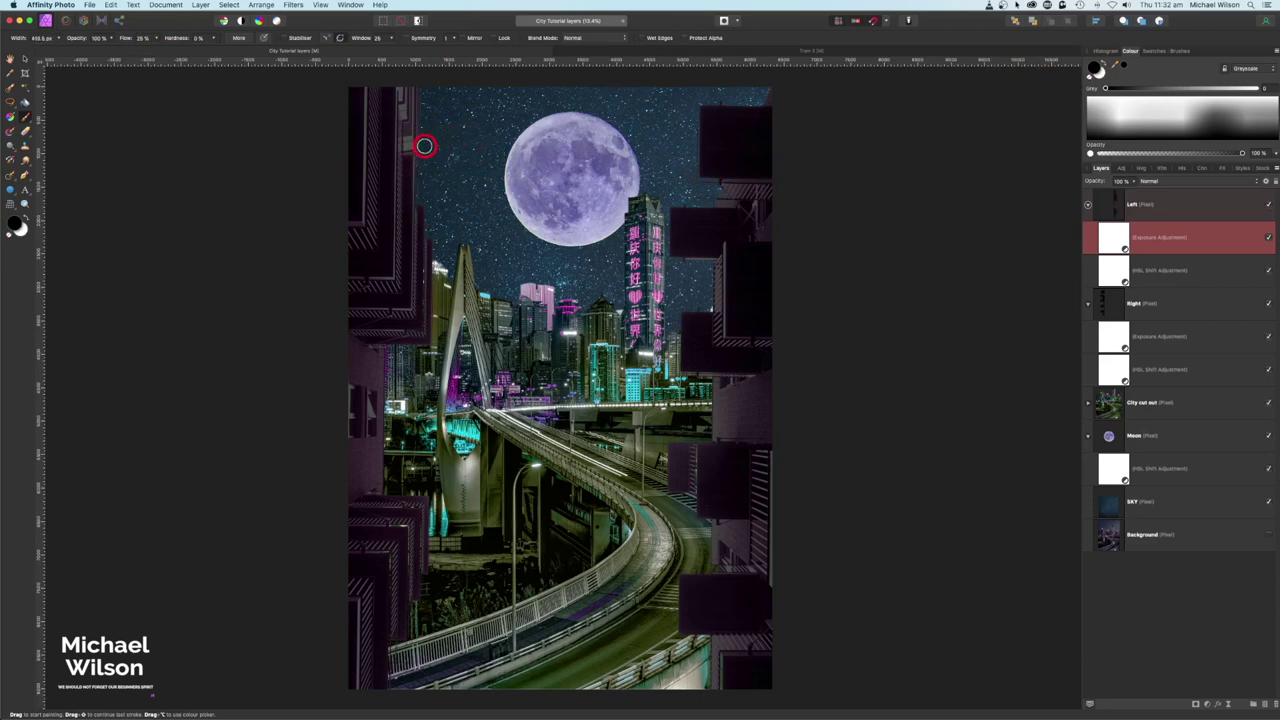
mouse_move(424, 125)
left_mouse_down()
mouse_move(422, 90)
mouse_move(417, 192)
left_mouse_up()
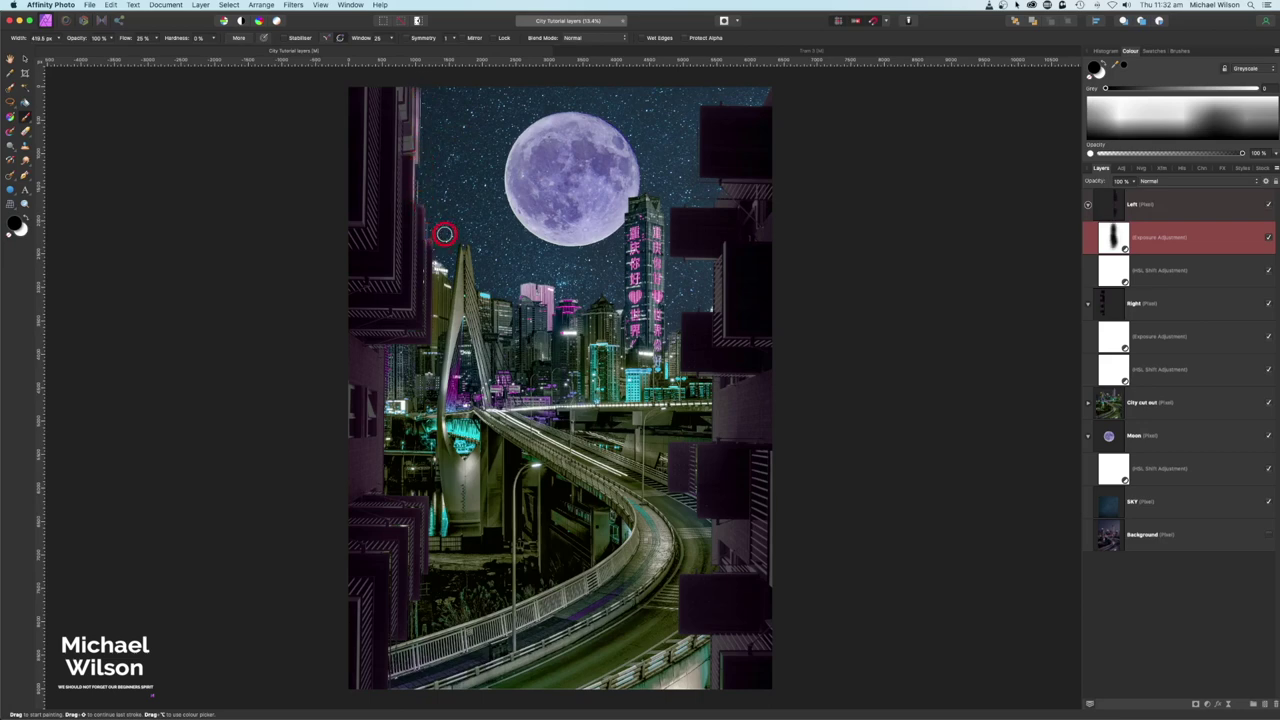
mouse_move(435, 245)
left_mouse_down()
mouse_move(432, 339)
mouse_move(386, 349)
mouse_move(378, 488)
left_mouse_up()
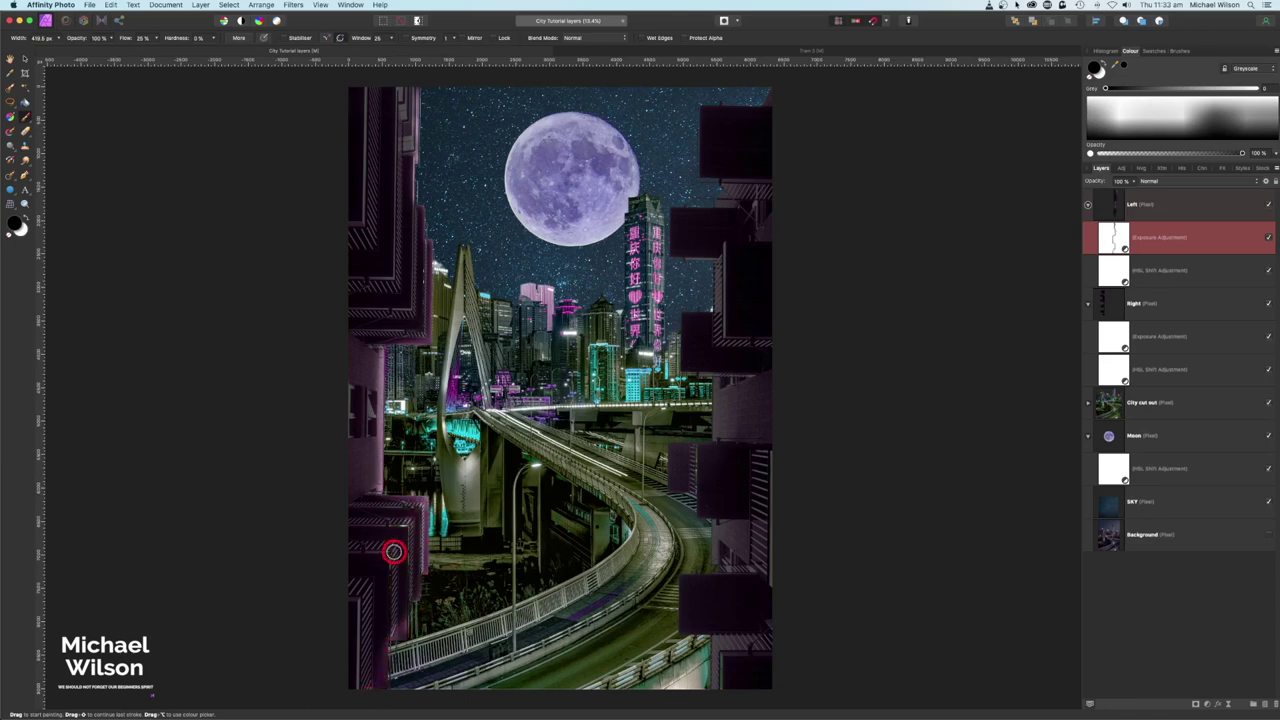
mouse_move(360, 400)
left_mouse_down()
mouse_move(358, 432)
mouse_move(355, 412)
mouse_move(368, 402)
mouse_move(372, 414)
left_mouse_up()
left_click_drag(386, 350, 427, 357)
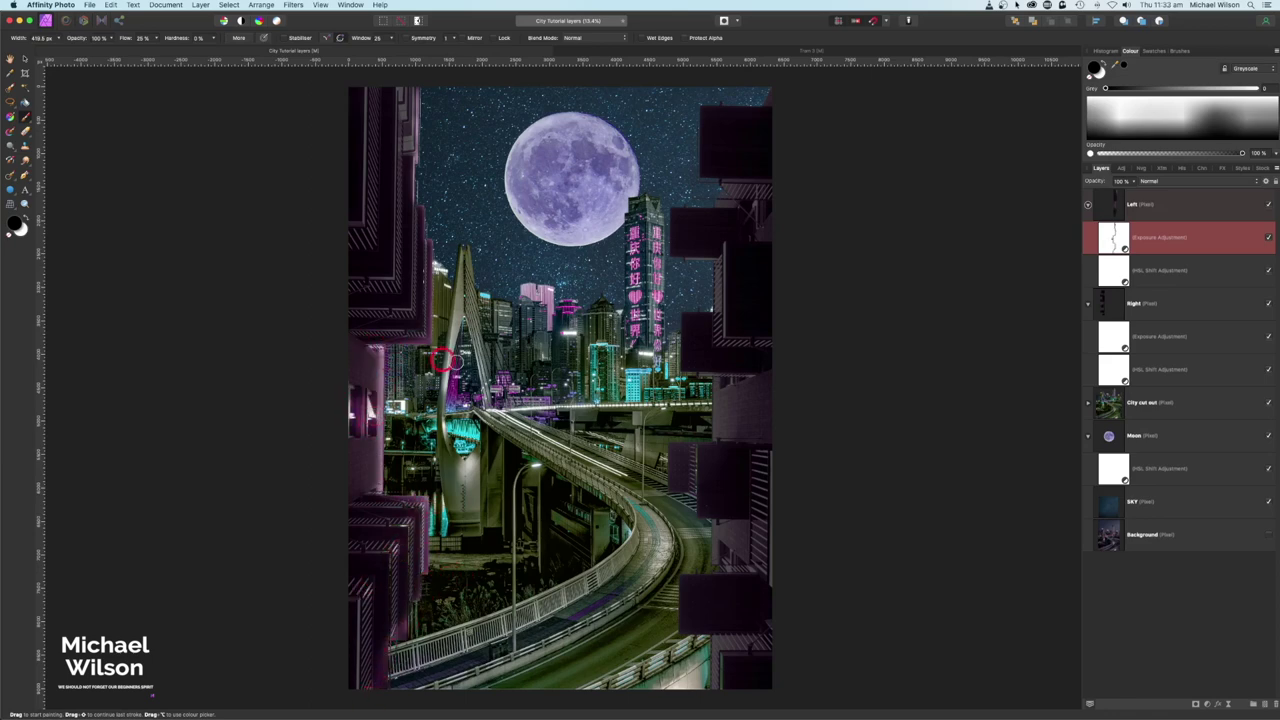
mouse_move(428, 309)
left_mouse_down()
mouse_move(380, 242)
mouse_move(396, 136)
mouse_move(424, 127)
mouse_move(437, 227)
left_mouse_up()
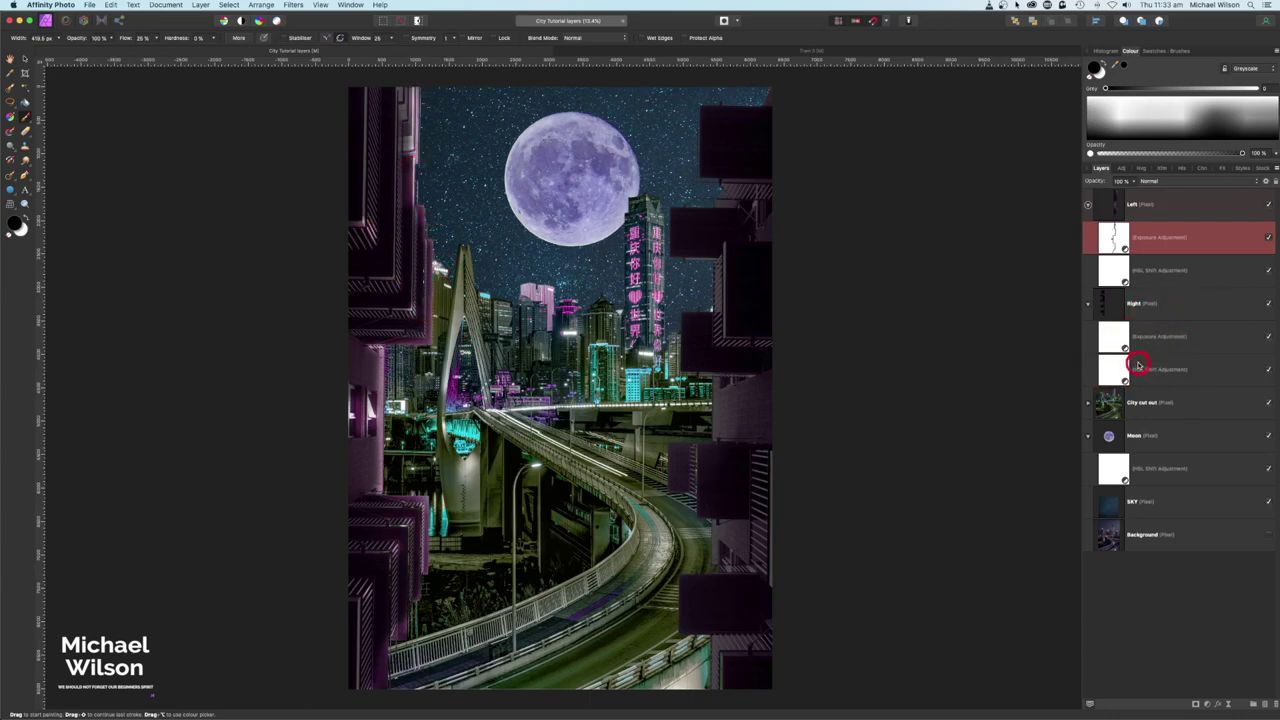
Mask the Right layer's Exposure adjustment by painting black along the inner edges of its buildings
left_click(1112, 340)
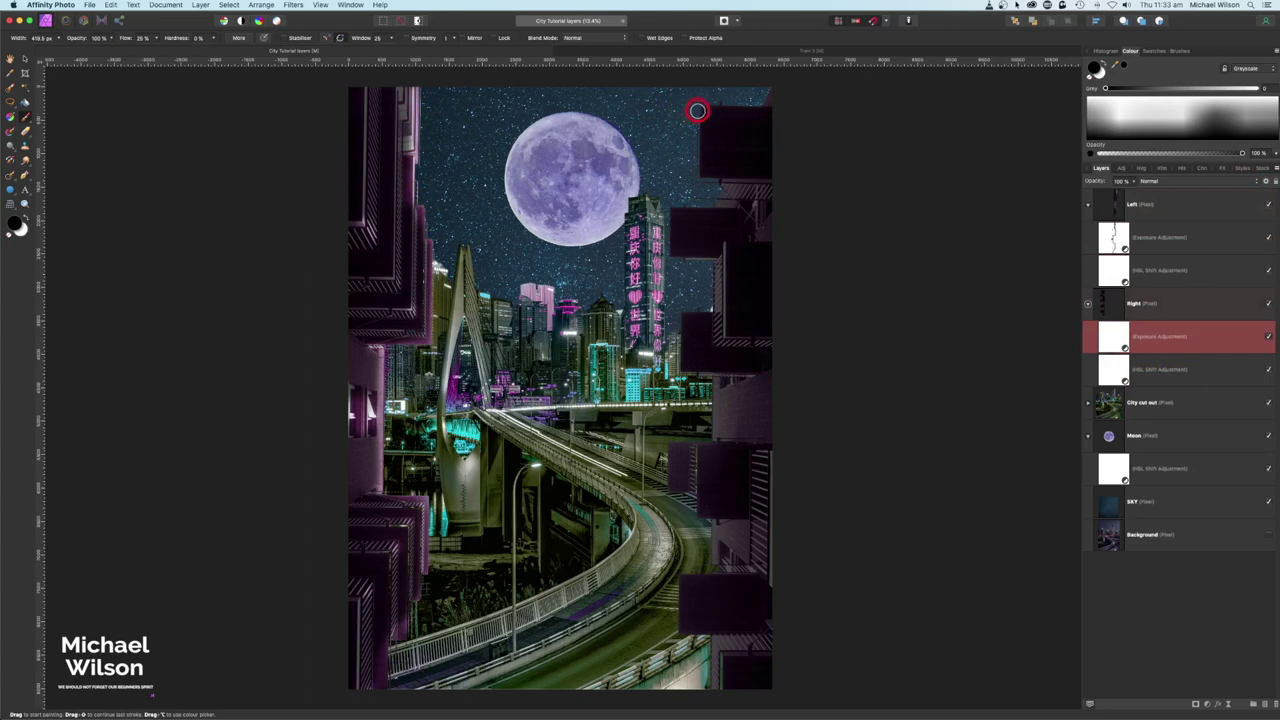
mouse_move(697, 119)
left_mouse_down()
mouse_move(696, 165)
mouse_move(707, 104)
mouse_move(766, 105)
mouse_move(726, 101)
mouse_move(696, 183)
mouse_move(721, 202)
mouse_move(666, 211)
mouse_move(720, 295)
mouse_move(678, 311)
mouse_move(712, 430)
mouse_move(667, 442)
mouse_move(711, 520)
mouse_move(680, 625)
mouse_move(708, 680)
left_mouse_up()
mouse_move(719, 249)
left_mouse_down()
mouse_move(720, 322)
mouse_move(693, 259)
mouse_move(677, 257)
left_mouse_up()
mouse_move(710, 377)
left_mouse_down()
mouse_move(710, 510)
mouse_move(736, 527)
mouse_move(686, 522)
mouse_move(688, 534)
mouse_move(688, 496)
mouse_move(686, 623)
left_mouse_up()
left_click(712, 101)
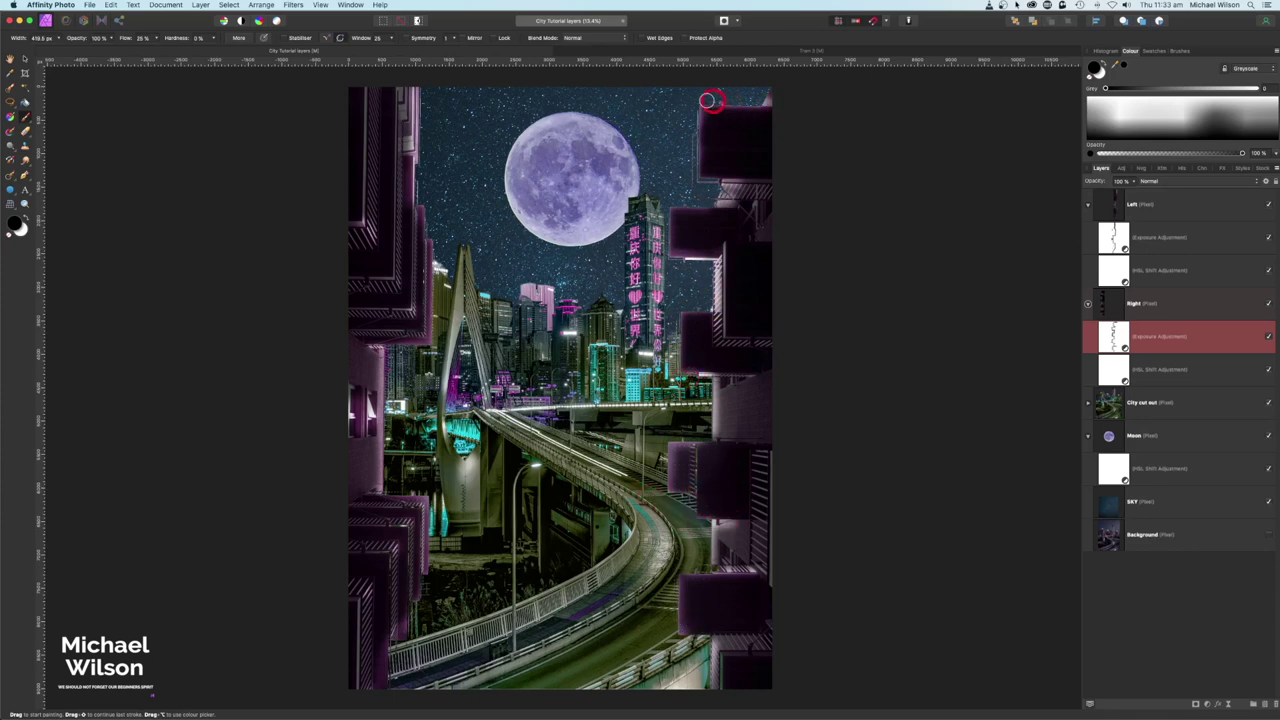
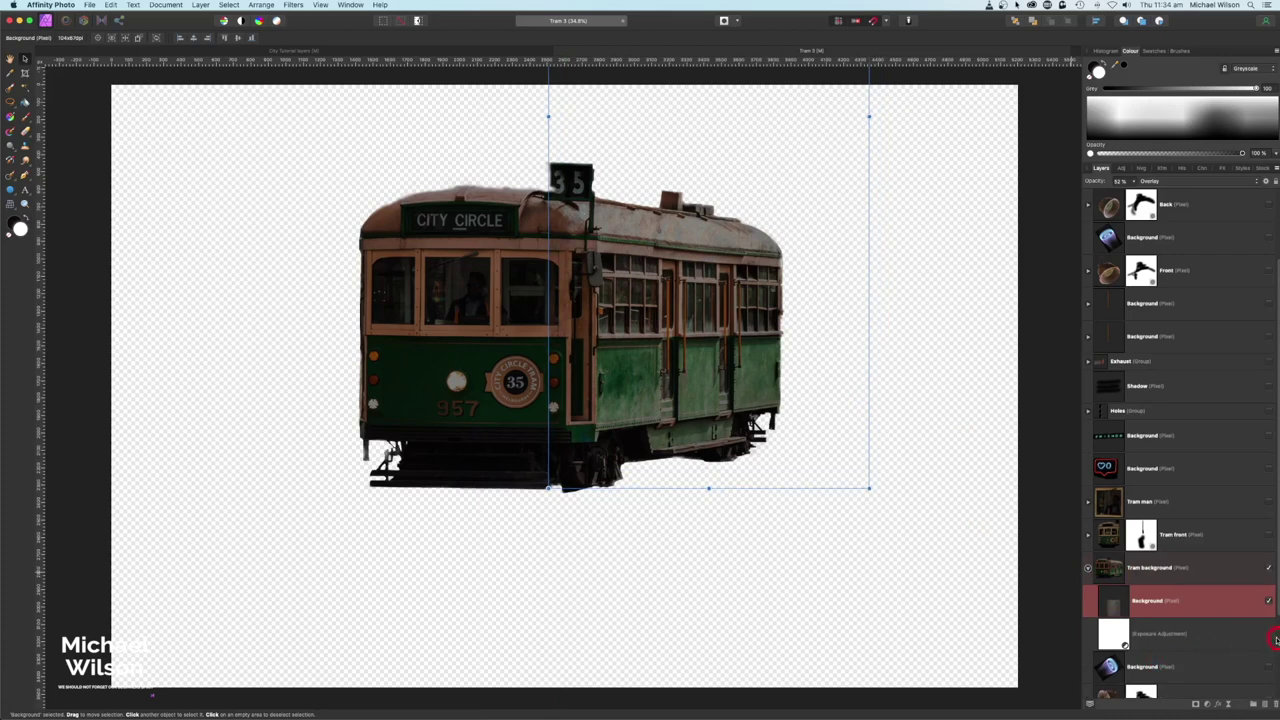
Compare the Tram background layer with and without its nested Exposure adjustment, and collapse the layer
left_click(1268, 636)
left_click(1268, 636)
left_click(1088, 570)
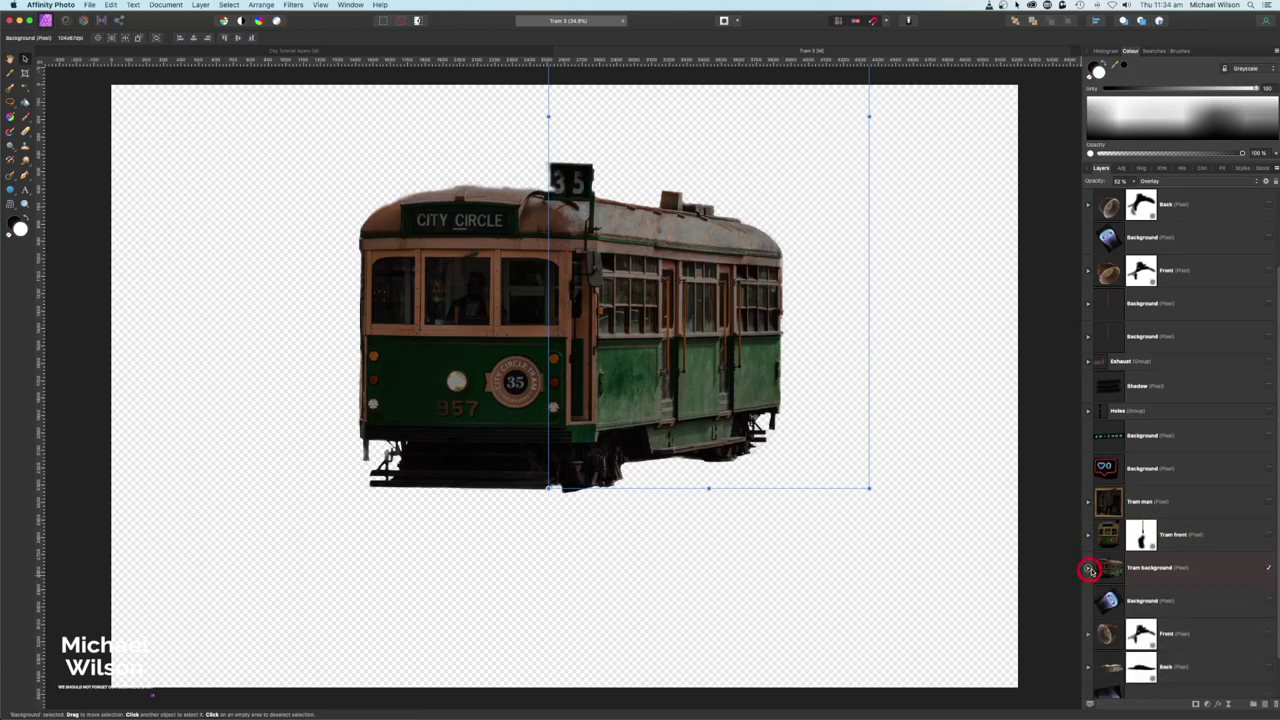
Show the Tram front layer and inspect its nested Background overlay and Exposure adjustment
left_click(1269, 535)
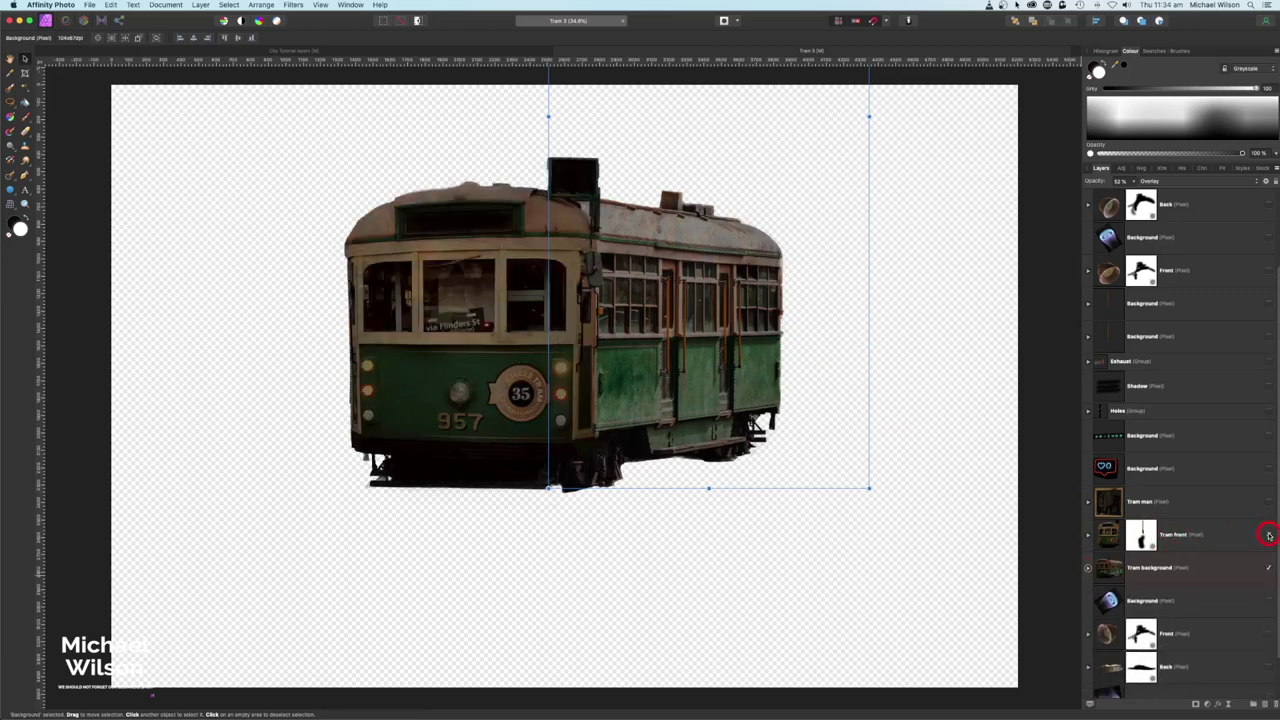
left_click(1269, 535)
left_click(1269, 535)
left_click(1088, 535)
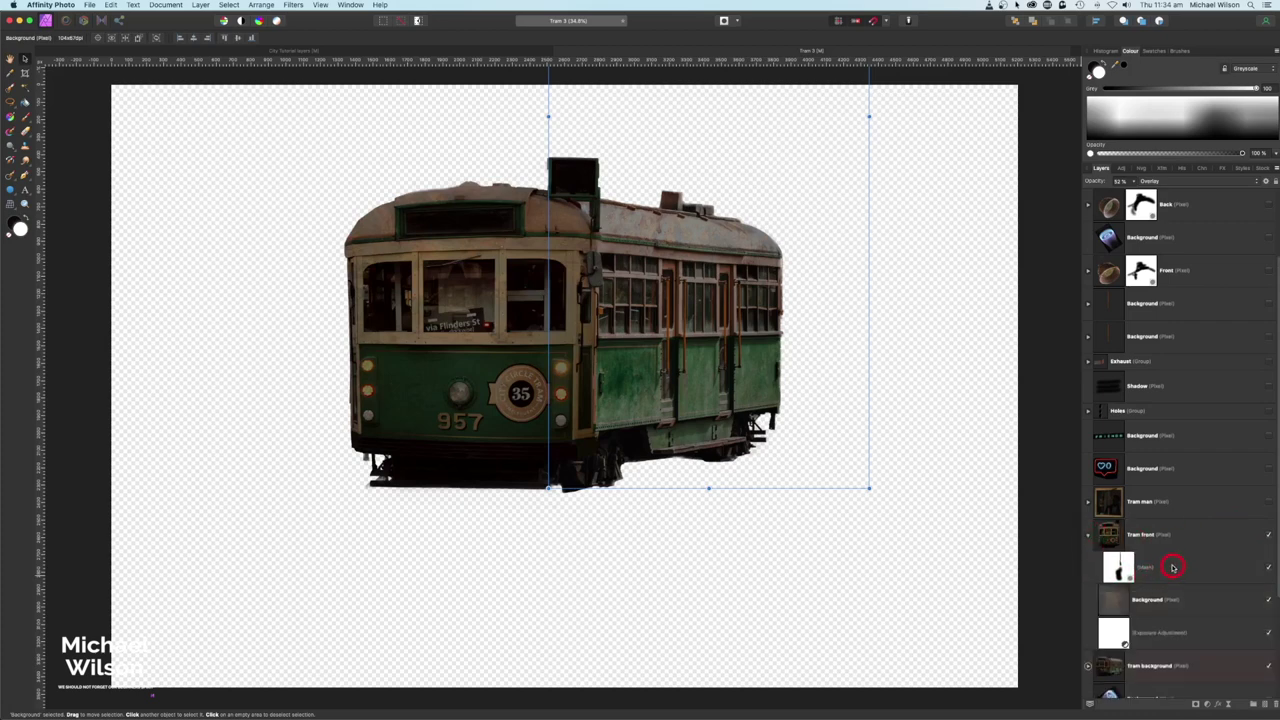
left_click(1160, 599)
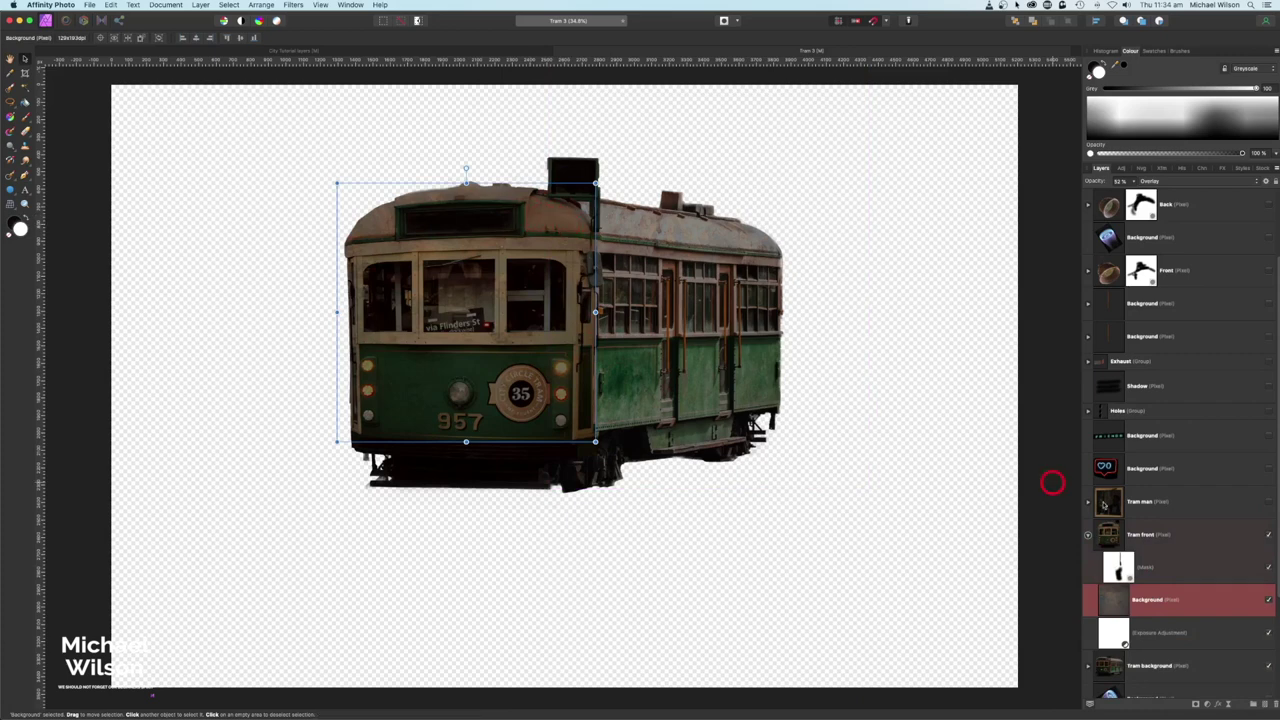
left_click(1269, 633)
left_click(1269, 633)
left_click(1089, 536)
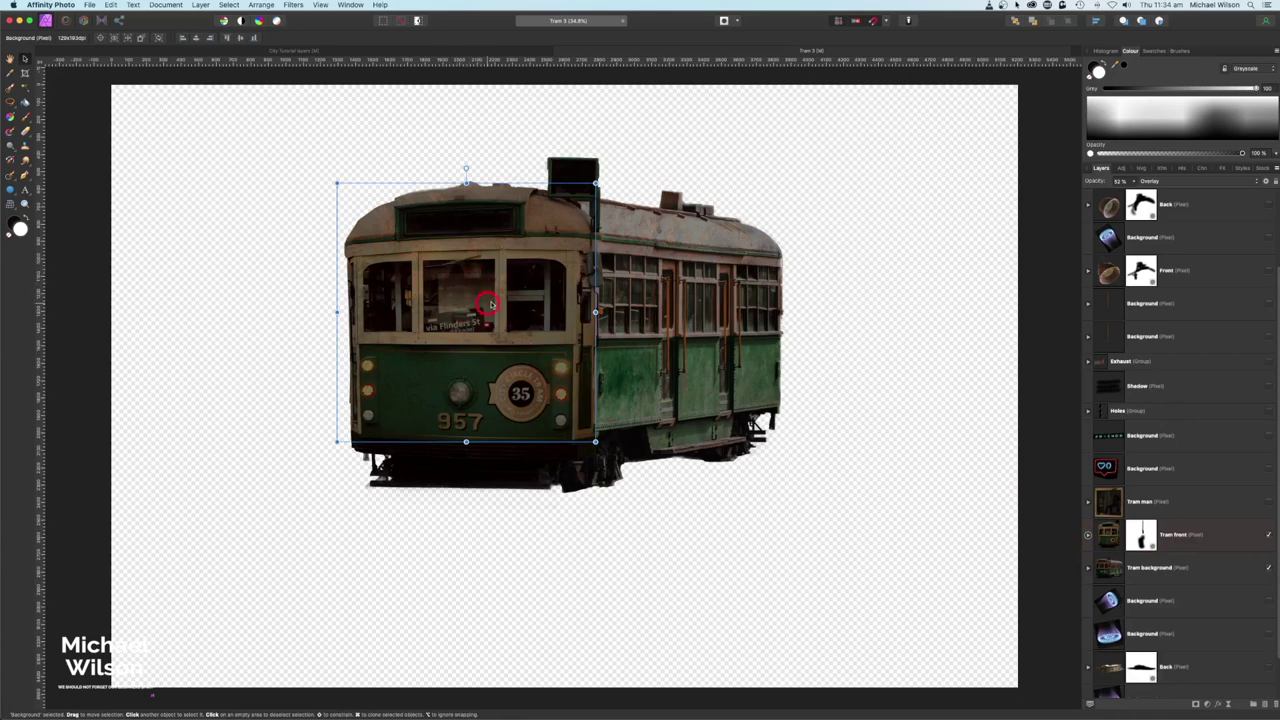
Show the Tram man layer and compare the driver's window with and without its Exposure adjustment
left_click(1270, 504)
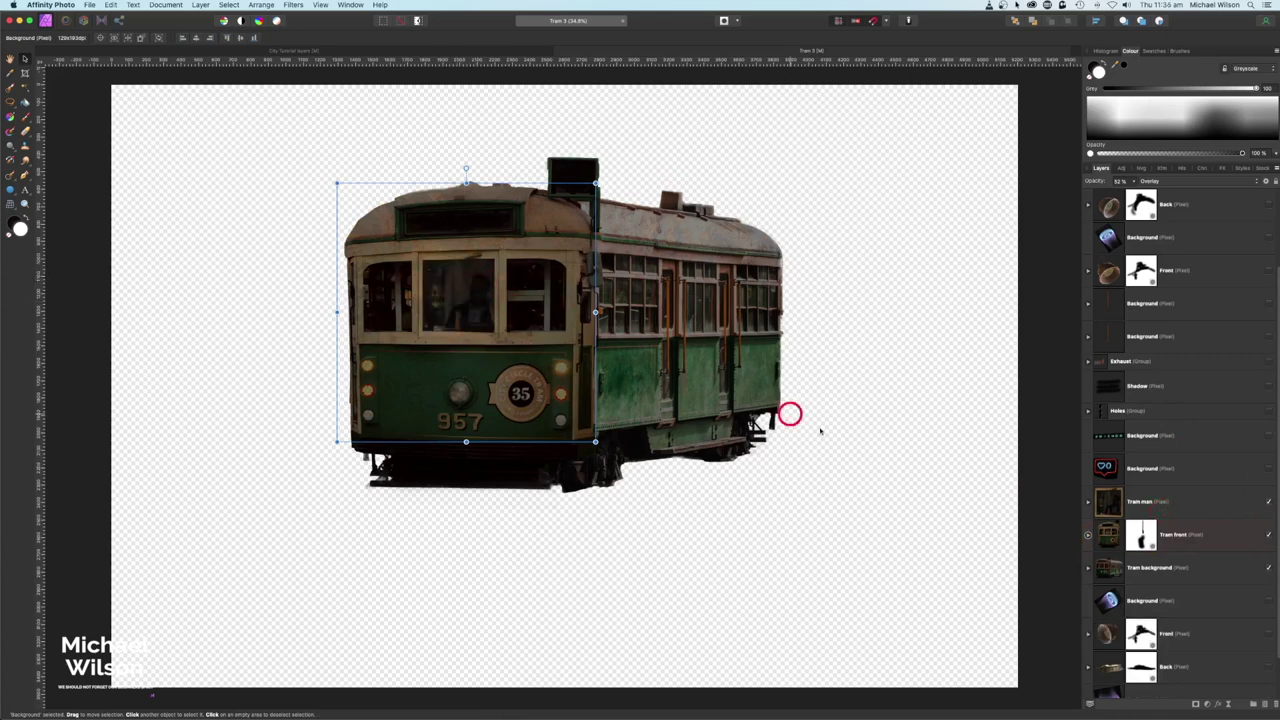
left_click(1089, 500)
left_click(1153, 540)
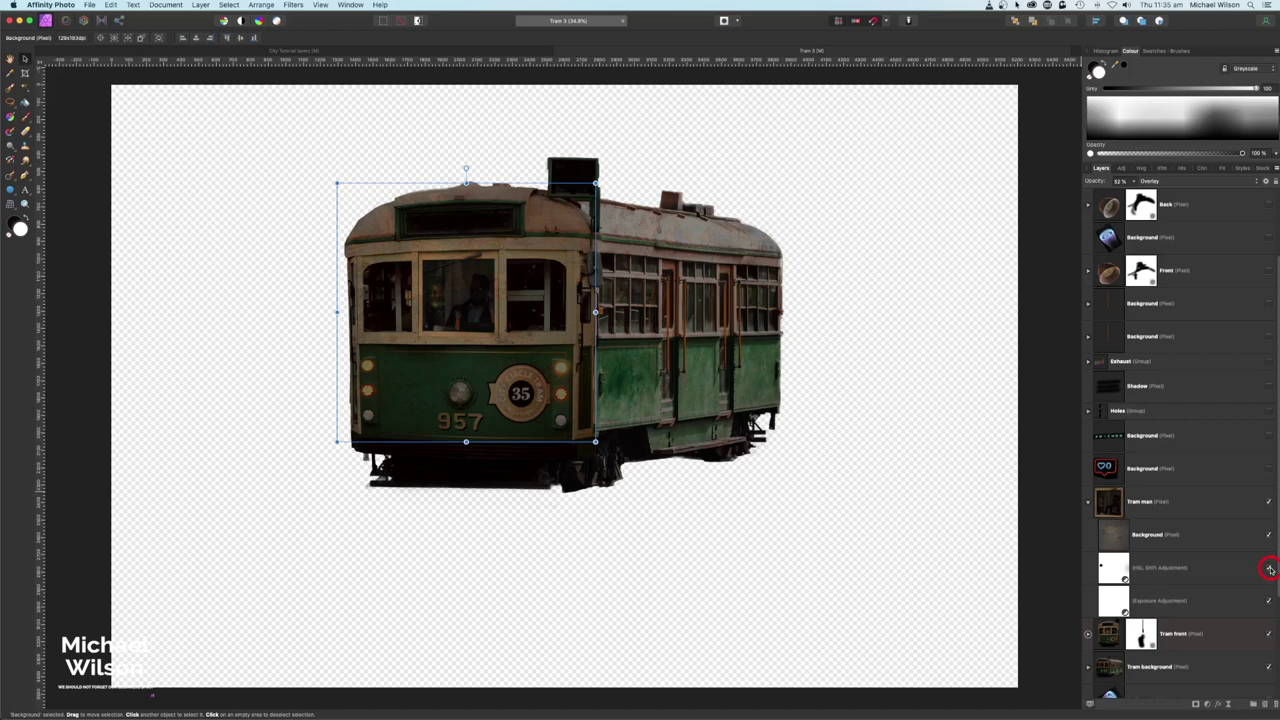
left_click(1269, 601)
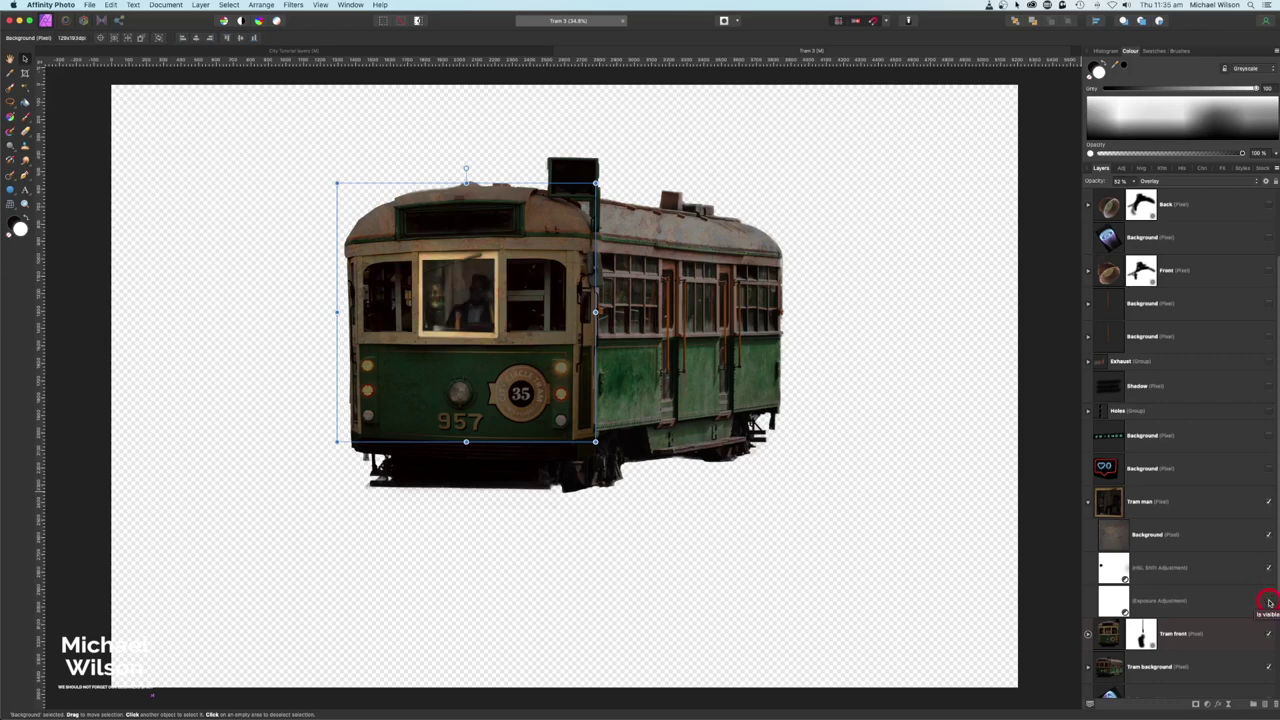
left_click(1269, 601)
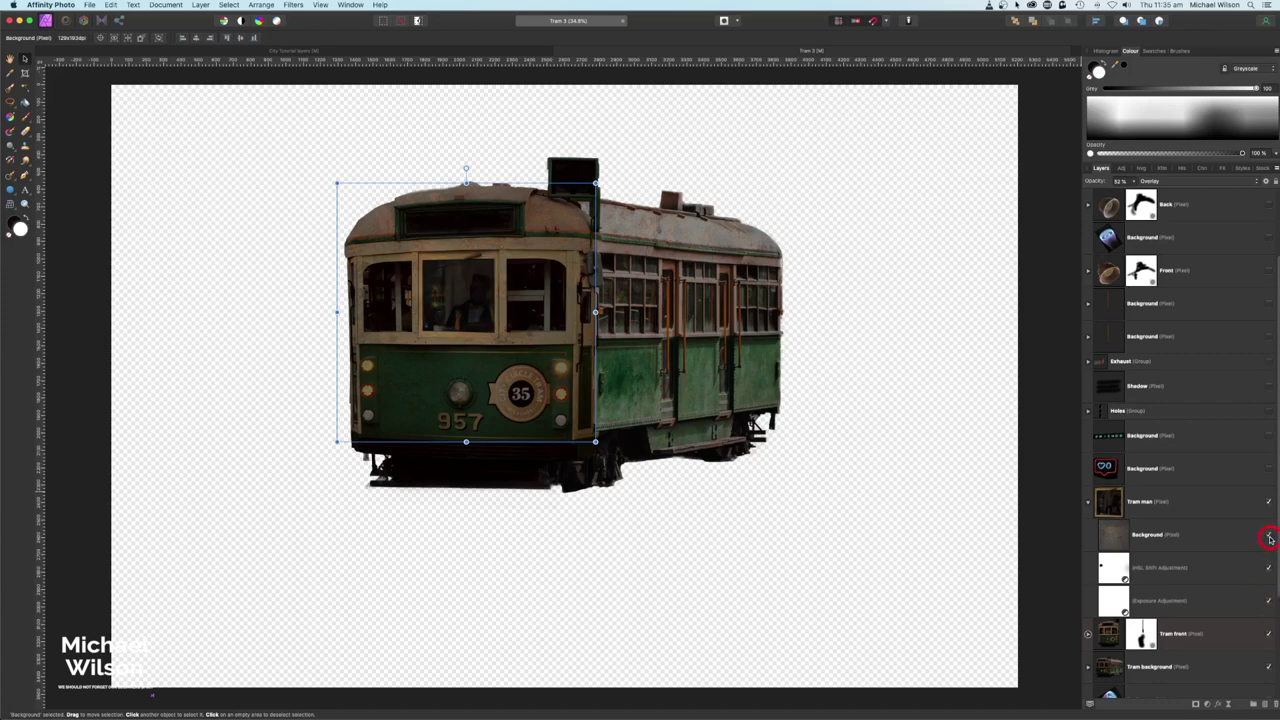
left_click(1088, 501)
Show the neon heart sign, the FRIENDS sign, the exhaust pipes with their supports, the Shadow layer and the Holes group
left_click(1268, 469)
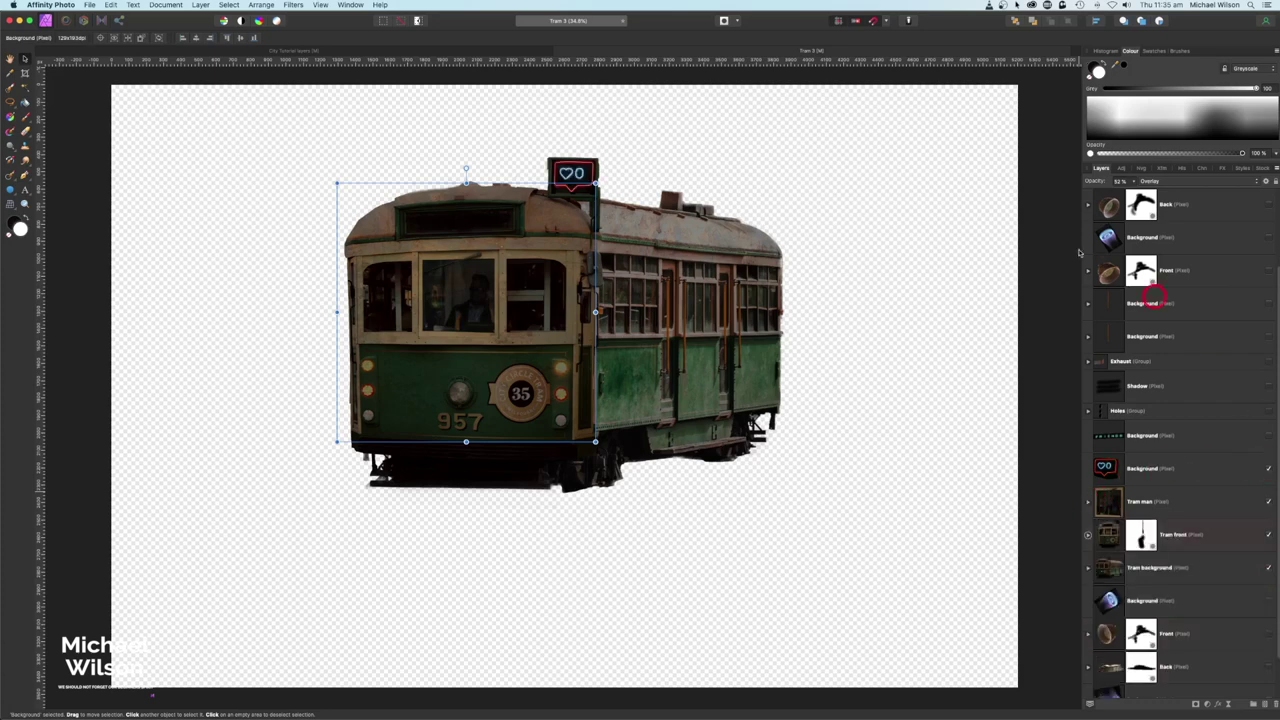
left_click(621, 270)
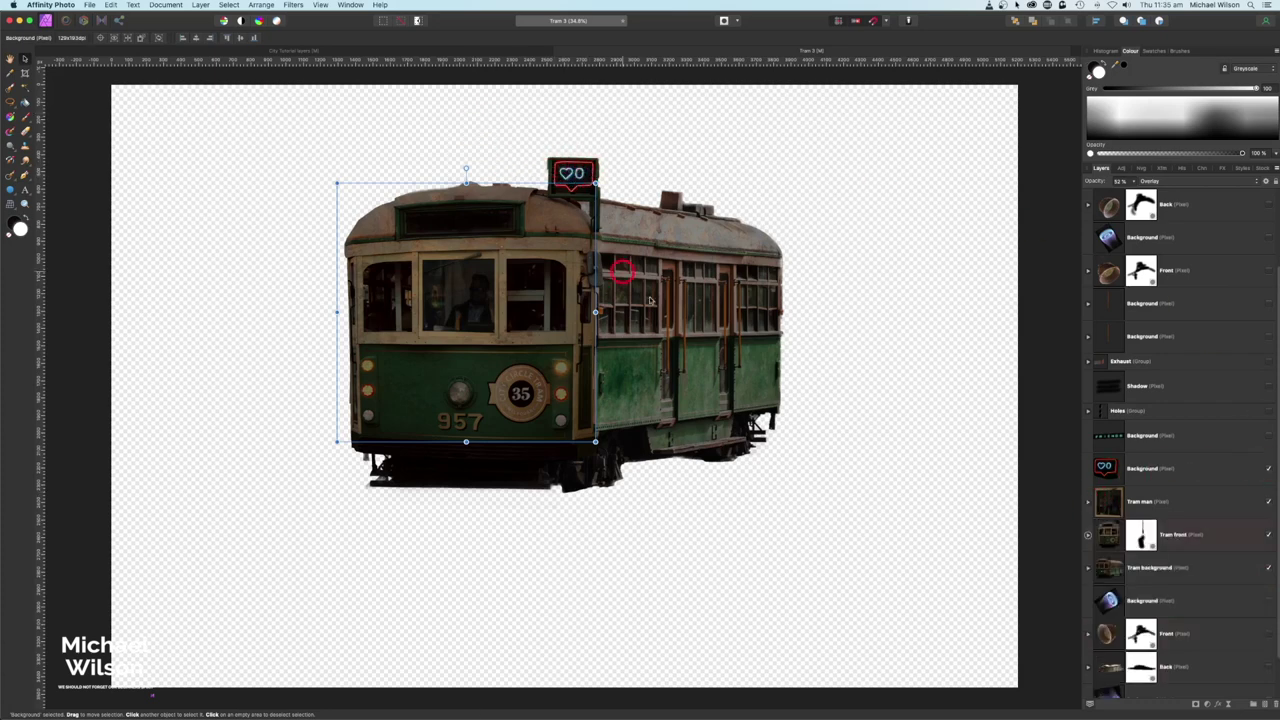
left_click(1268, 436)
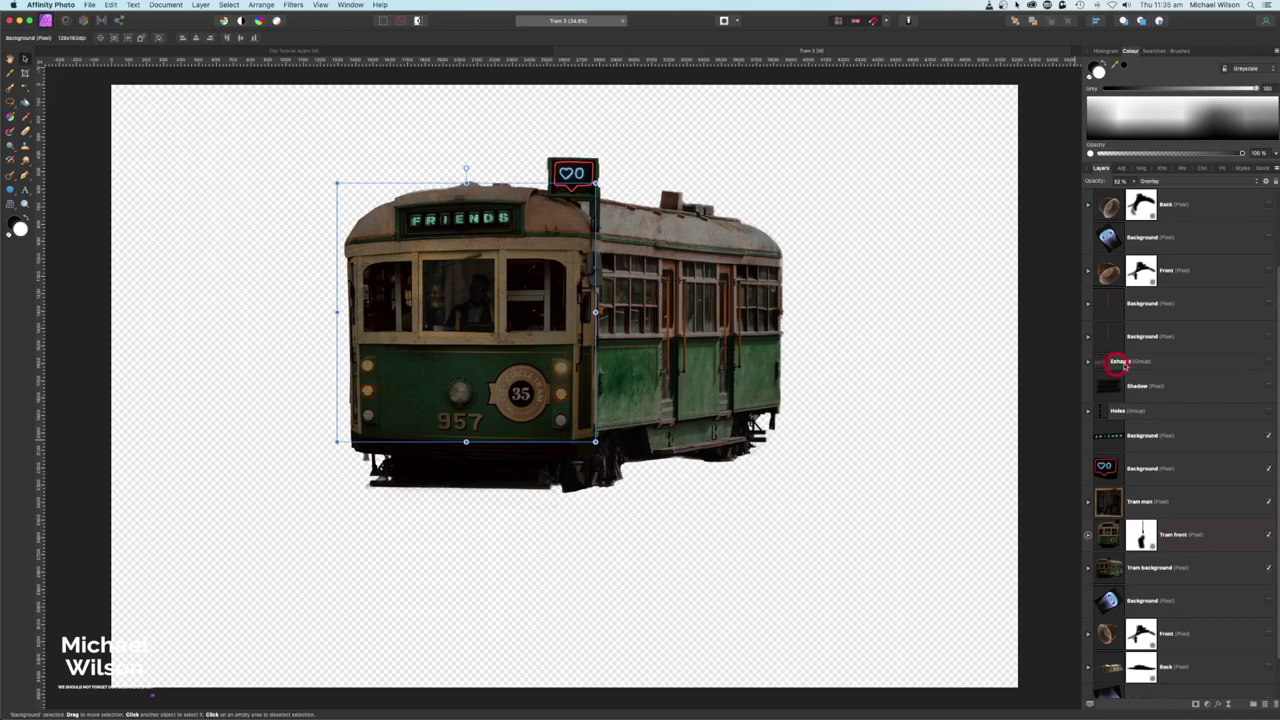
left_click(1268, 362)
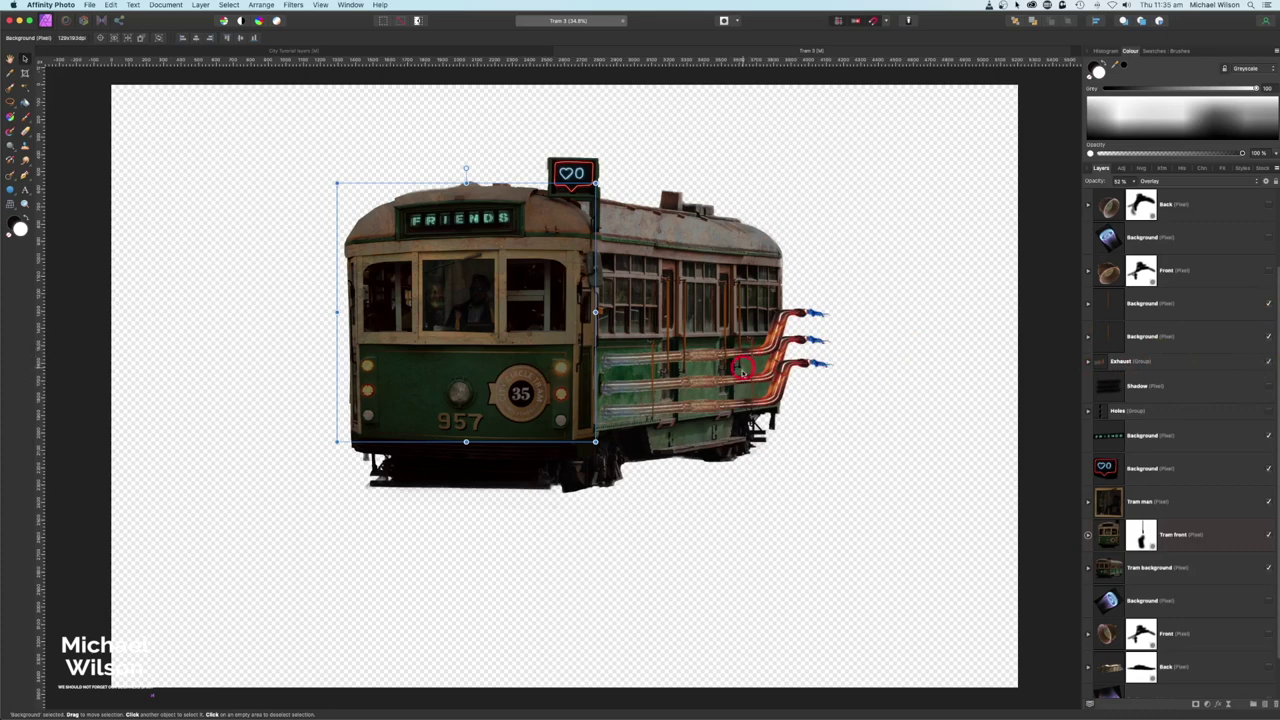
left_click(1268, 387)
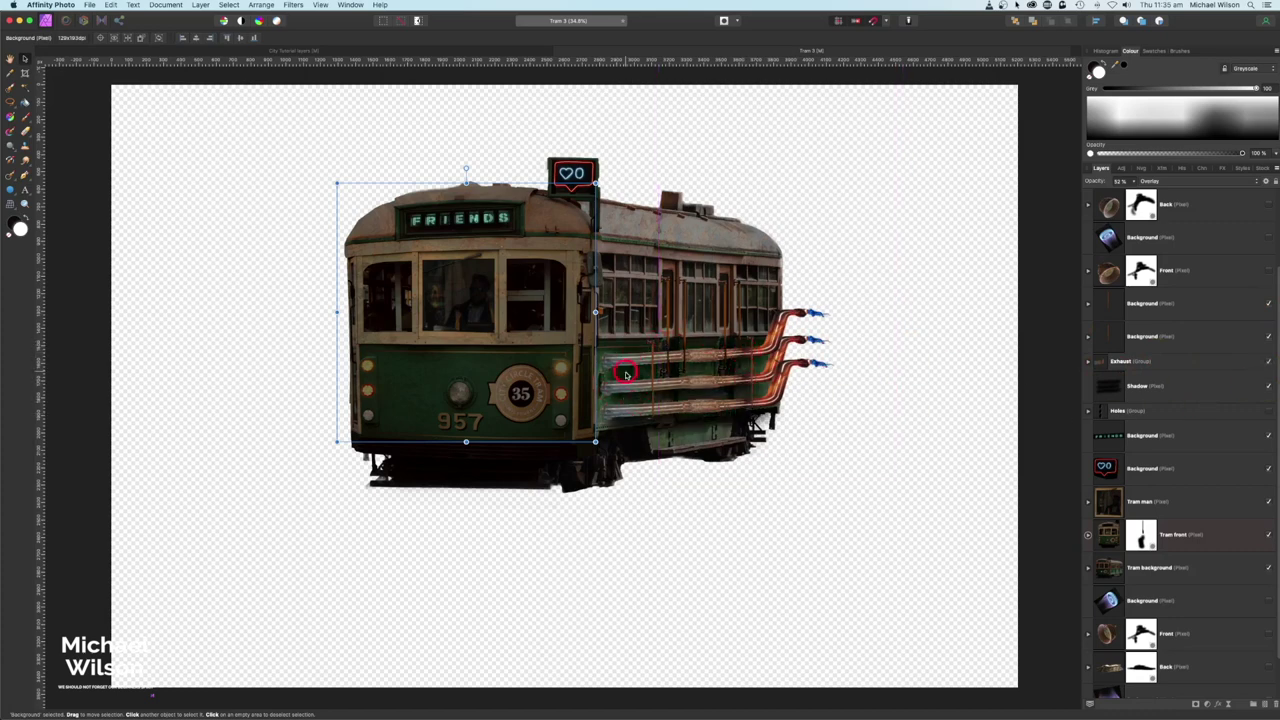
left_click(1269, 412)
Draw a small black ellipse in the empty area beside the tram, placed inside the Holes group
key("m")
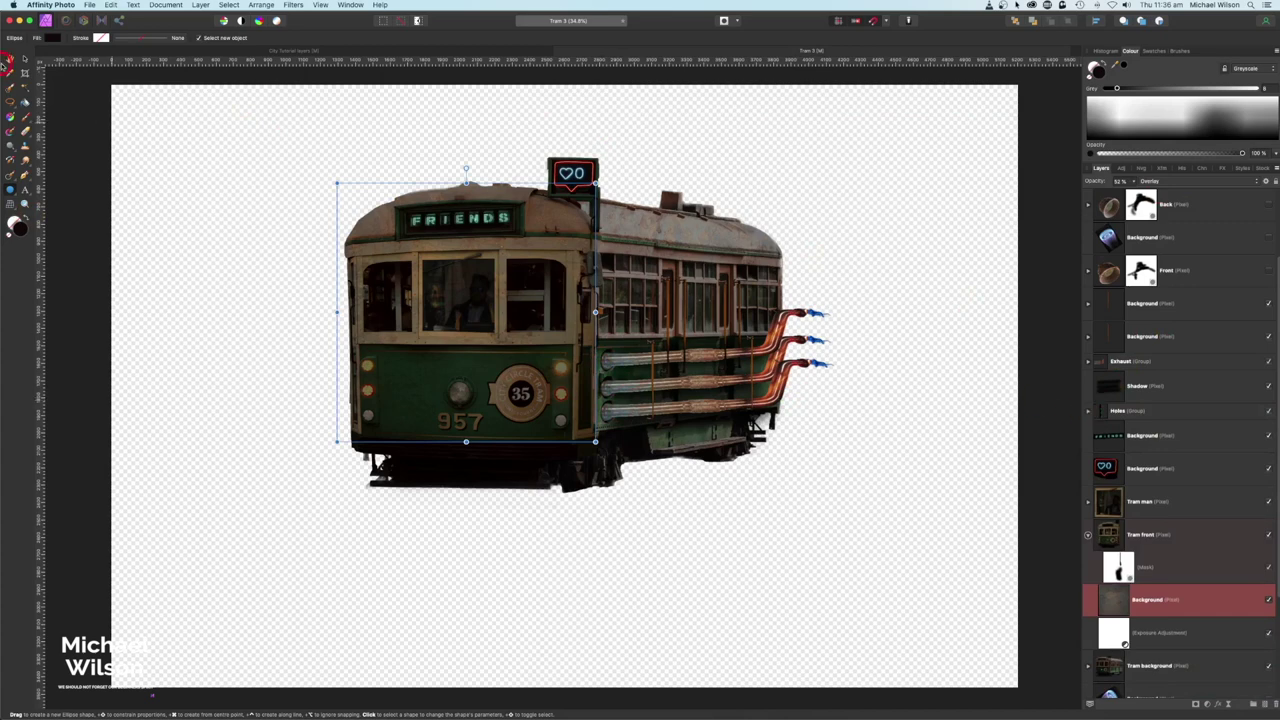
left_click(1088, 411)
left_click(1151, 437)
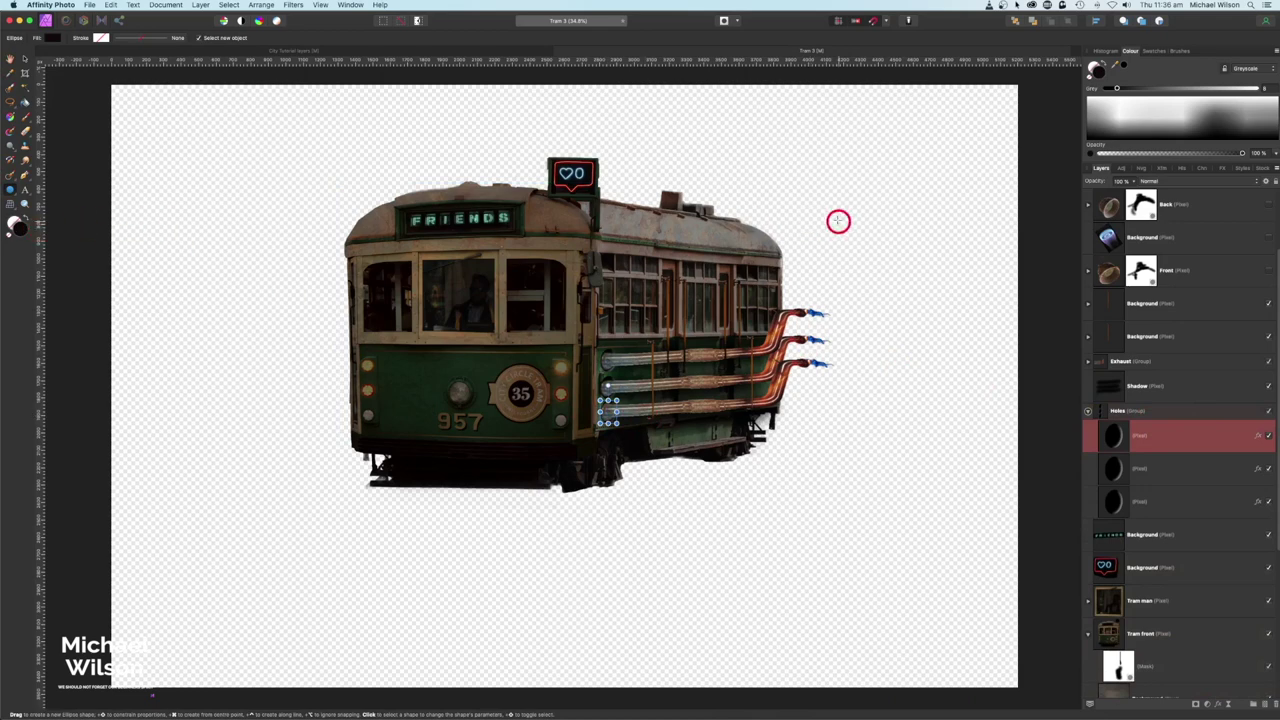
left_click_drag(837, 220, 869, 252)
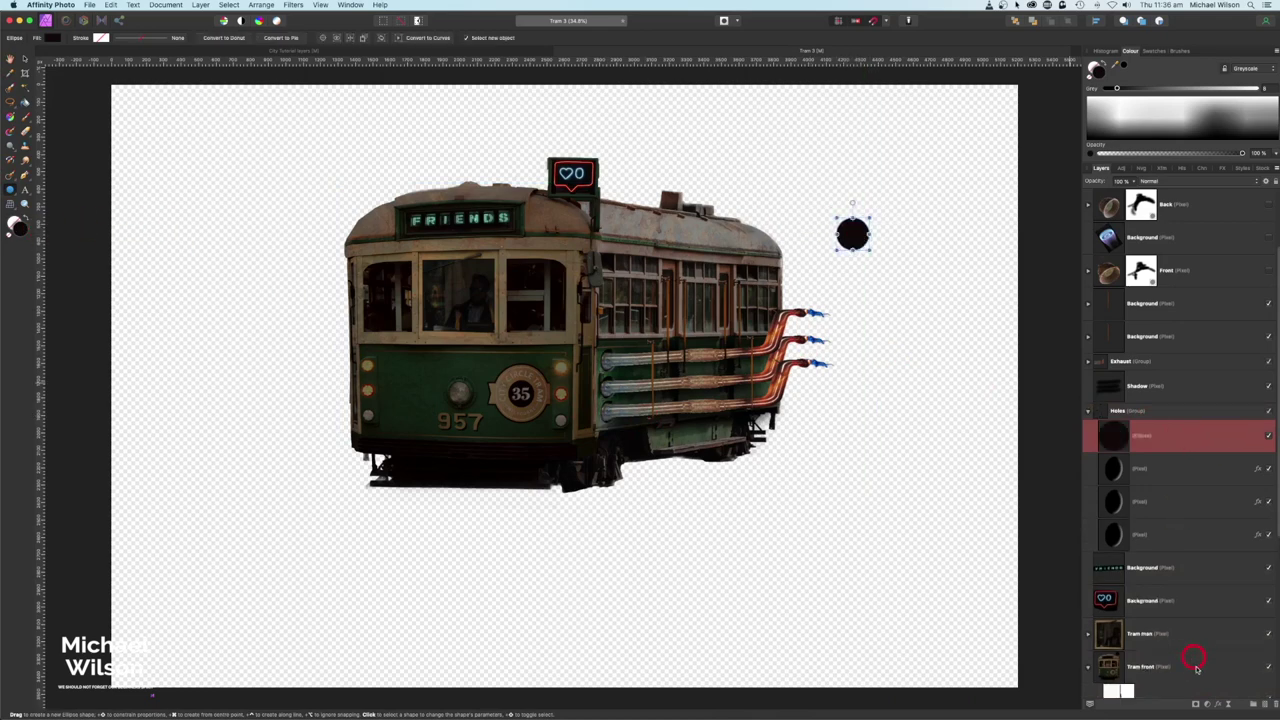
Give the ellipse a Bevel / Emboss layer effect of type Inner and adjust its light direction
left_click(1218, 705)
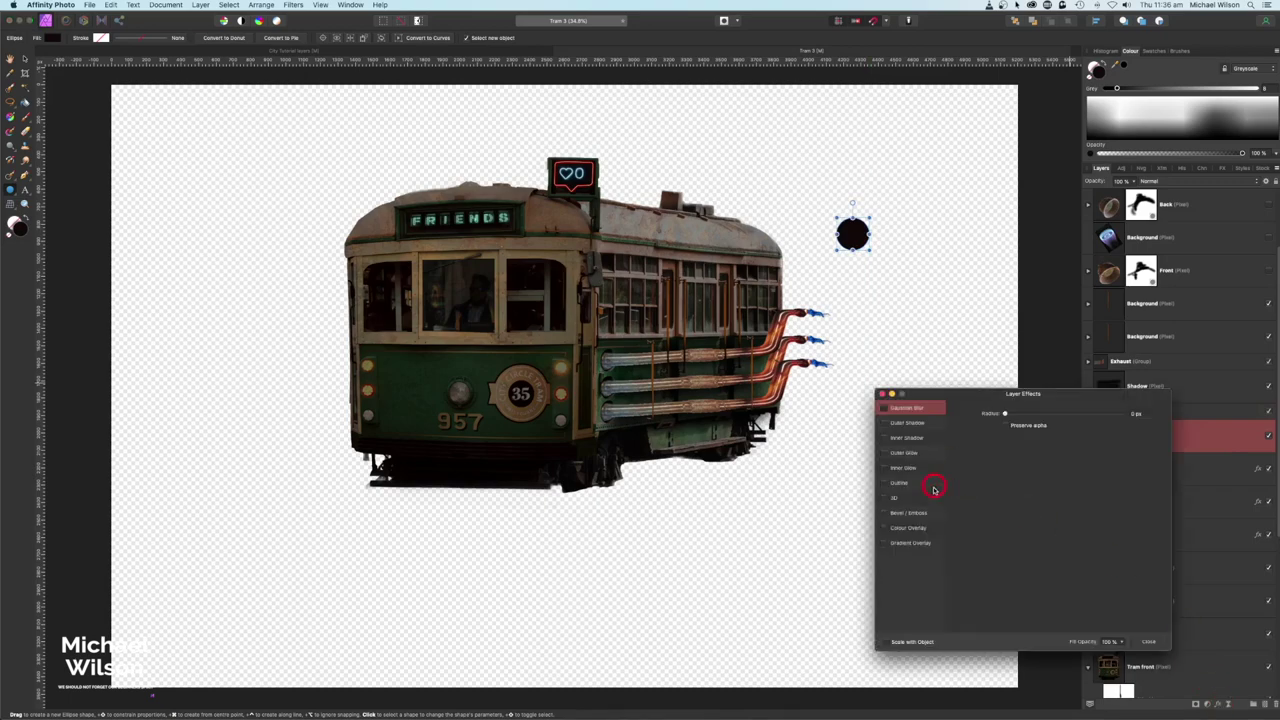
left_click(911, 514)
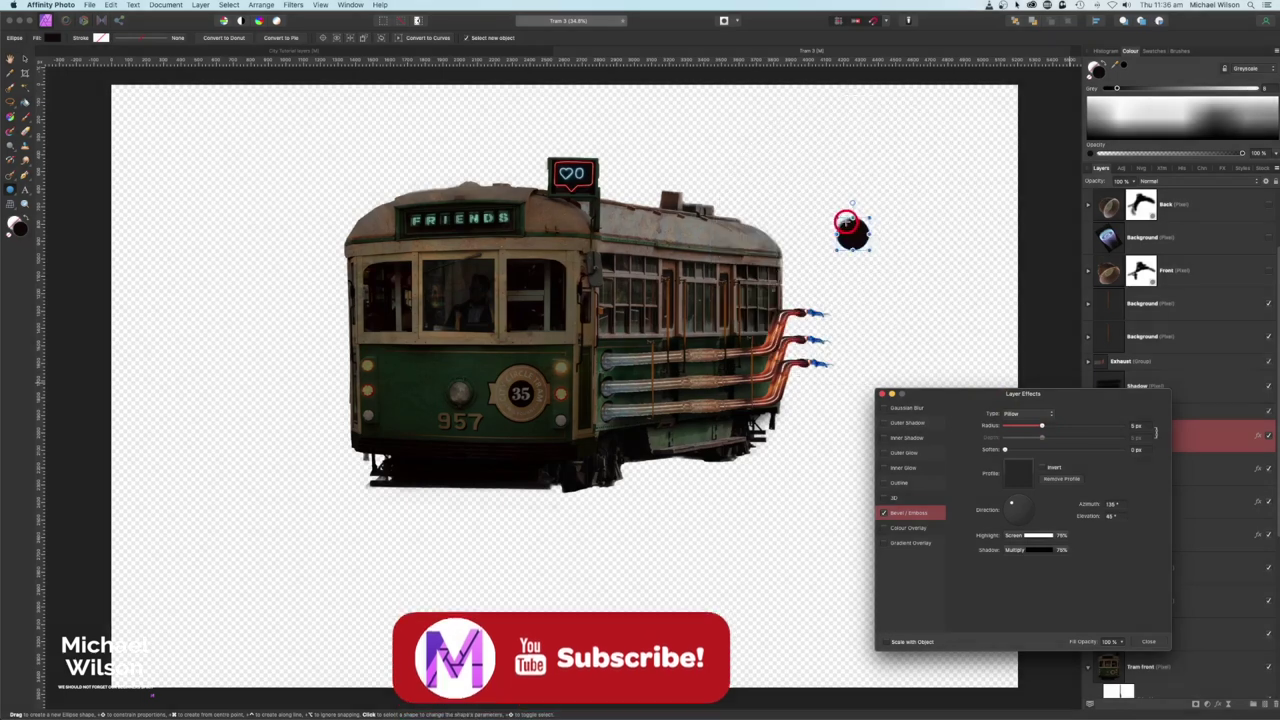
left_click(1033, 392)
left_click(1049, 413)
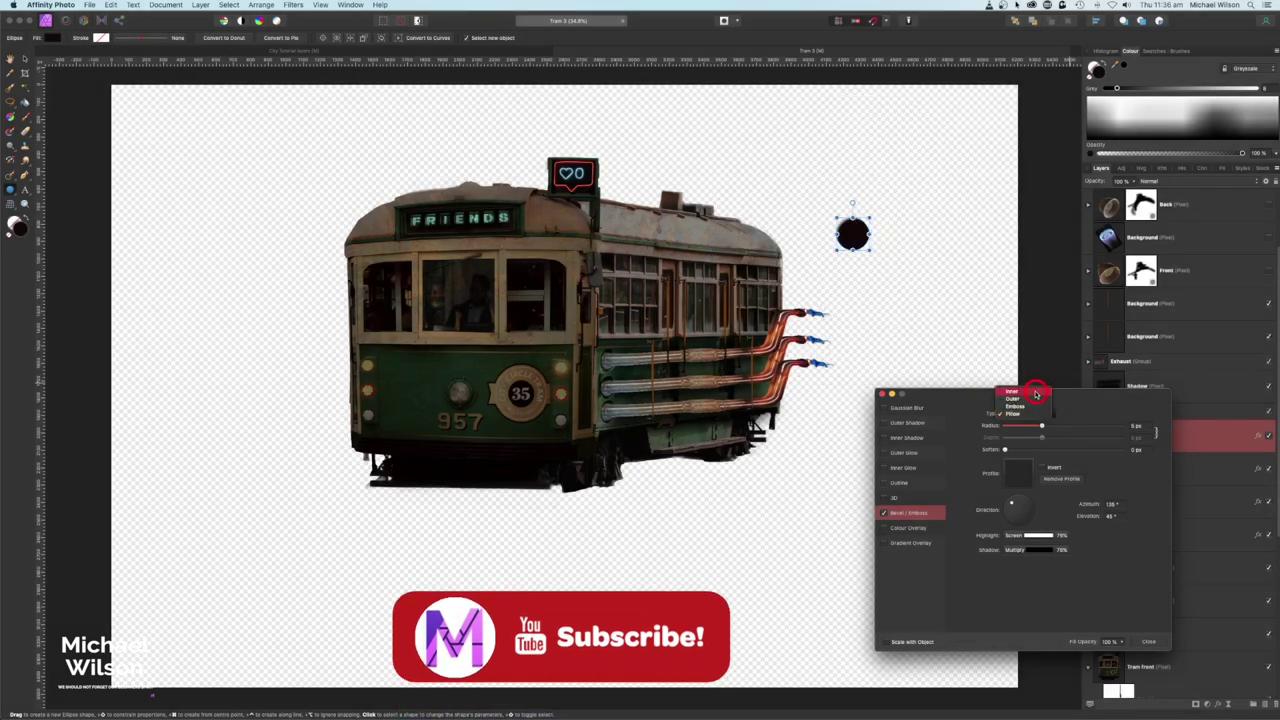
left_click(1015, 387)
left_click(1015, 507)
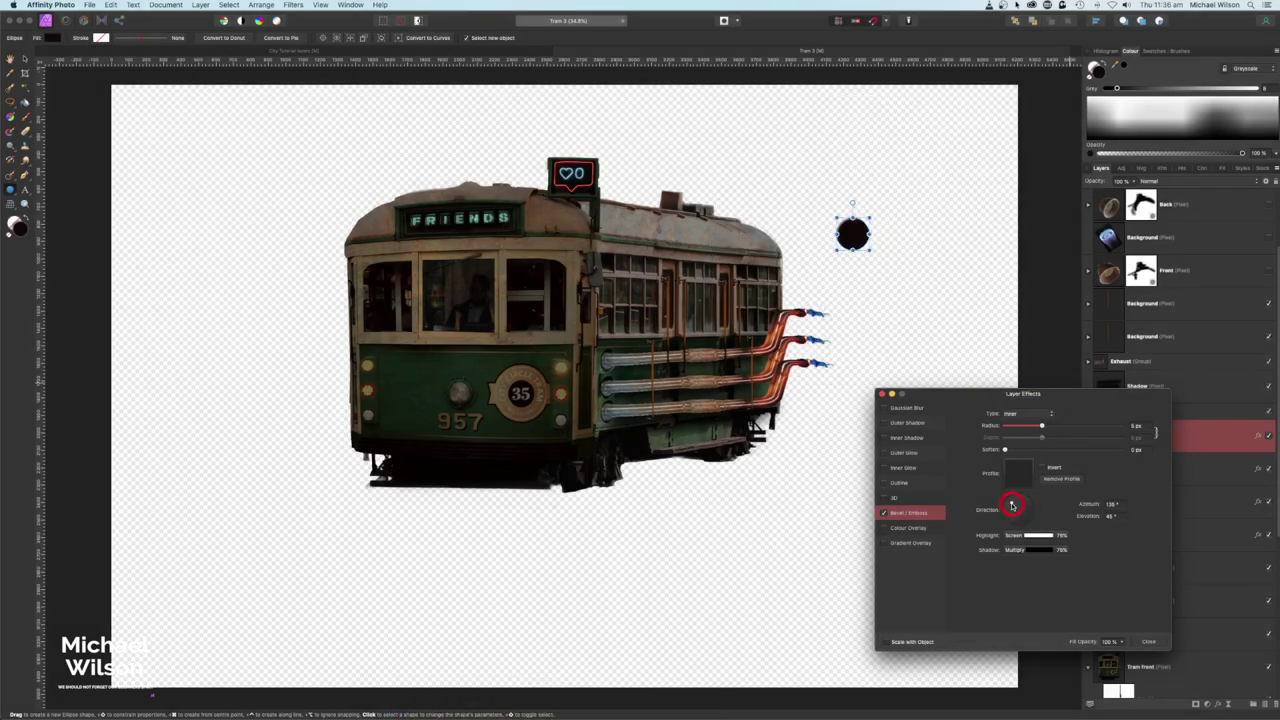
left_click_drag(1010, 515, 1018, 522)
Move the ellipse onto the tram's green front panel and deselect it to view the hole effect
left_click_drag(857, 251, 421, 392)
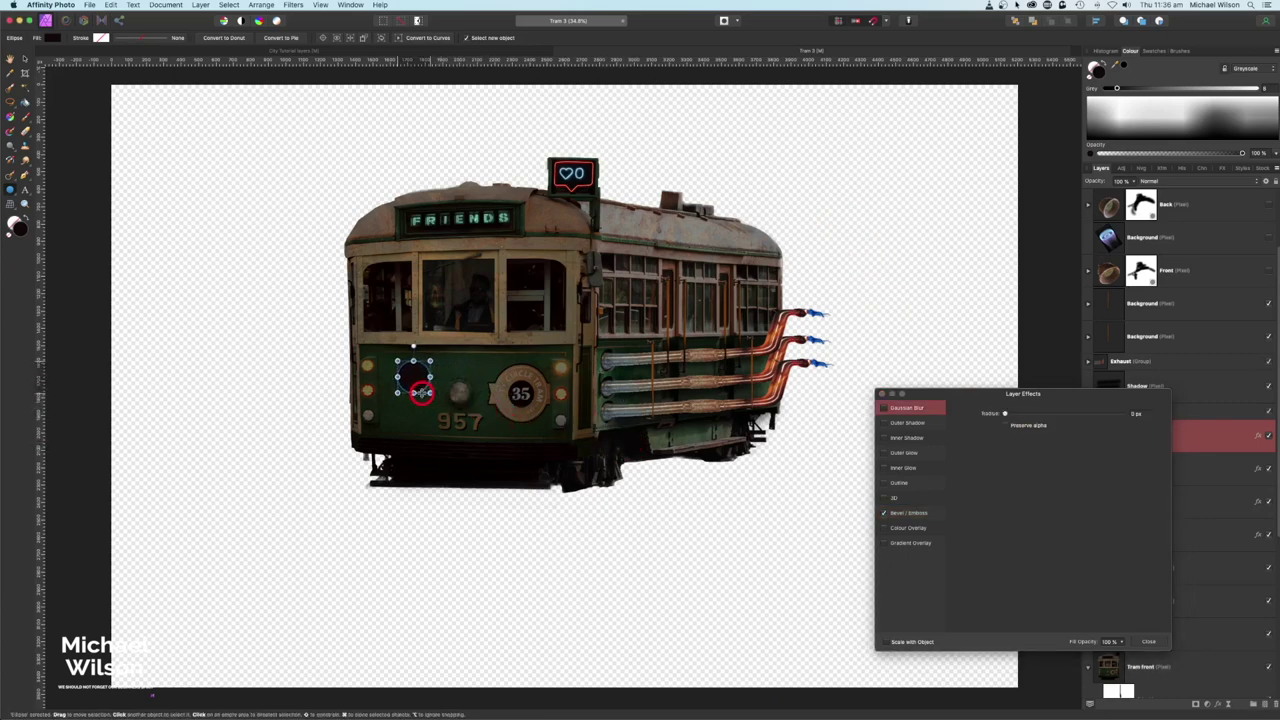
left_click(26, 57)
left_click(421, 425)
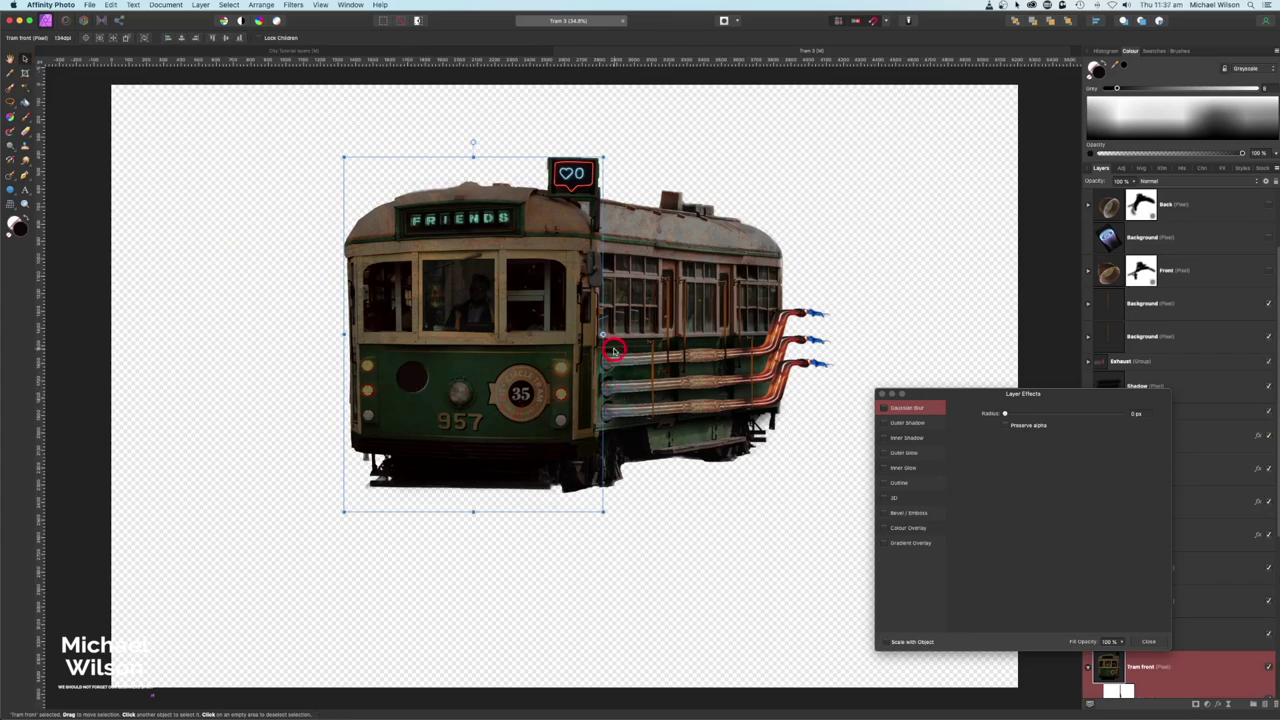
Close the layer effects, delete the demonstration ellipse and collapse the Holes group
left_click(881, 395)
left_click(1172, 437)
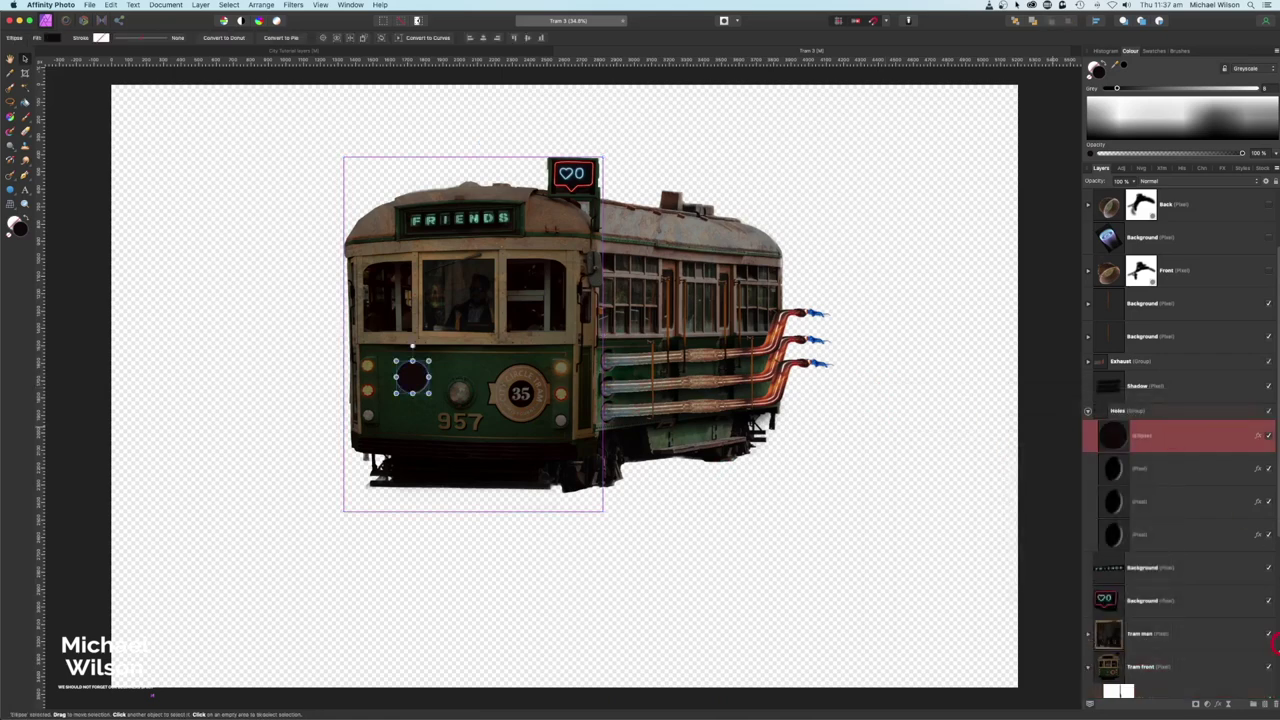
left_click(1274, 704)
left_click(1088, 411)
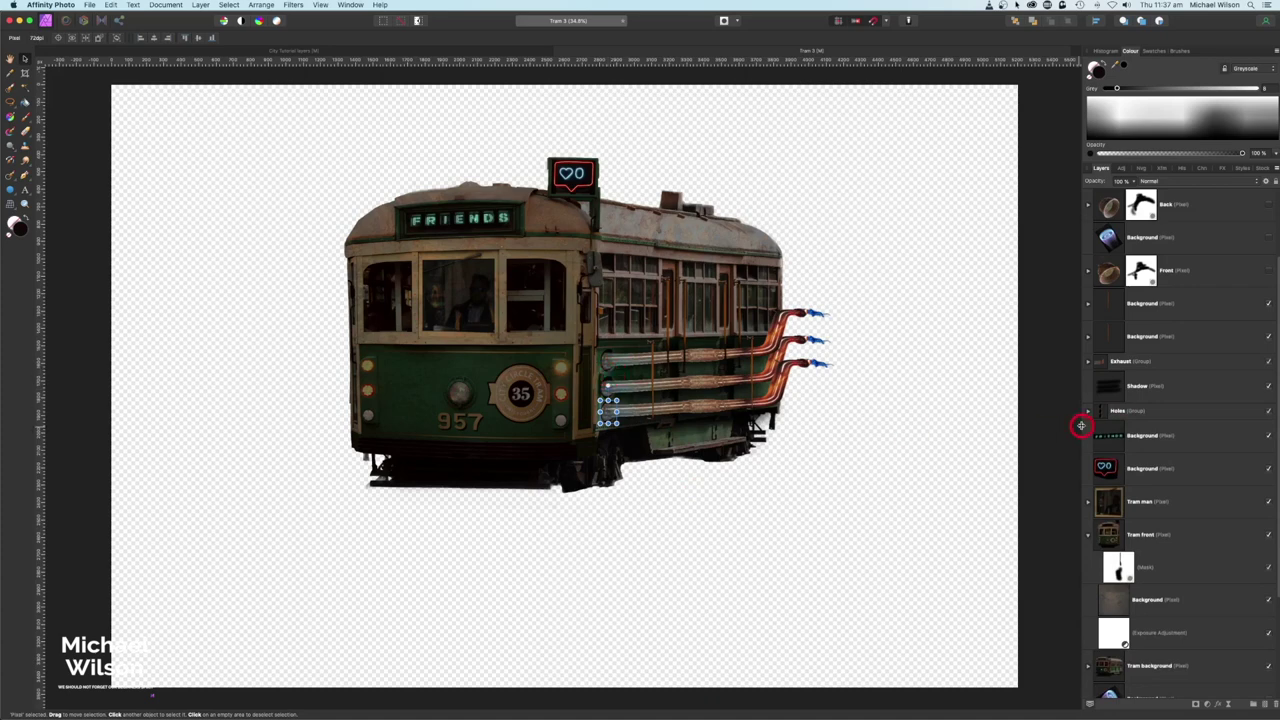
Show the Front thruster layer below the exhaust pipes and compare it with and without its nested Background overlay
scroll(1155, 356, "up", 5)
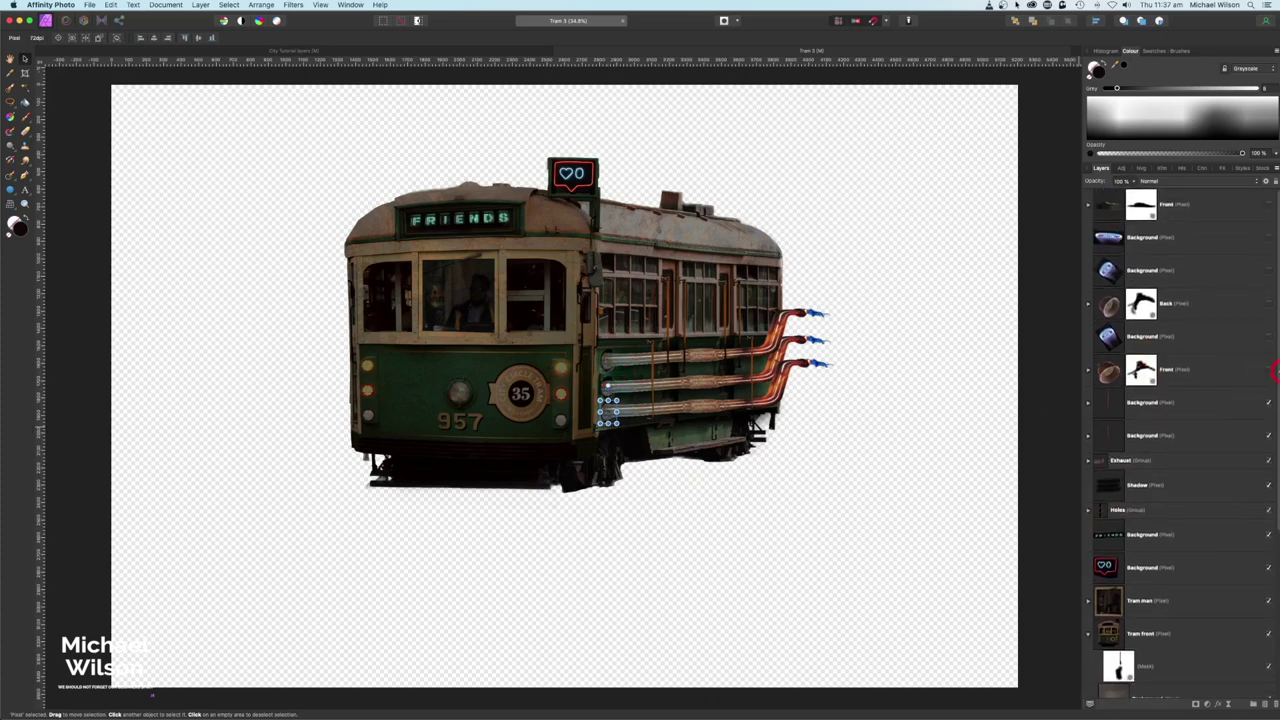
left_click(1269, 370)
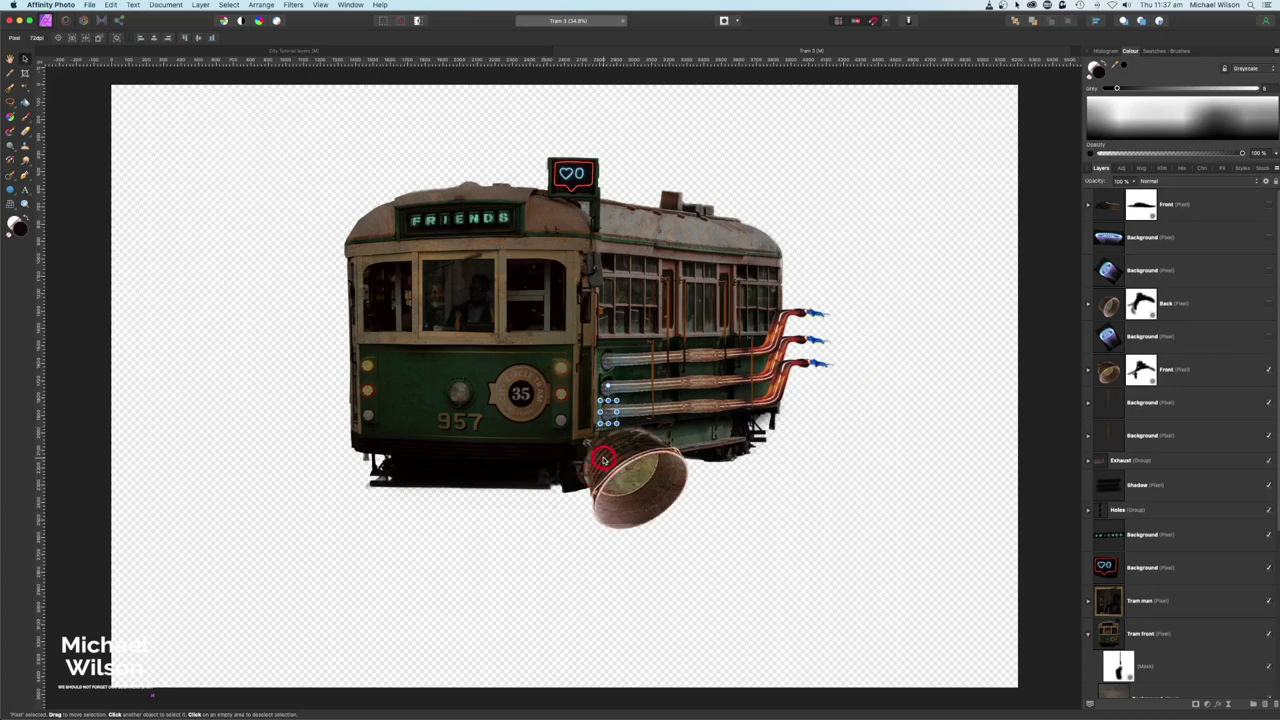
left_click(1088, 370)
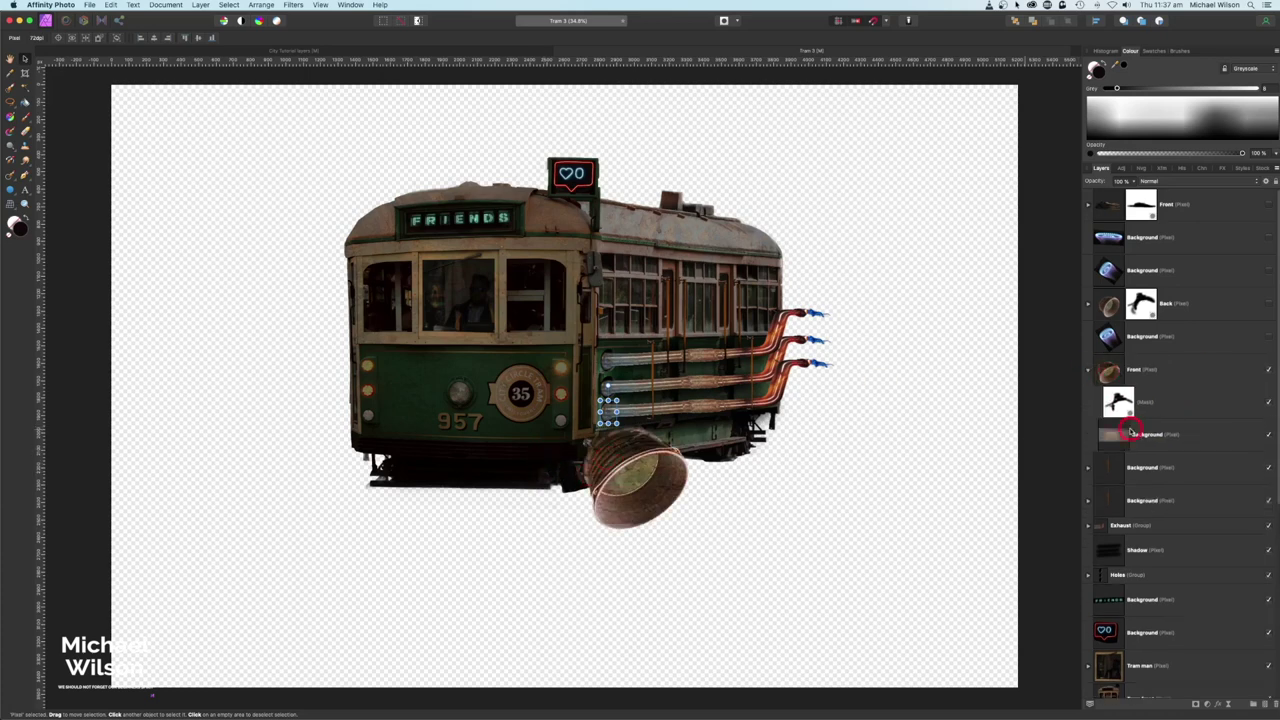
left_click(1269, 435)
left_click(1269, 435)
left_click(1086, 369)
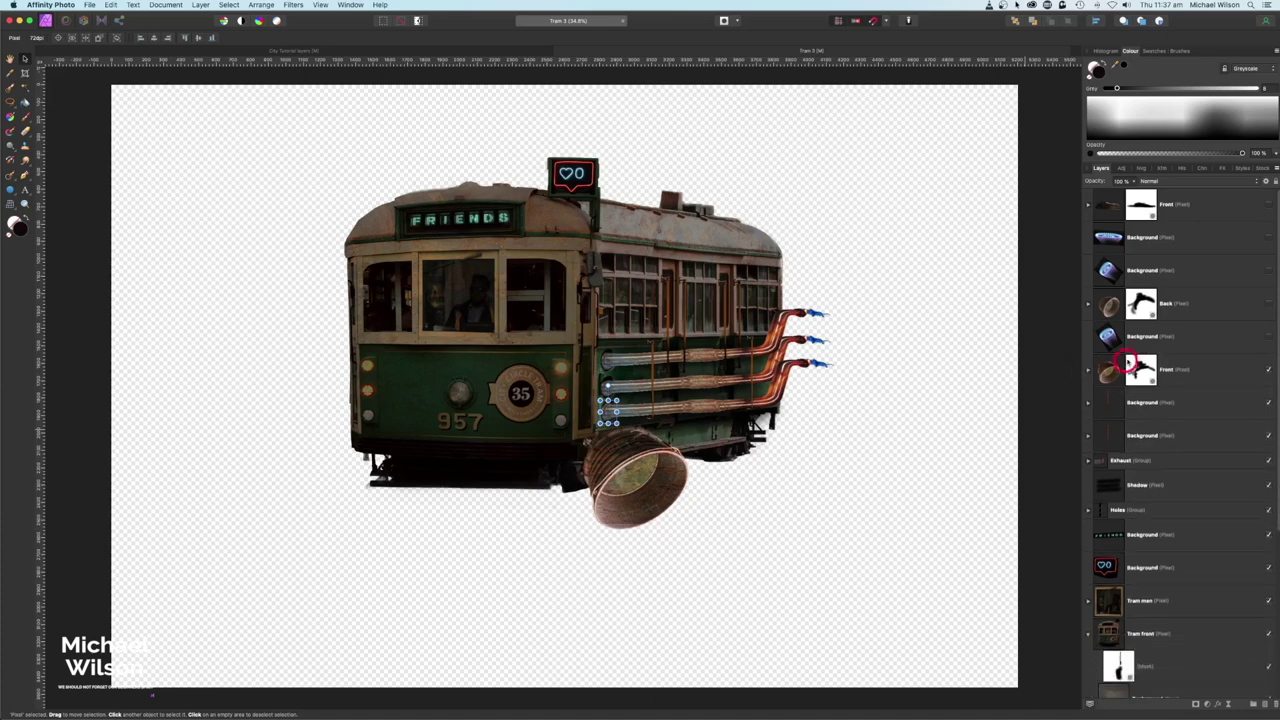
Show the three flame layers, the Back thruster and the uppermost Front thruster in the upper part of the layer stack
left_click(1267, 338)
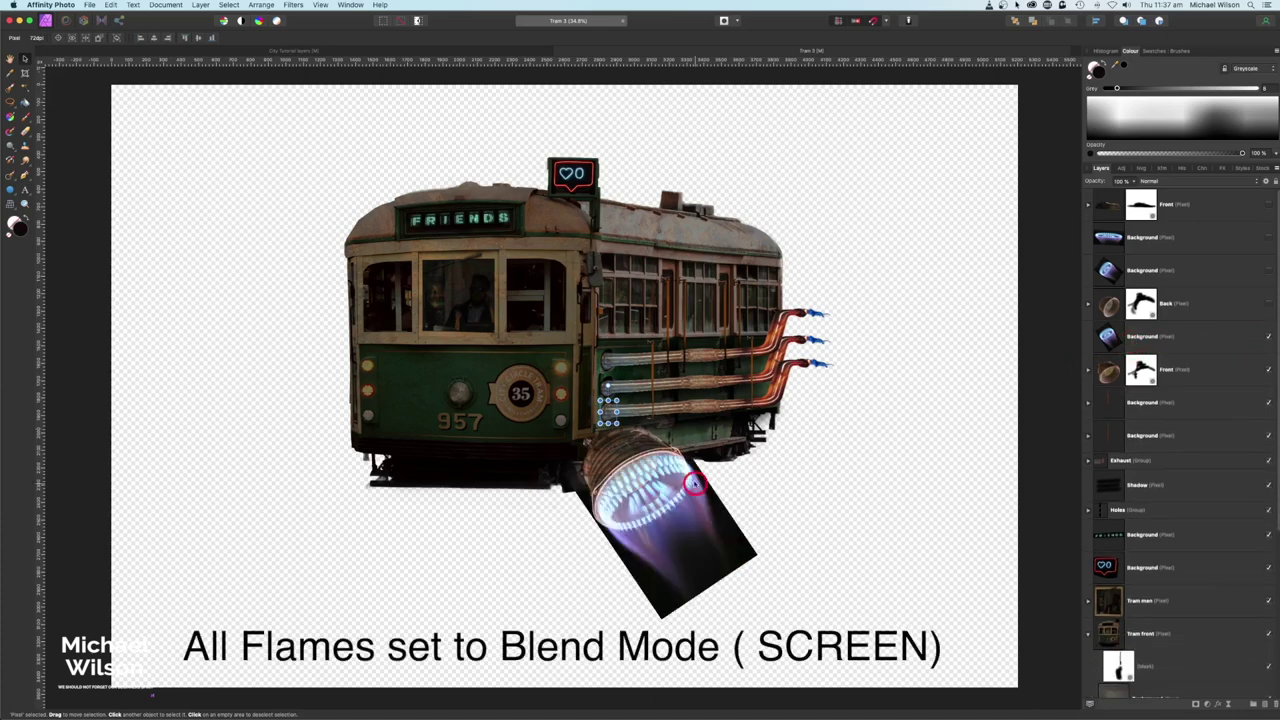
left_click(1267, 304)
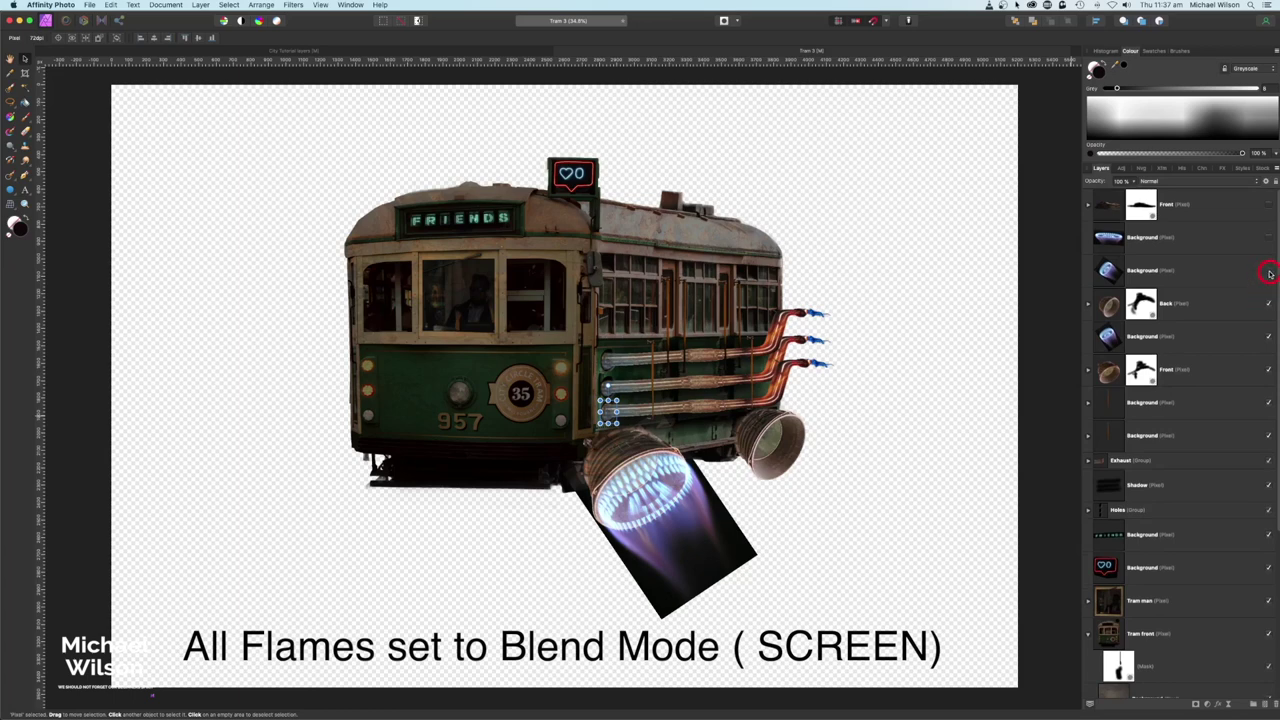
left_click(1268, 271)
left_click(1268, 238)
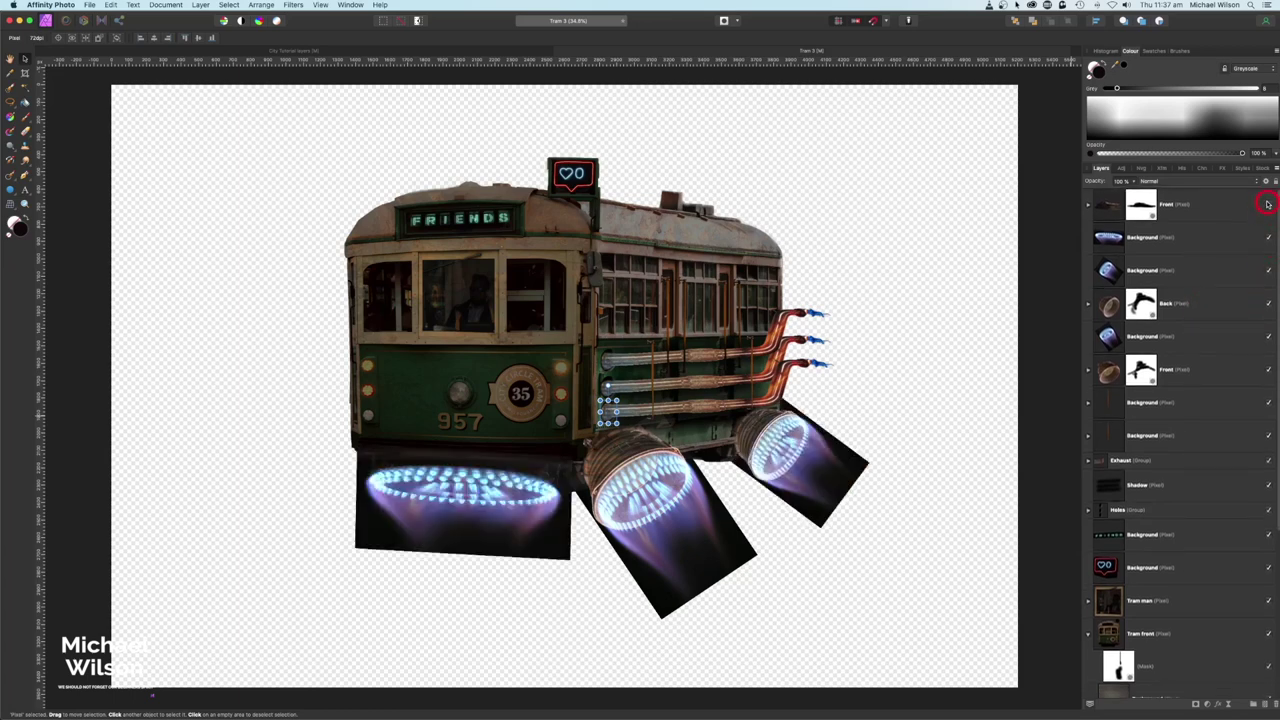
Show the flame, Front and Back thruster layers beneath Tram background, and preview the flames against the black bottom layer
scroll(1212, 278, "down", 5)
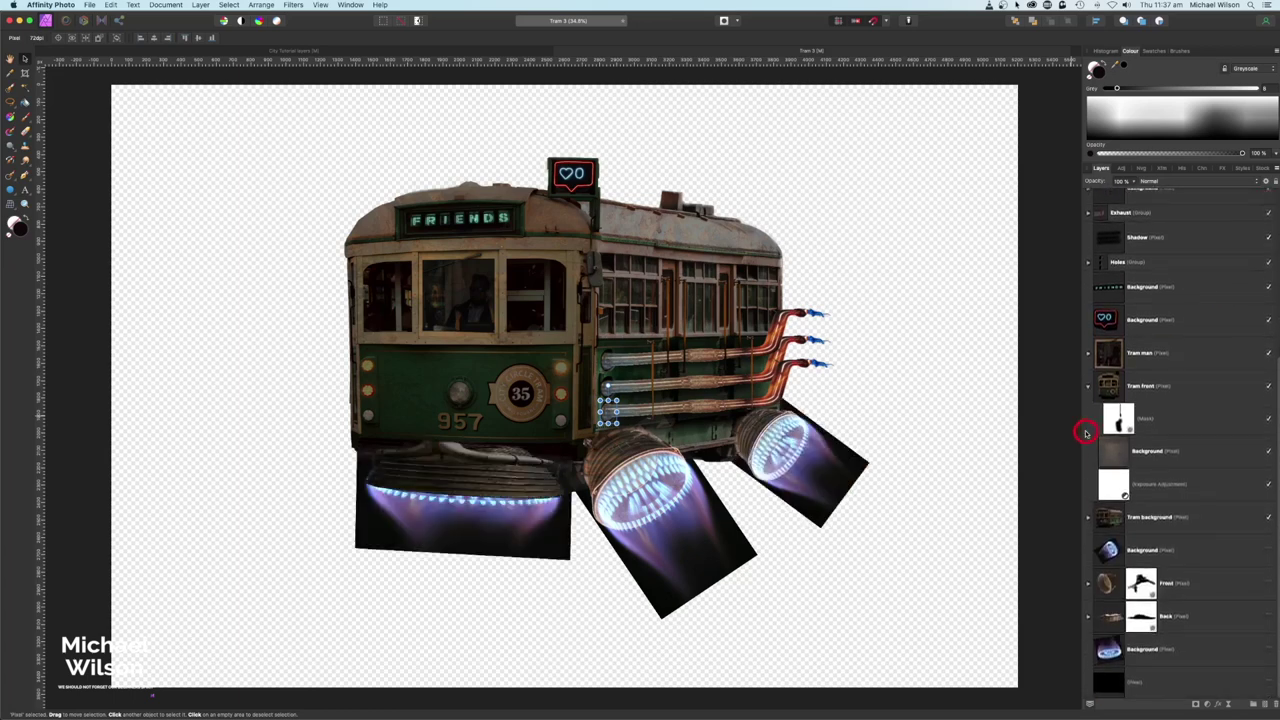
left_click(1089, 389)
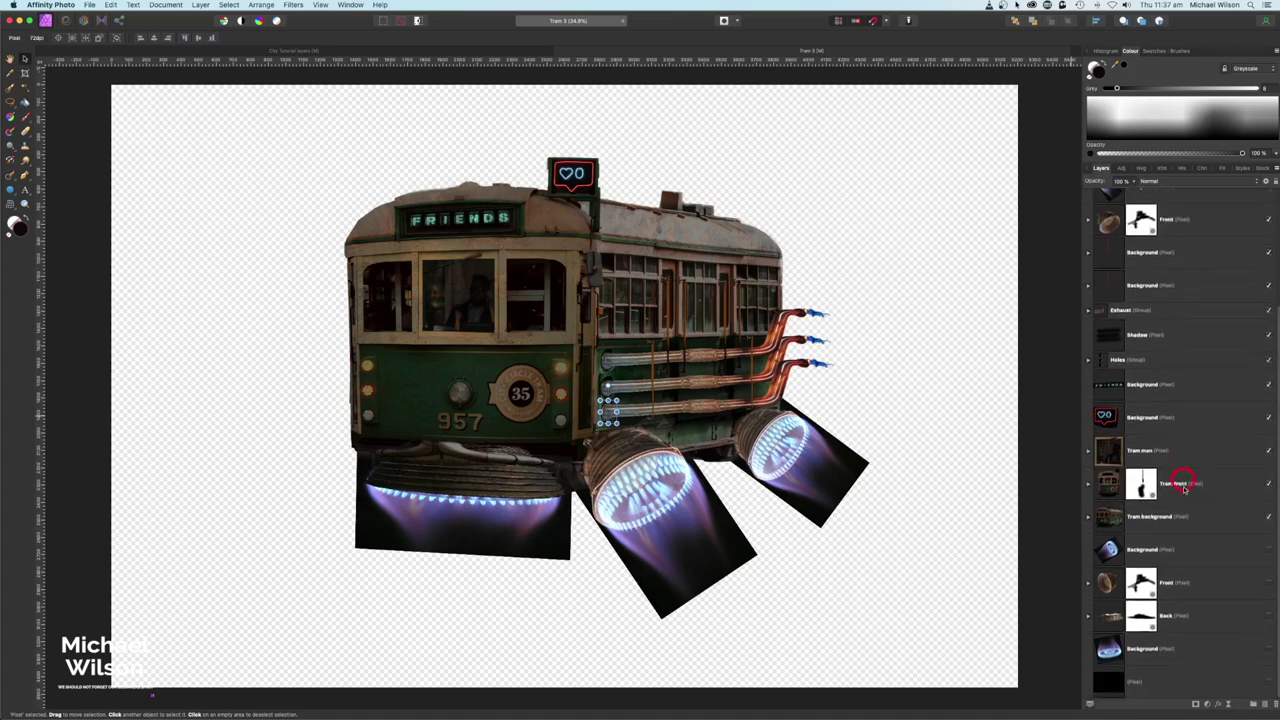
left_click(1267, 551)
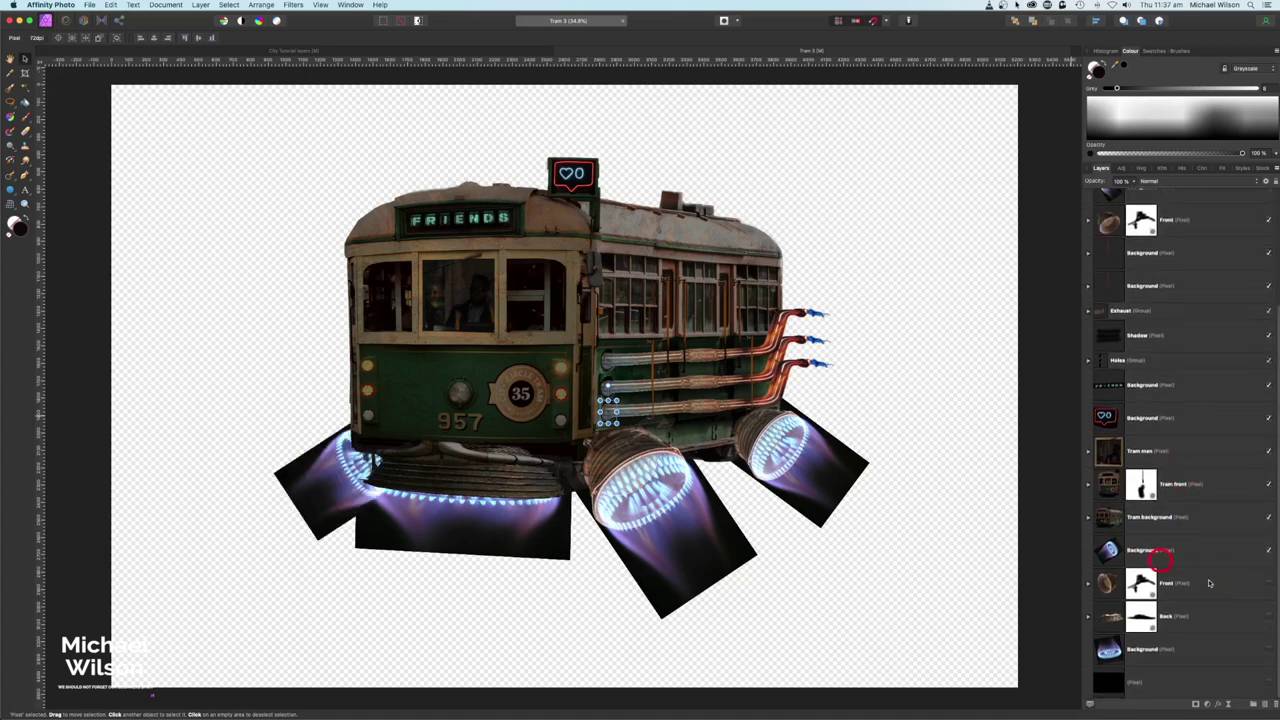
left_click(1267, 585)
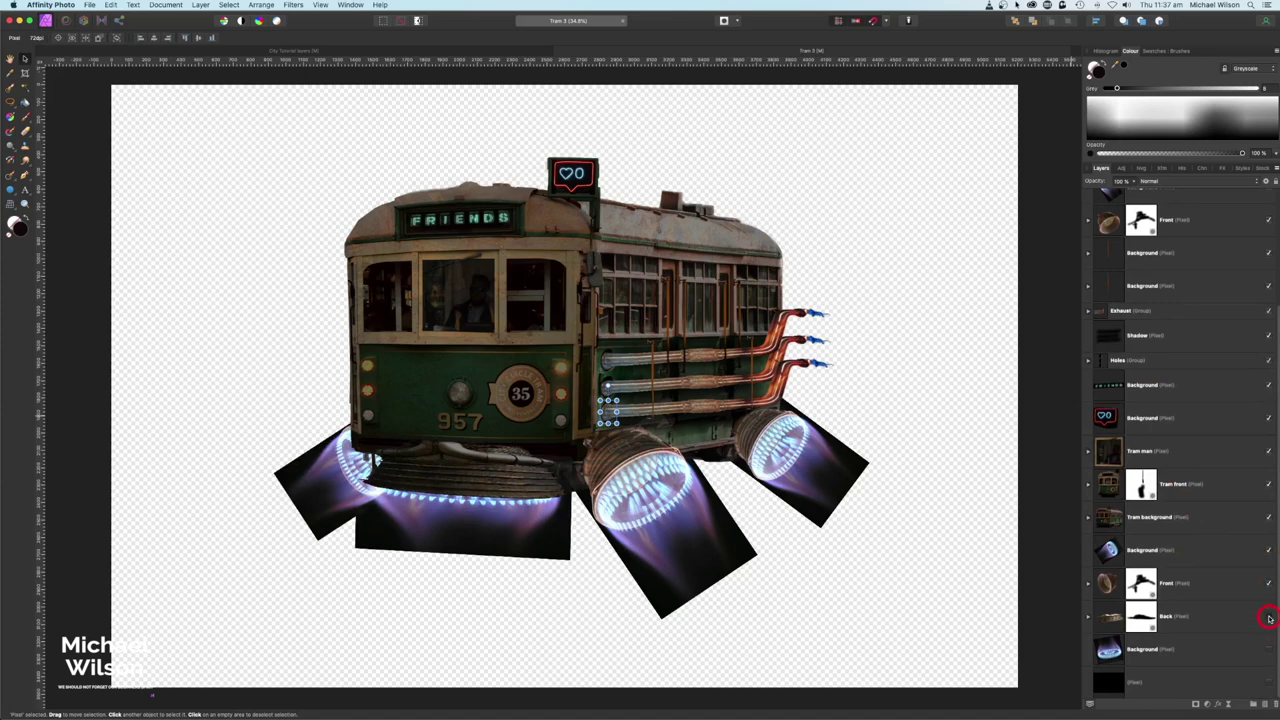
left_click(1269, 617)
left_click(1267, 648)
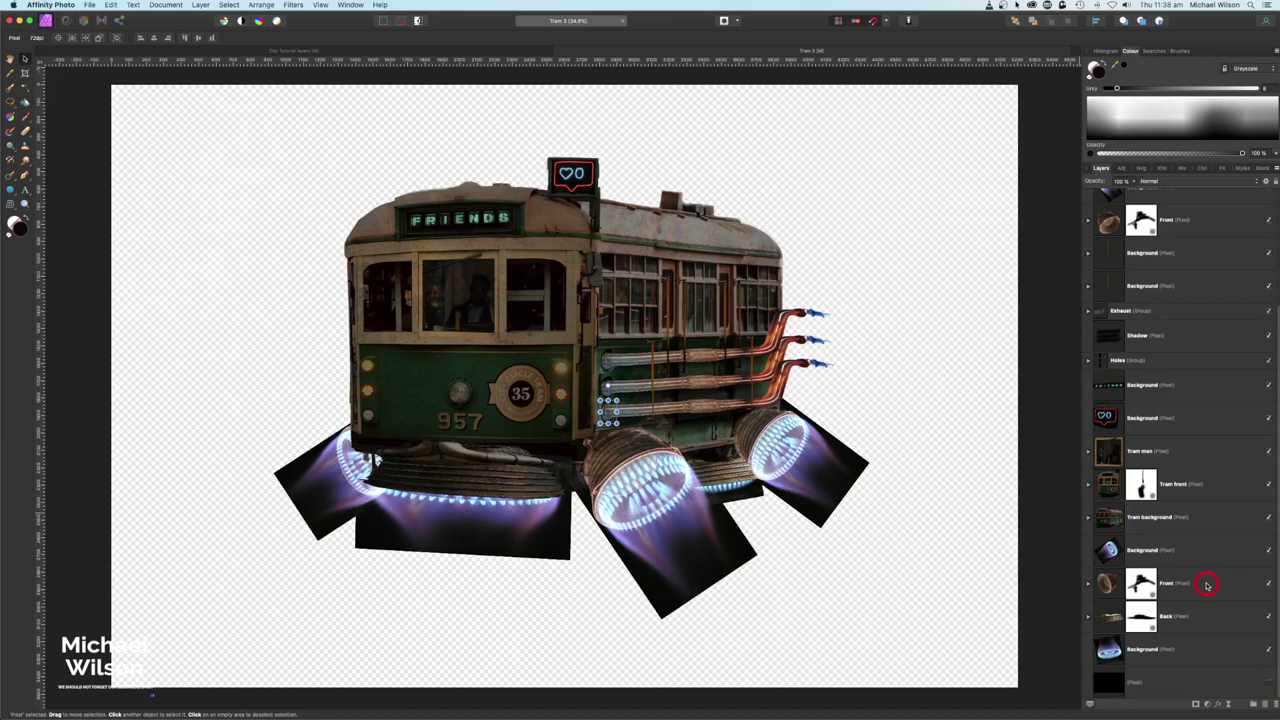
left_click(1268, 683)
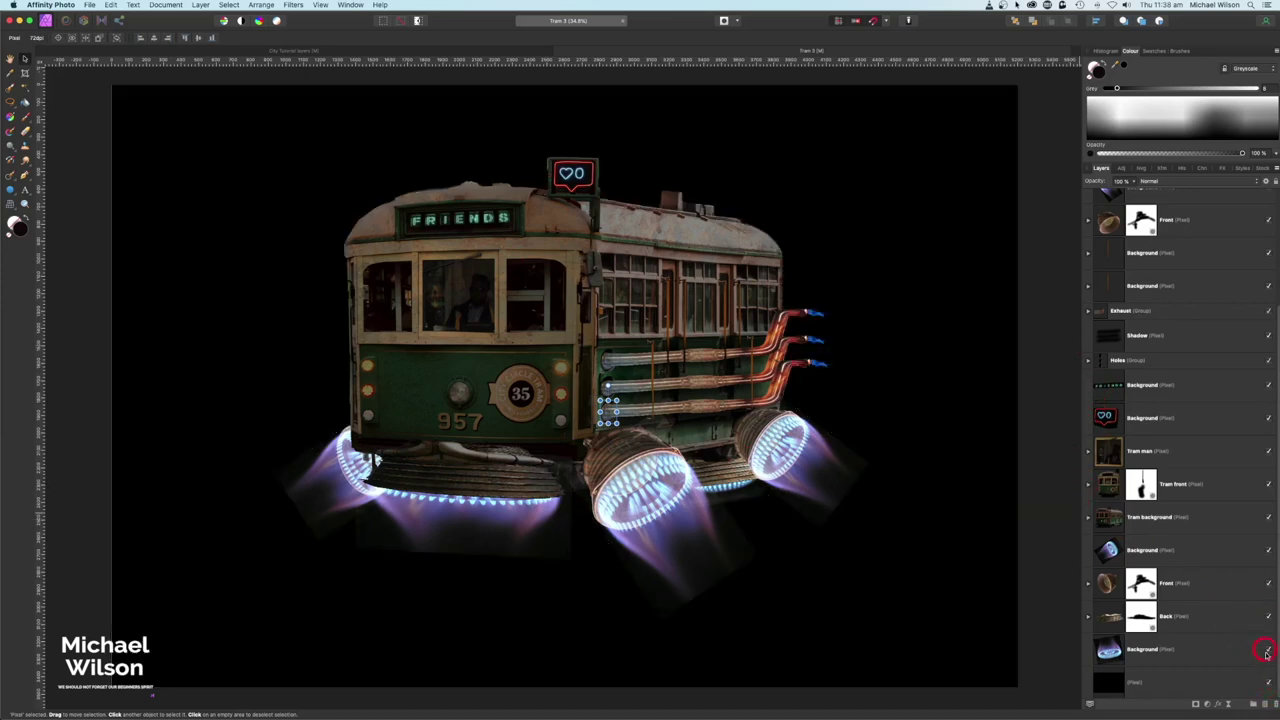
left_click(1268, 683)
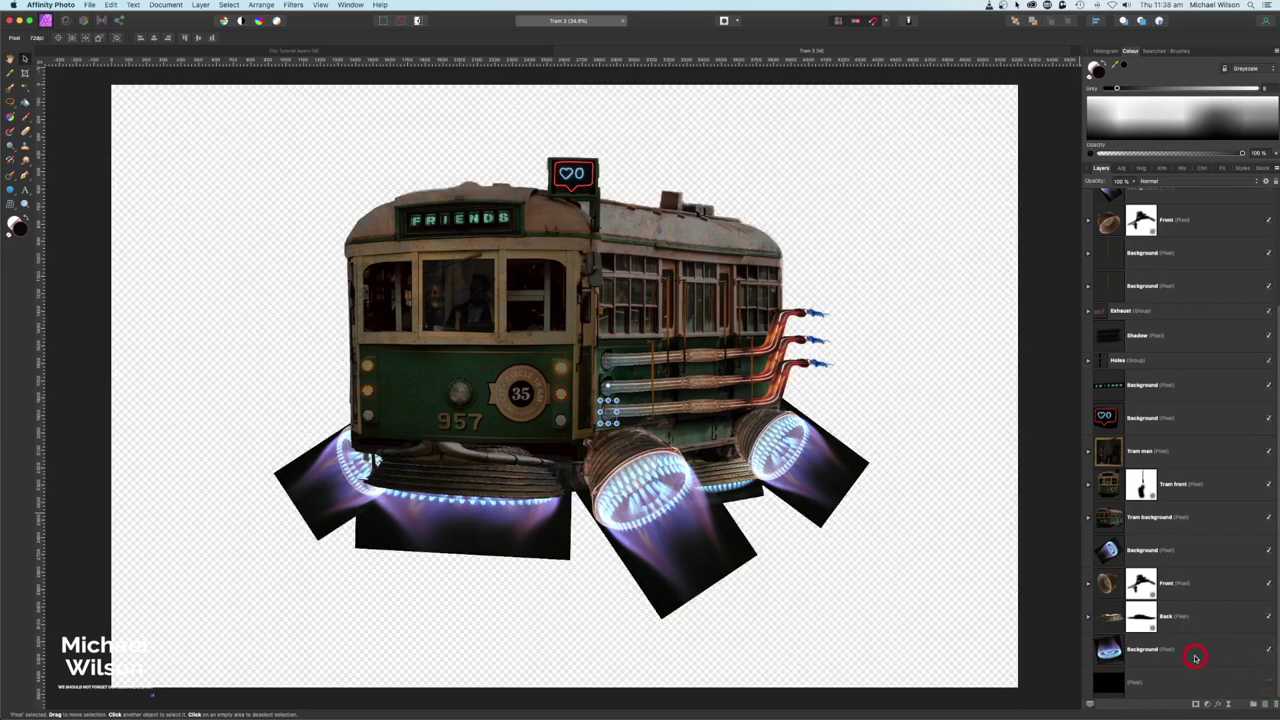
Group all the tram, thruster and flame layers without the black bottom layer, and name the group Hover tram
left_click(1195, 656)
scroll(1206, 477, "up", 5)
left_click(1204, 219)
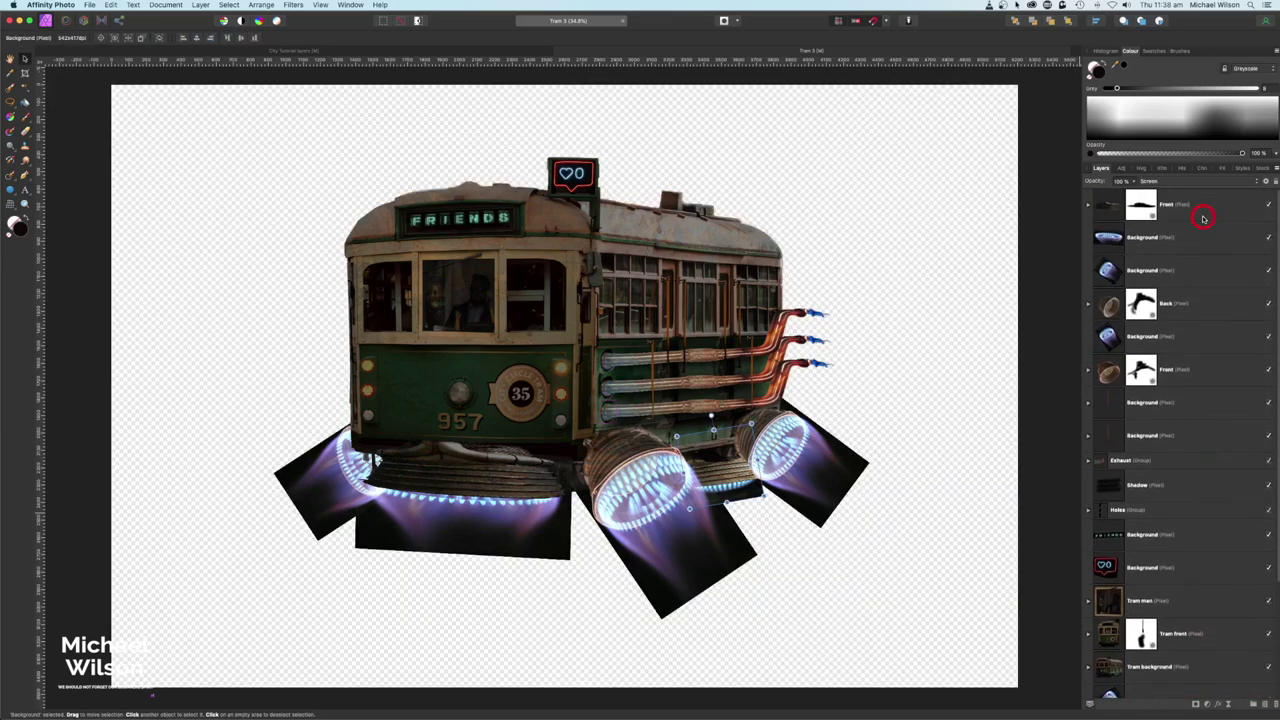
key("super+a")
key("super+g")
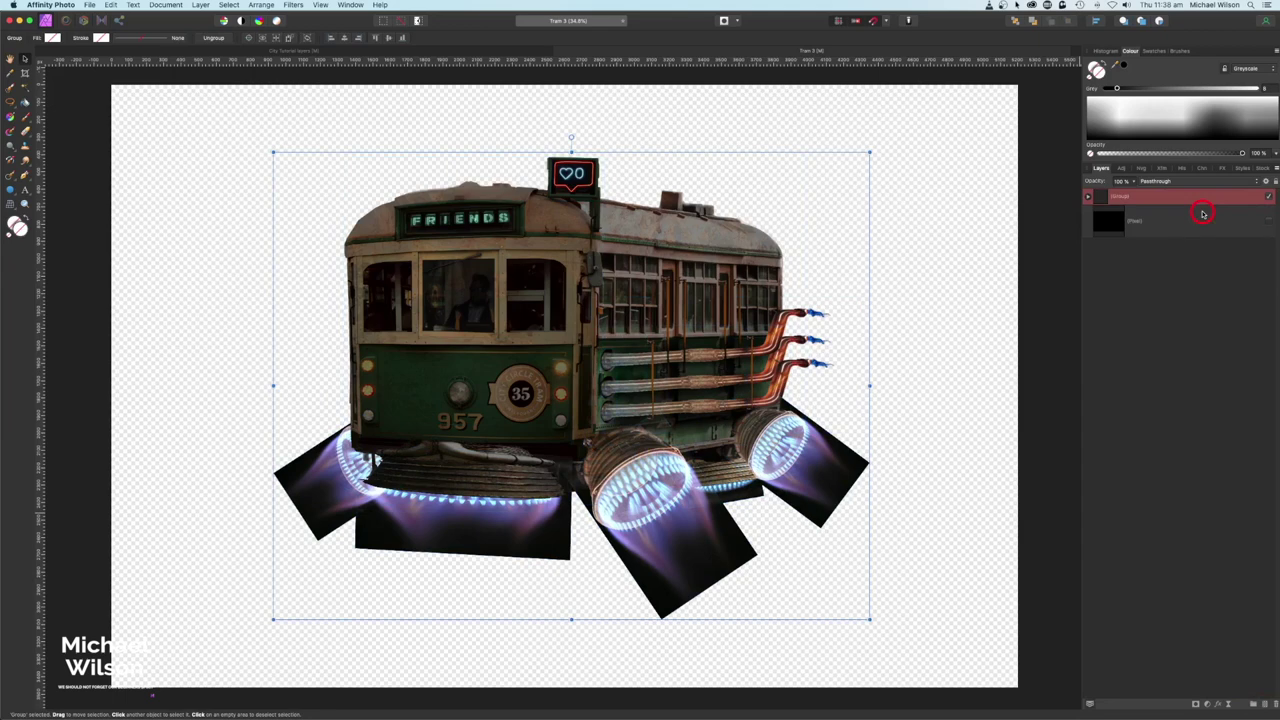
double_click(1131, 197)
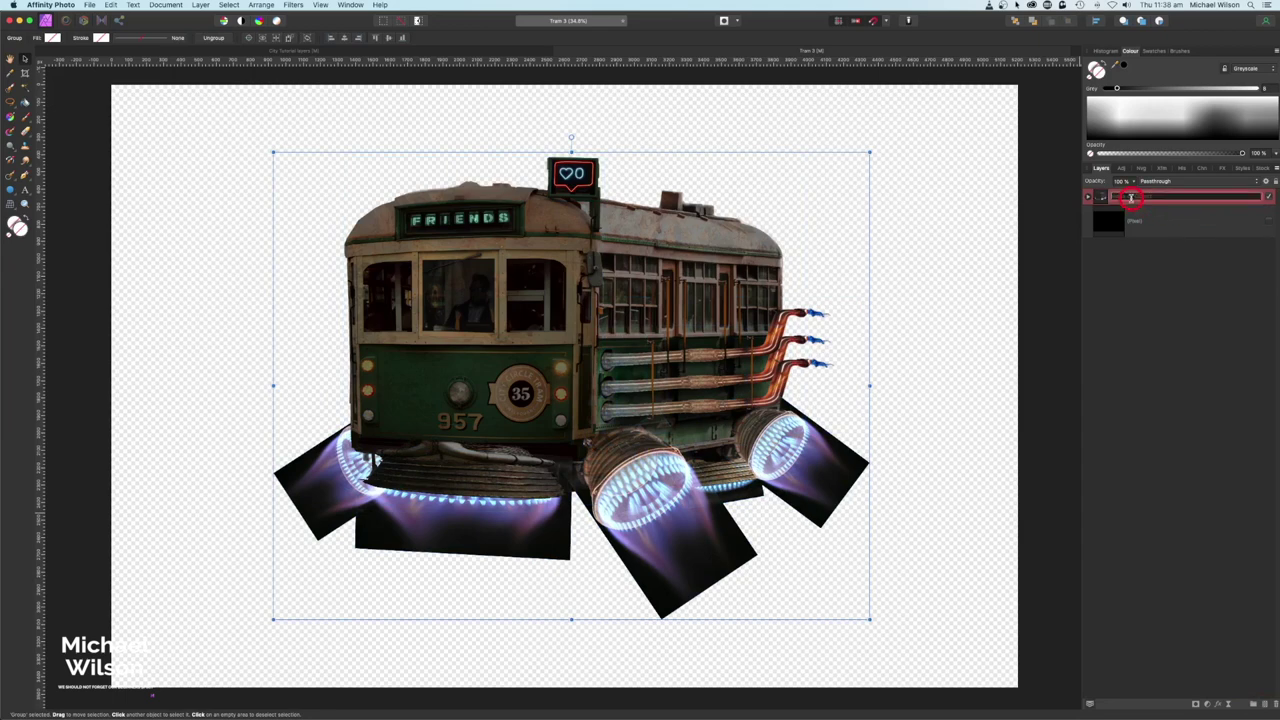
type("Hover tram")
left_click(1132, 273)
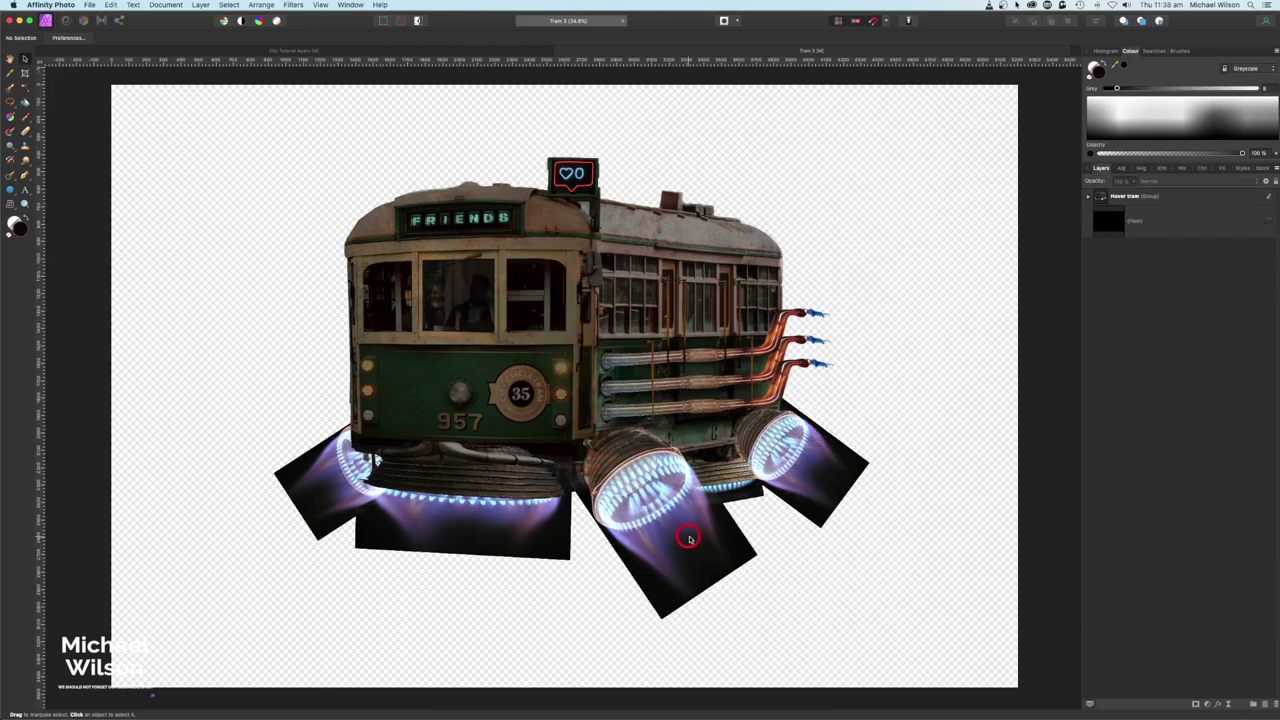
Copy the Hover tram group into the City Tutorial layers document, above the Left layer
left_click(1160, 197)
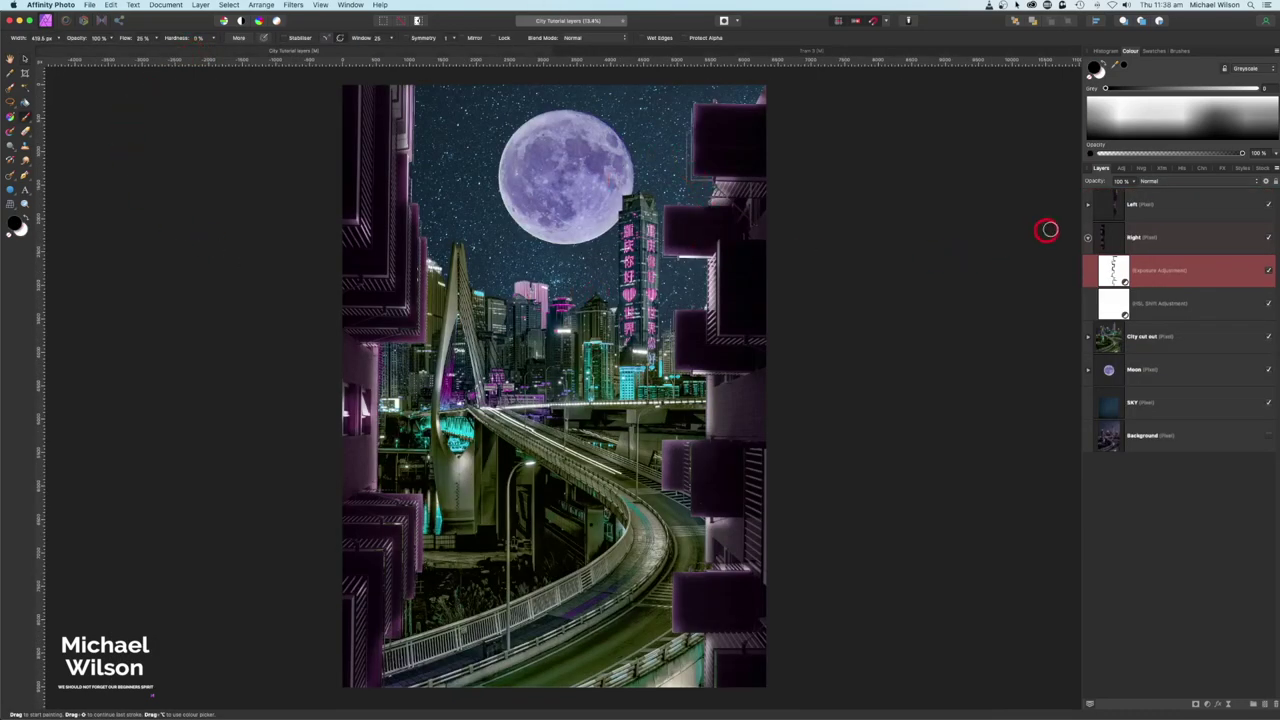
left_click(1153, 199)
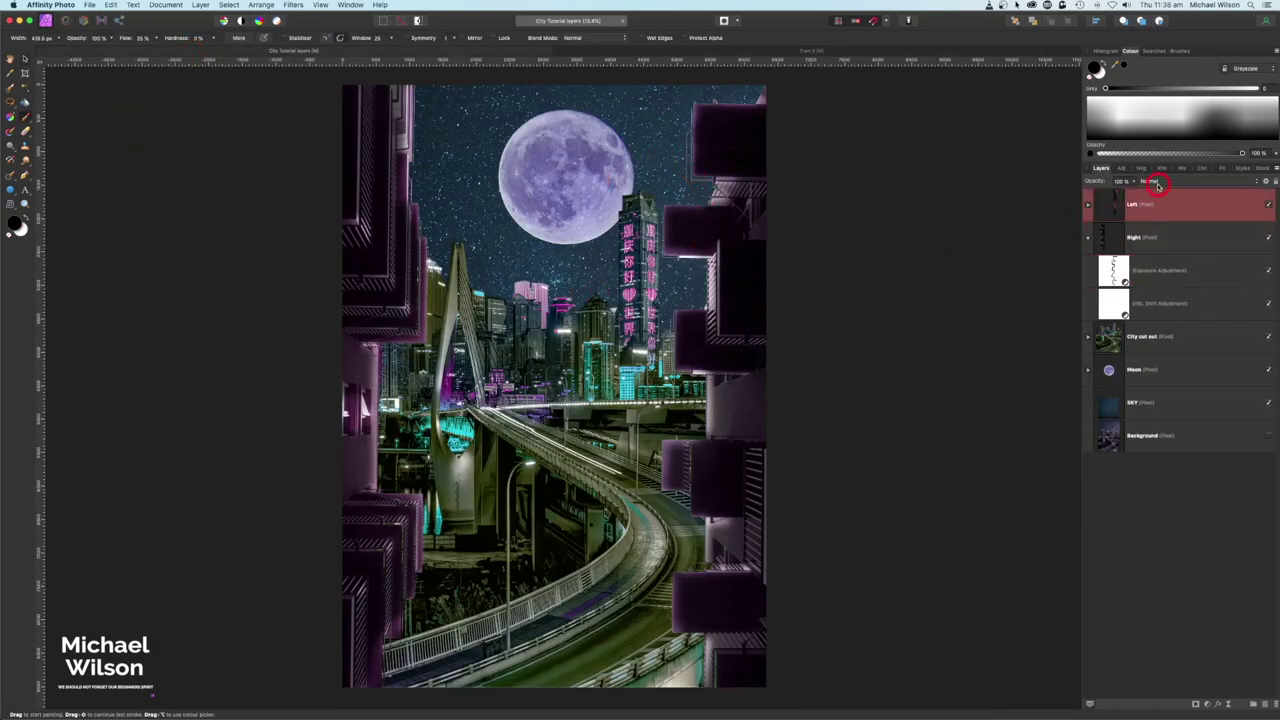
key("super+v")
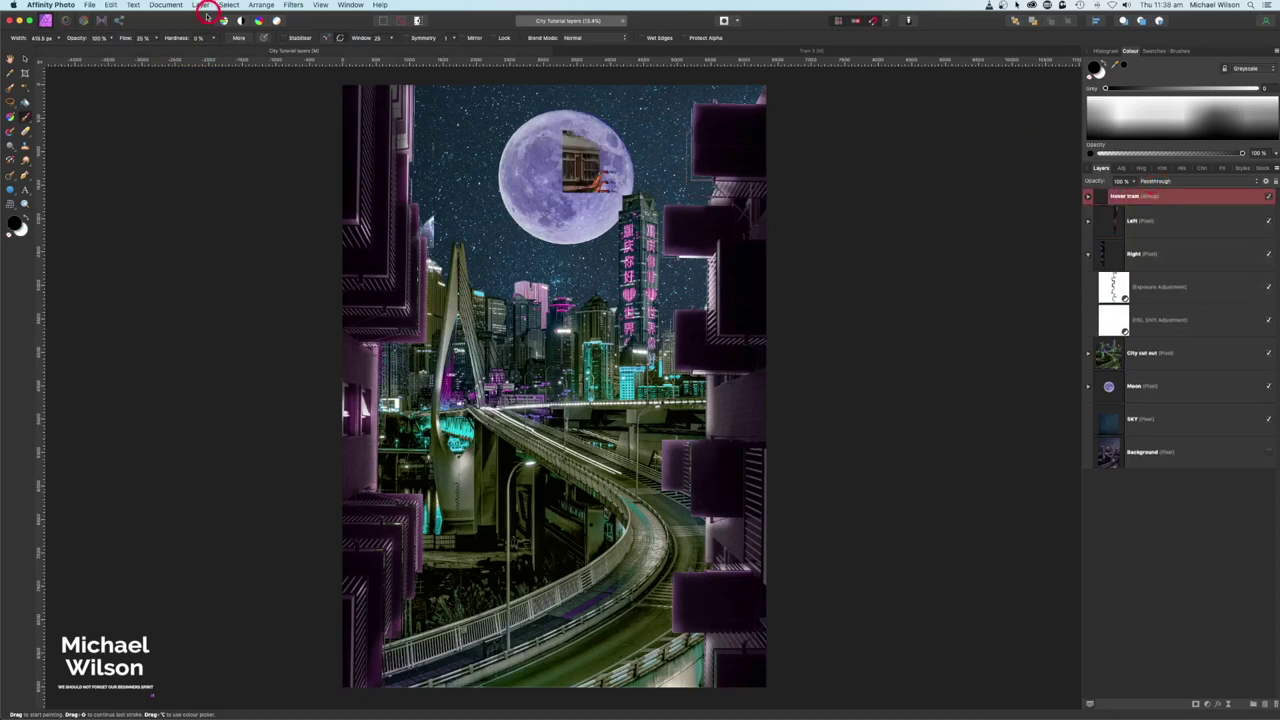
Move the hover tram down from the moon to above the curved road and enlarge it proportionally between the side buildings
left_click(10, 58)
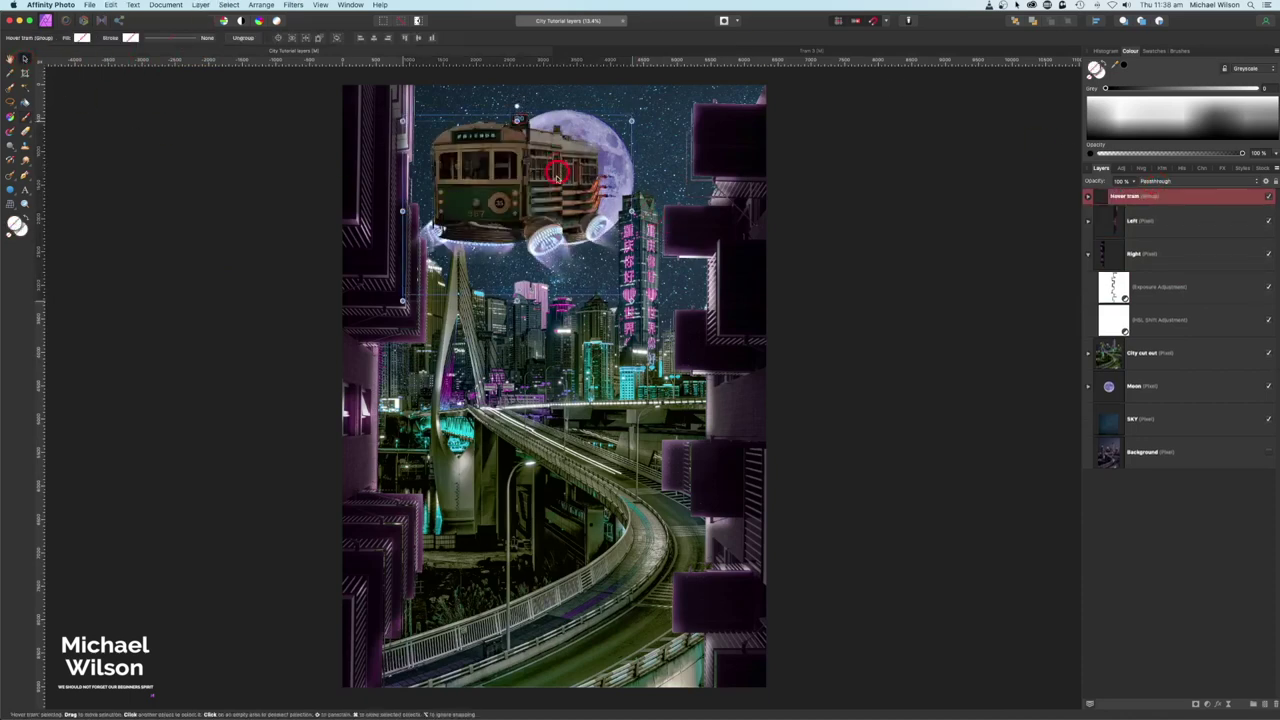
left_click_drag(558, 163, 542, 396)
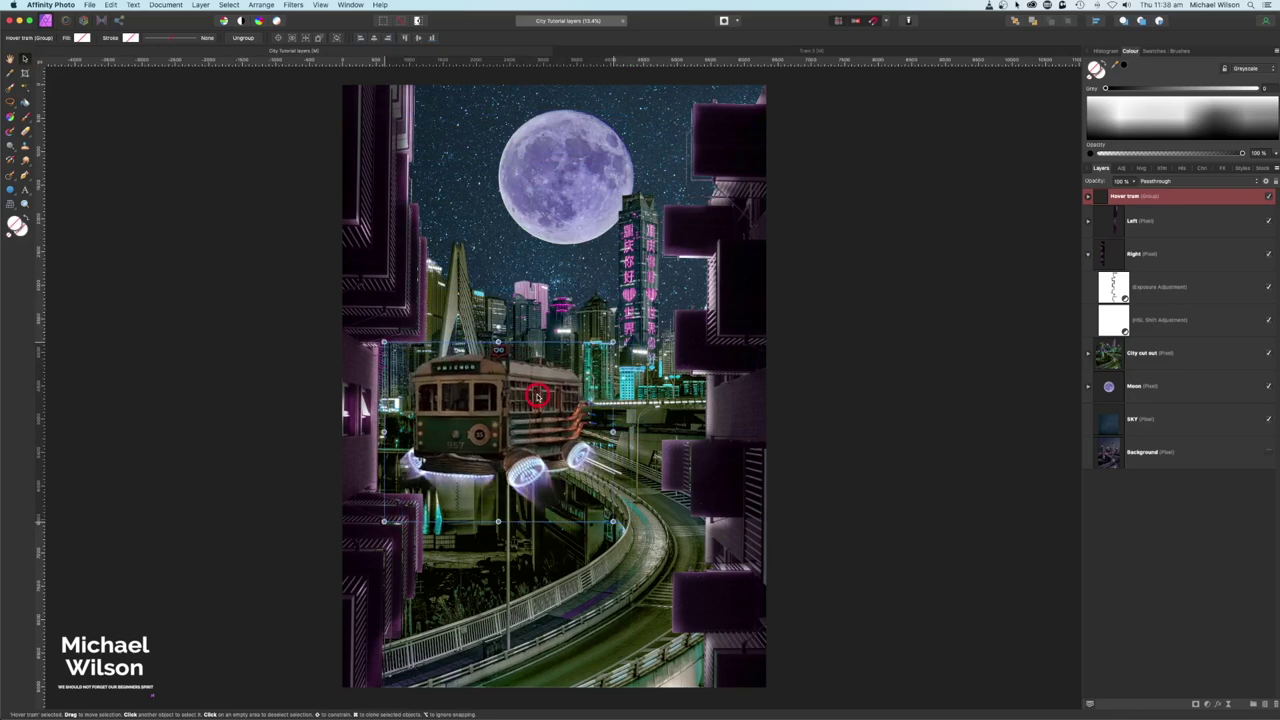
left_click_drag(616, 523, 694, 589)
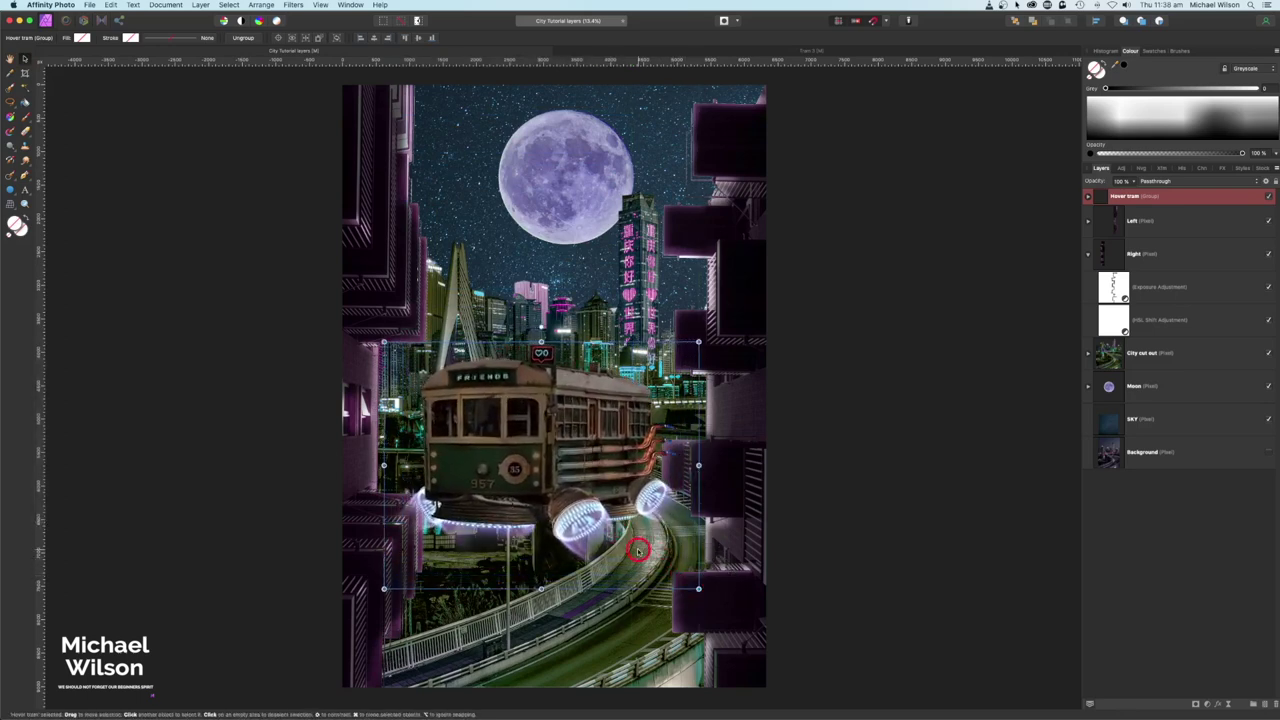
Shift the Hover tram group slightly up and to the right above the curved road, and deselect it
left_click_drag(639, 549, 648, 517)
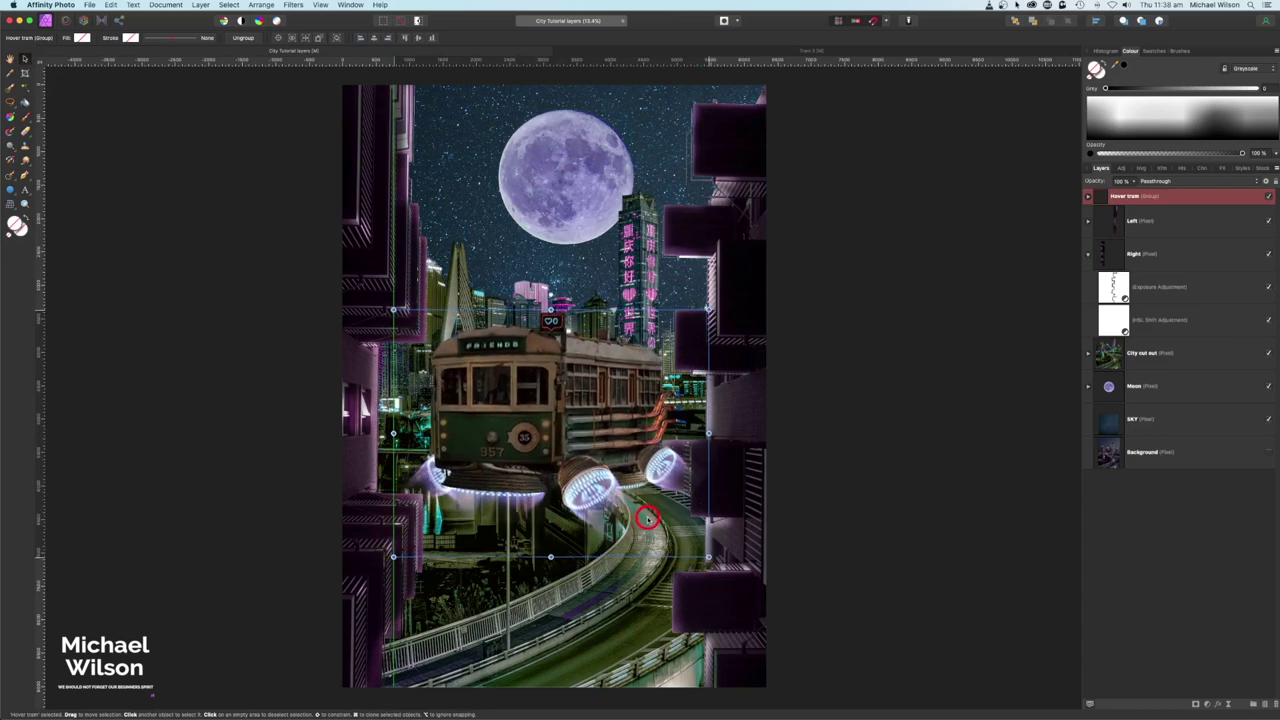
left_click(906, 449)
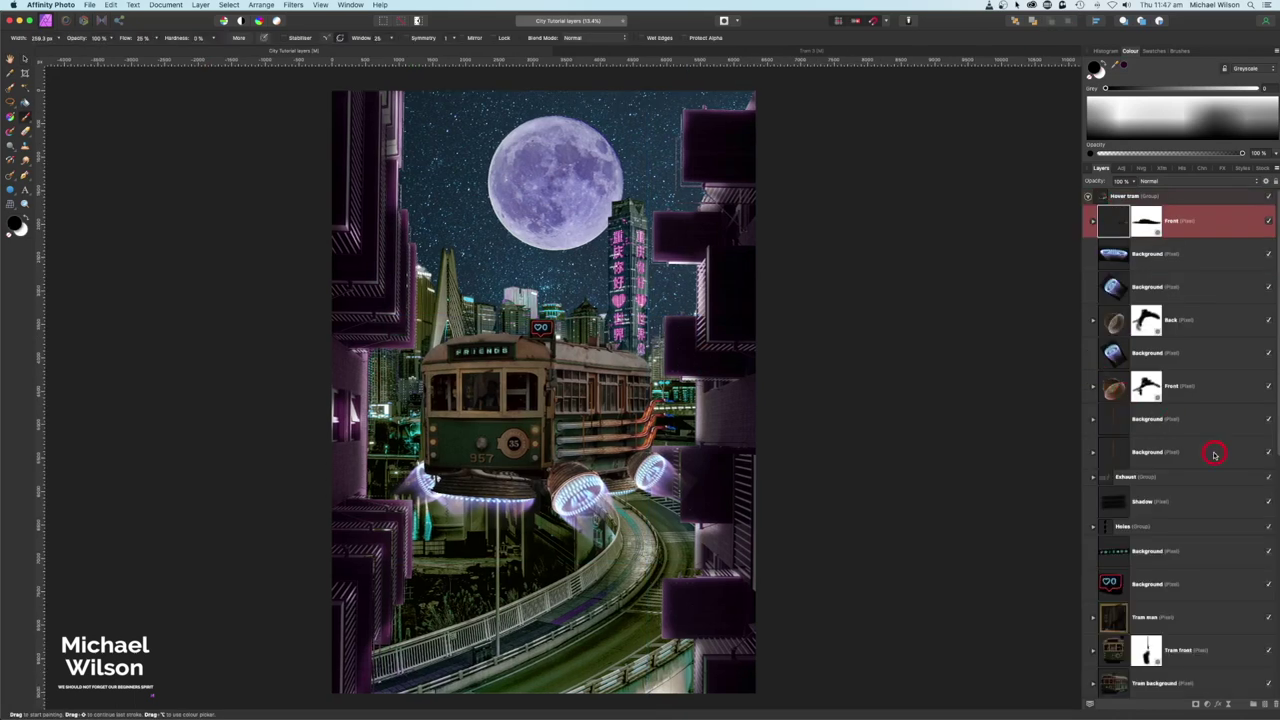
Darken the tram's front by lowering the Exposure adjustment inside the Tram front layer to about -5.7
scroll(1214, 455, "down", 5)
left_click(1102, 412)
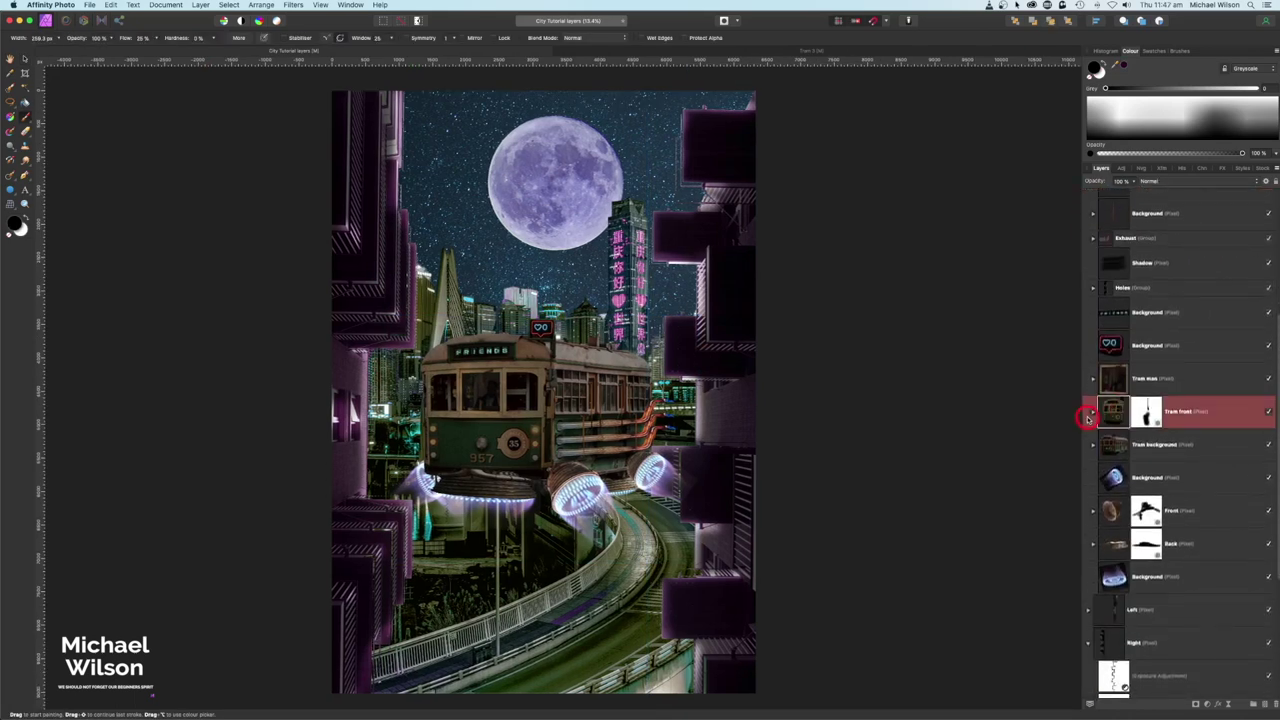
left_click(1092, 411)
double_click(1122, 510)
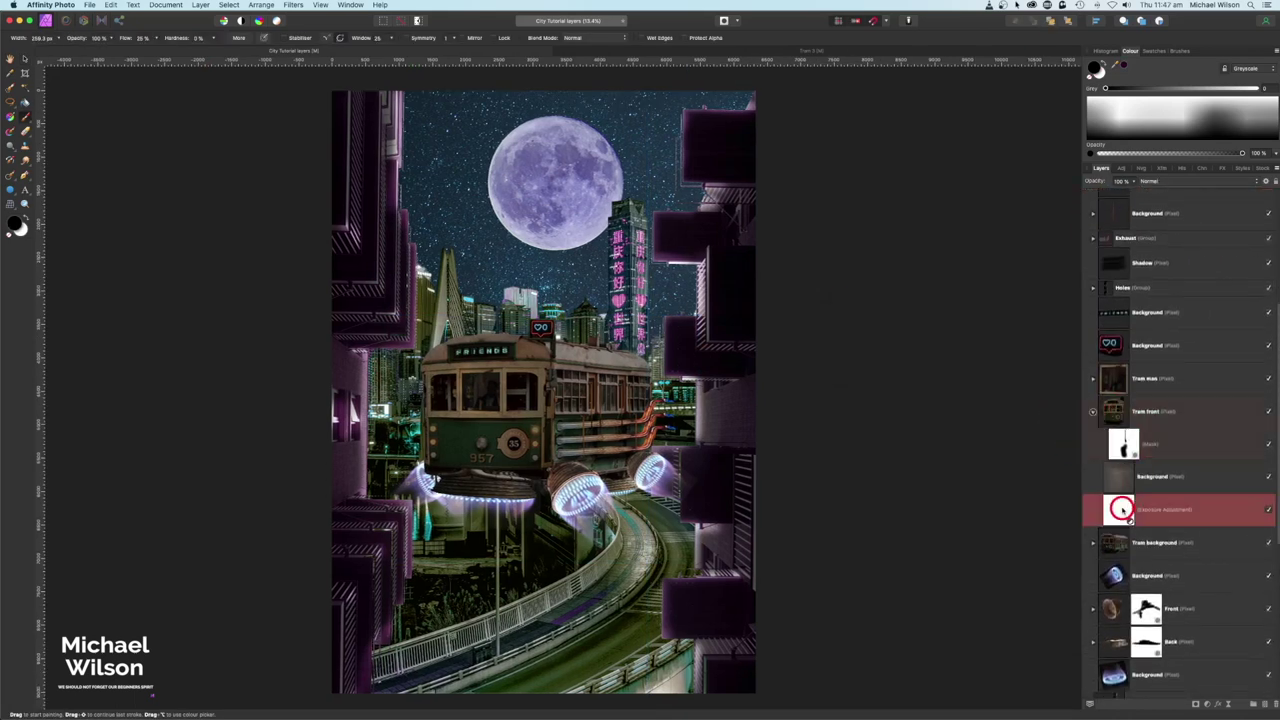
left_click_drag(890, 336, 870, 337)
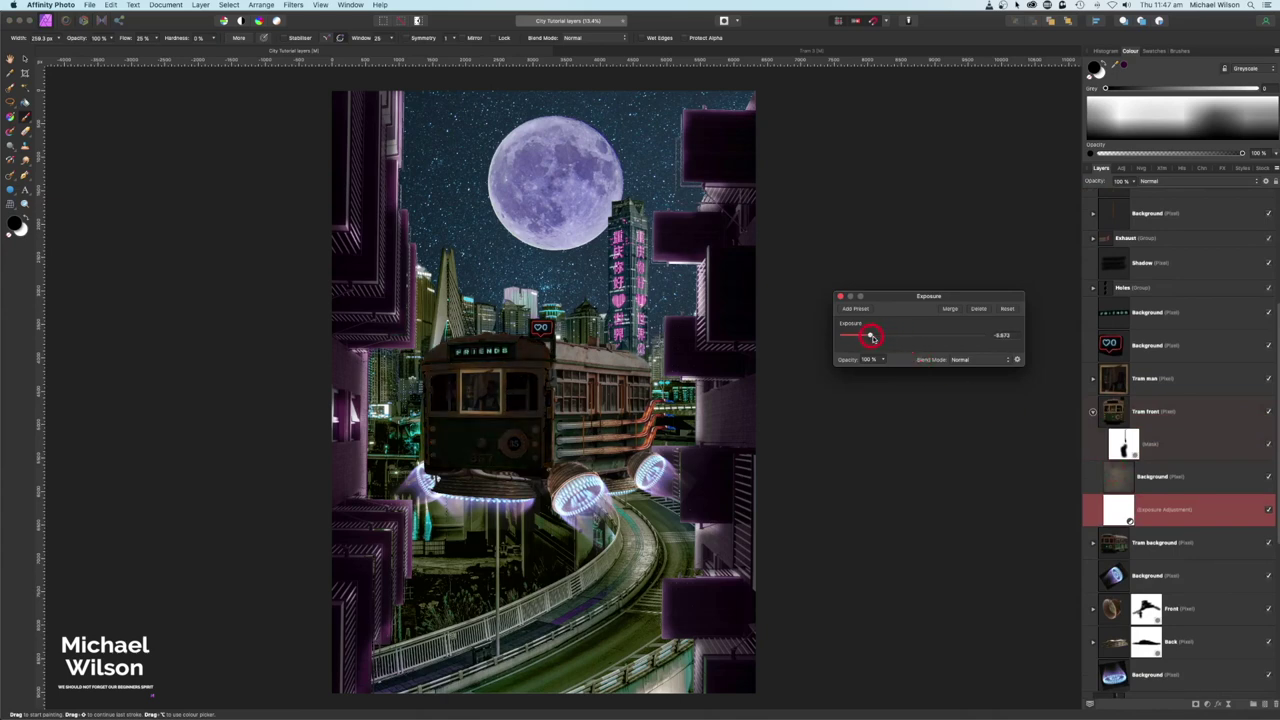
Darken the driver area by lowering the Exposure adjustment inside the Tram man layer to about -5.5
left_click(1092, 378)
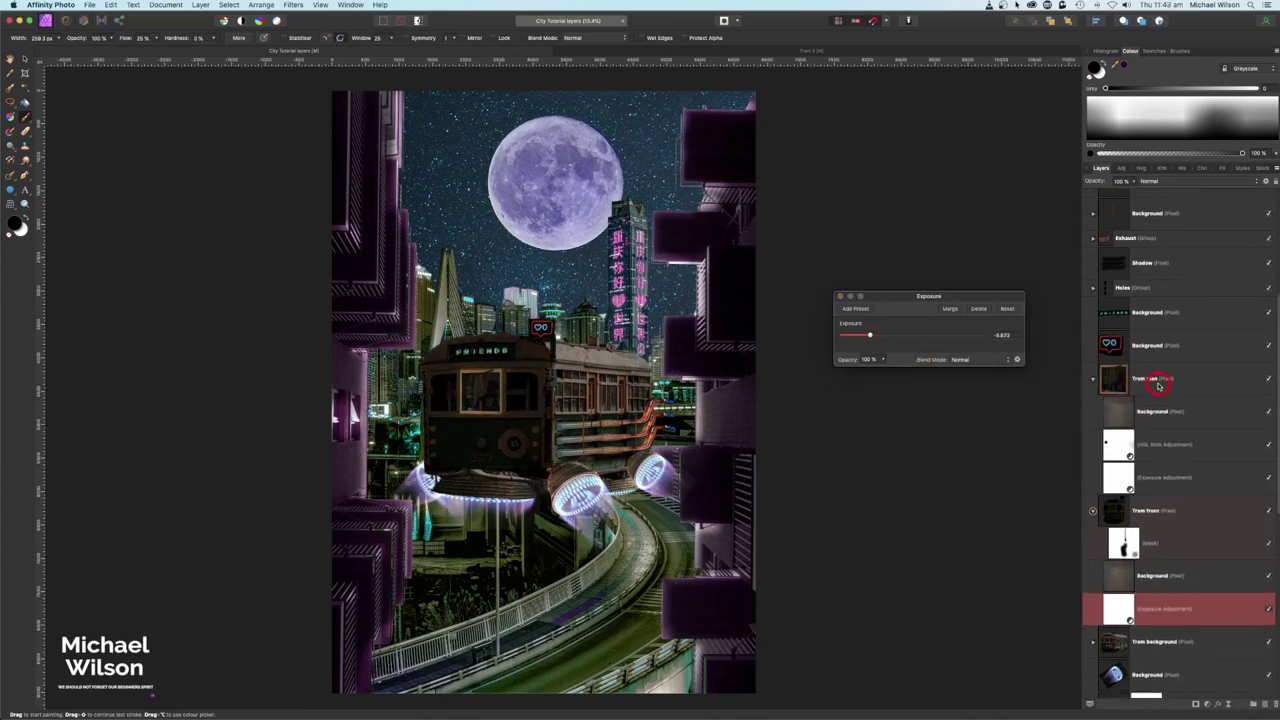
left_click(1158, 382)
double_click(1125, 477)
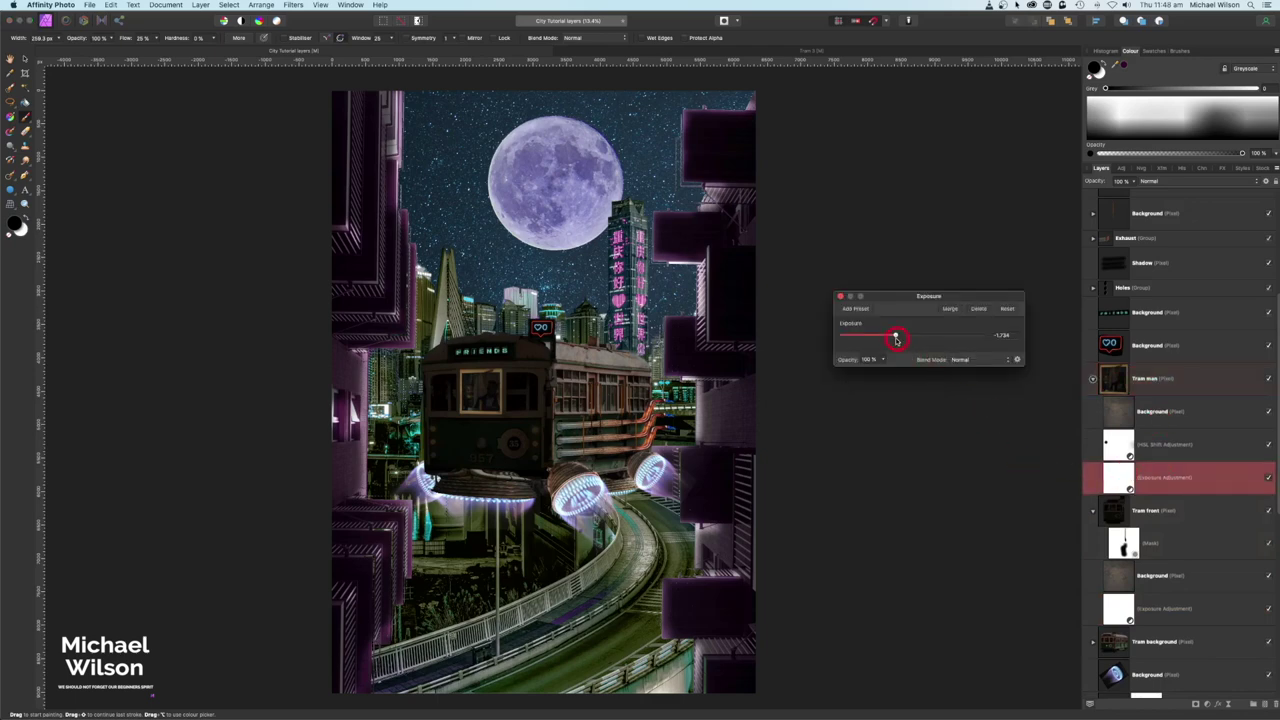
left_click_drag(894, 337, 870, 338)
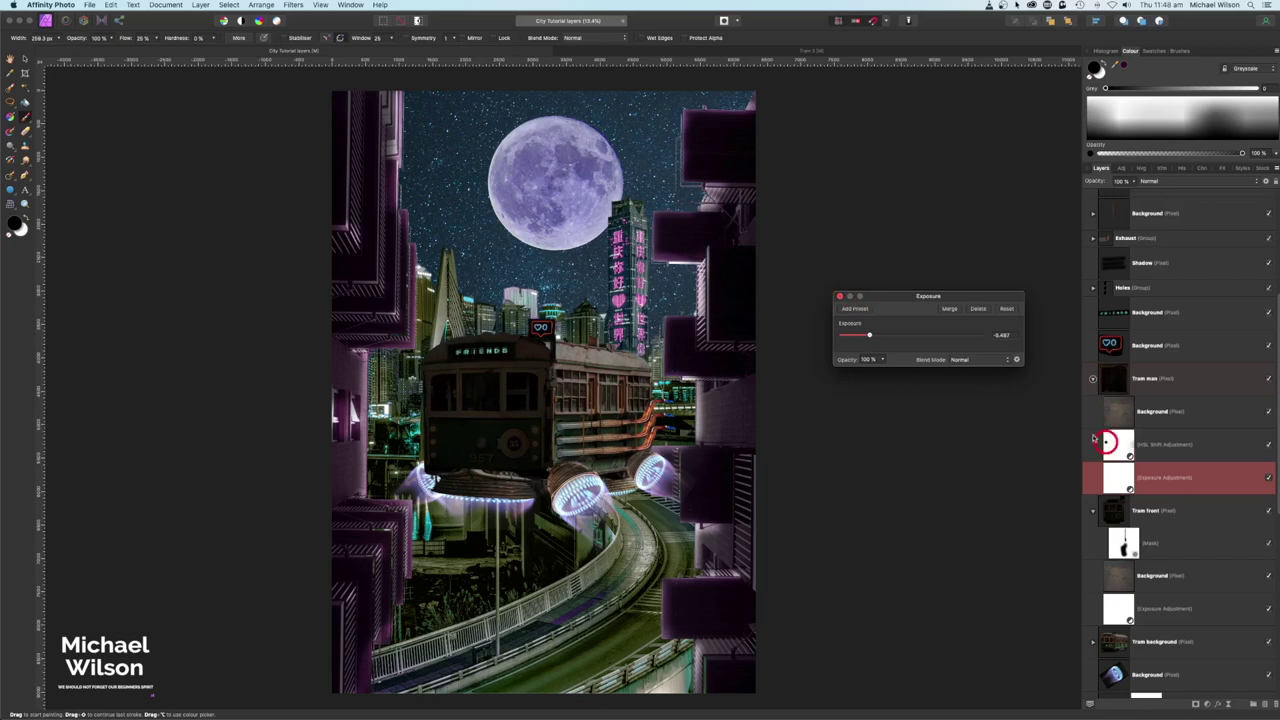
Darken the tram's side by lowering the Exposure adjustment inside the Tram background layer to about -5.1
scroll(1140, 500, "down", 5)
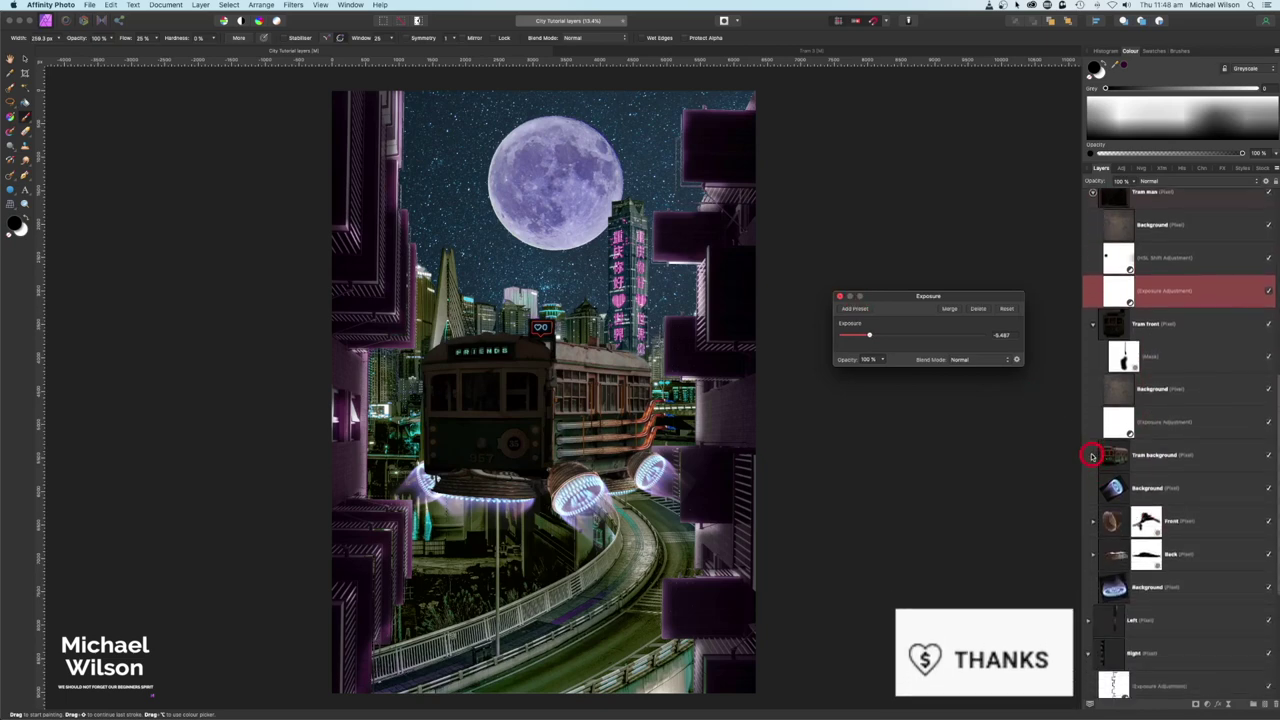
left_click(1094, 457)
left_click(1125, 512)
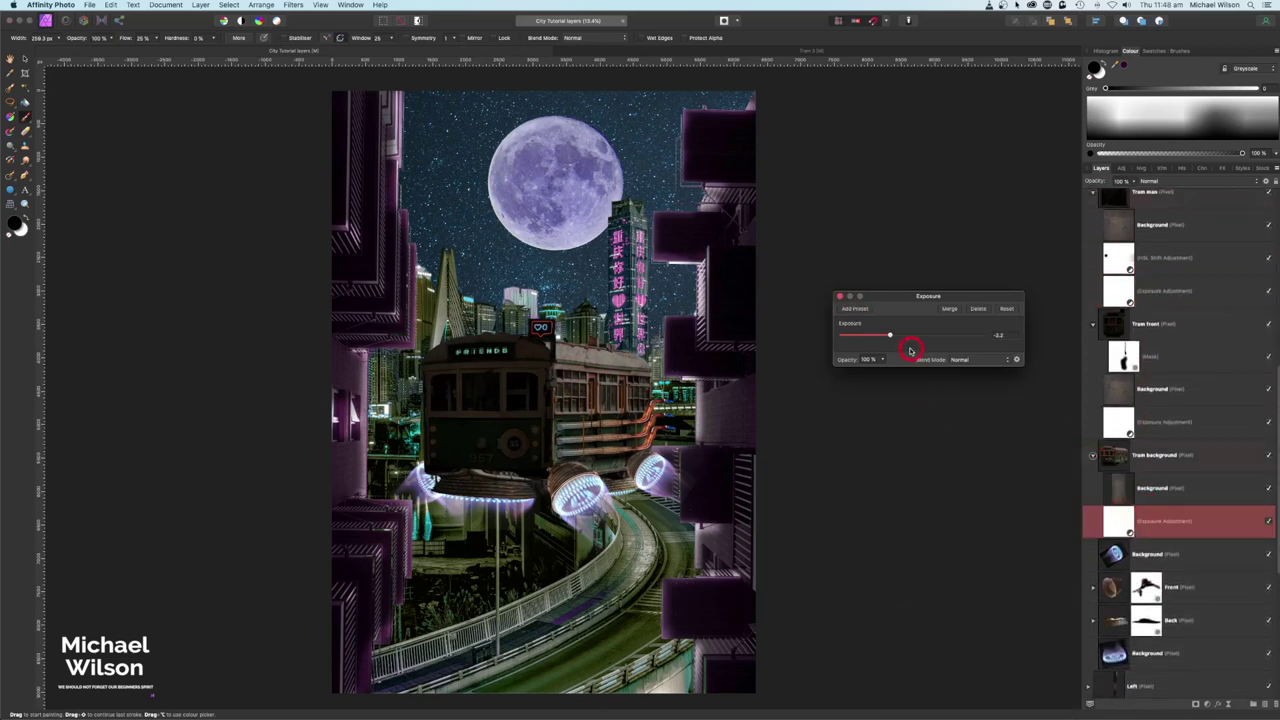
left_click_drag(889, 336, 869, 337)
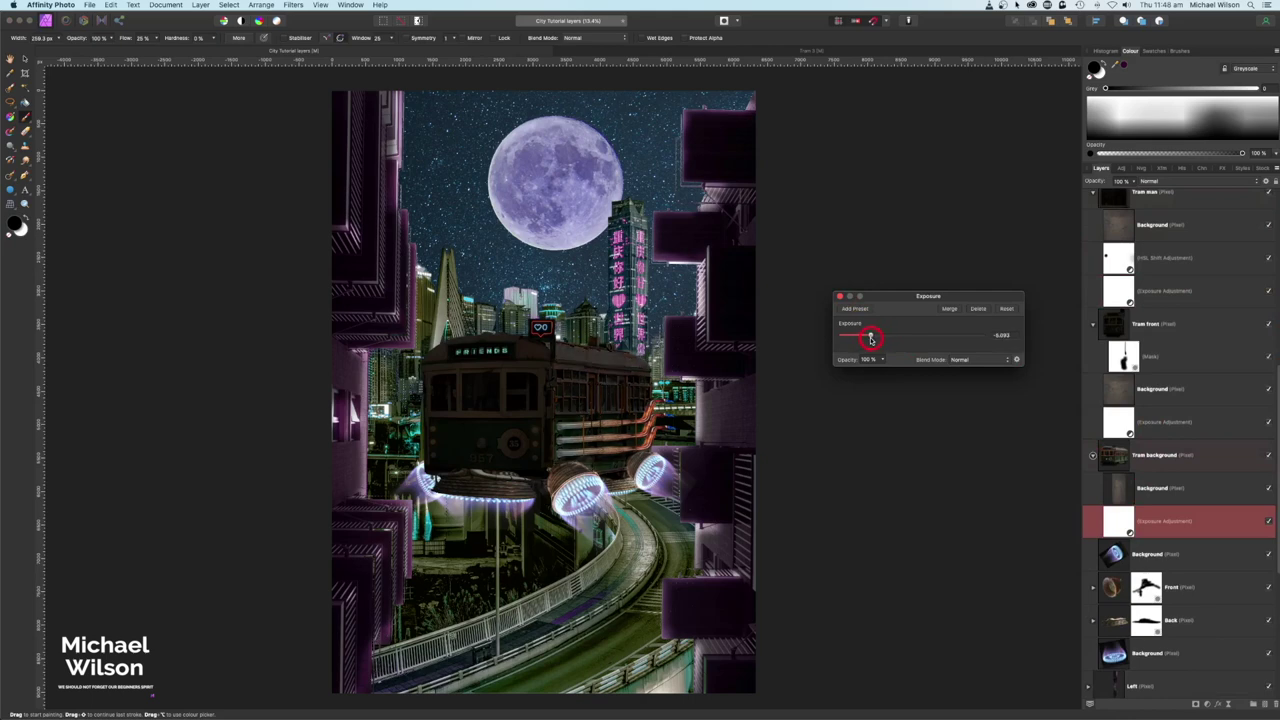
Paint black on the Tram background and Tram front exposure masks to bring back light along the tram's roof and outer edges
left_click(1124, 516)
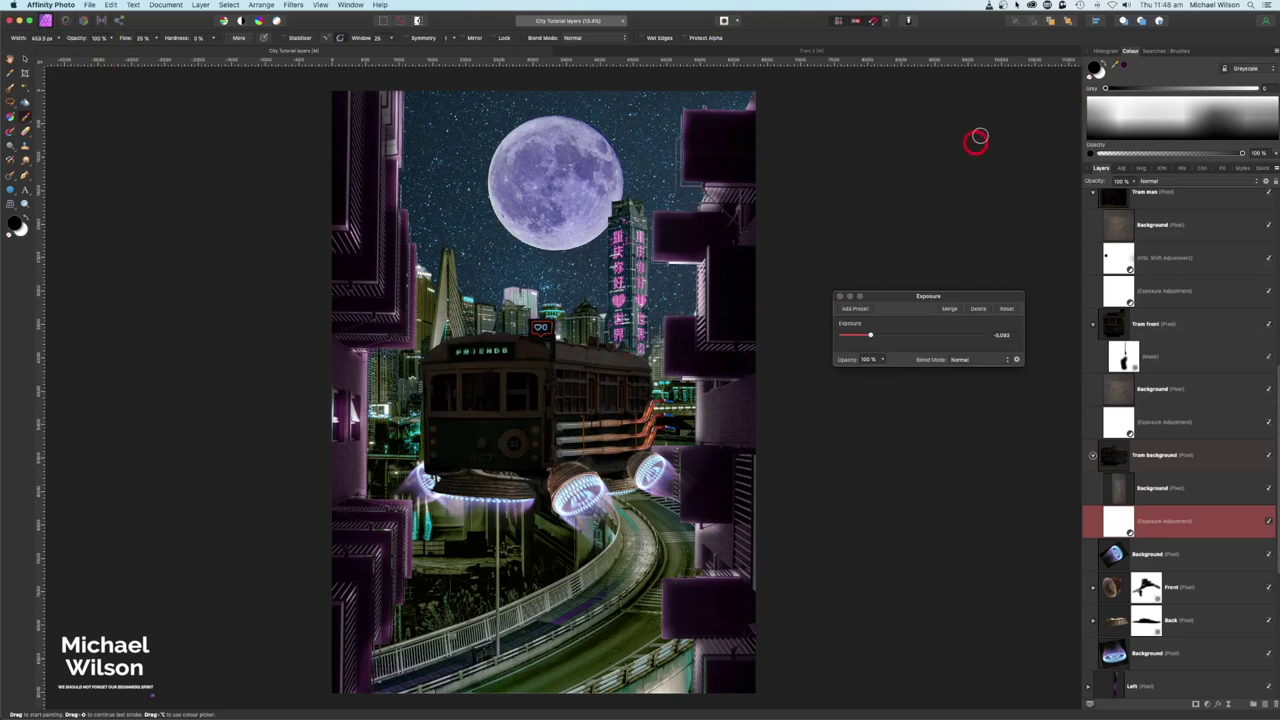
mouse_move(617, 338)
left_mouse_down()
mouse_move(559, 339)
mouse_move(647, 357)
mouse_move(673, 417)
mouse_move(656, 392)
mouse_move(653, 450)
mouse_move(604, 333)
mouse_move(560, 340)
mouse_move(666, 354)
left_mouse_up()
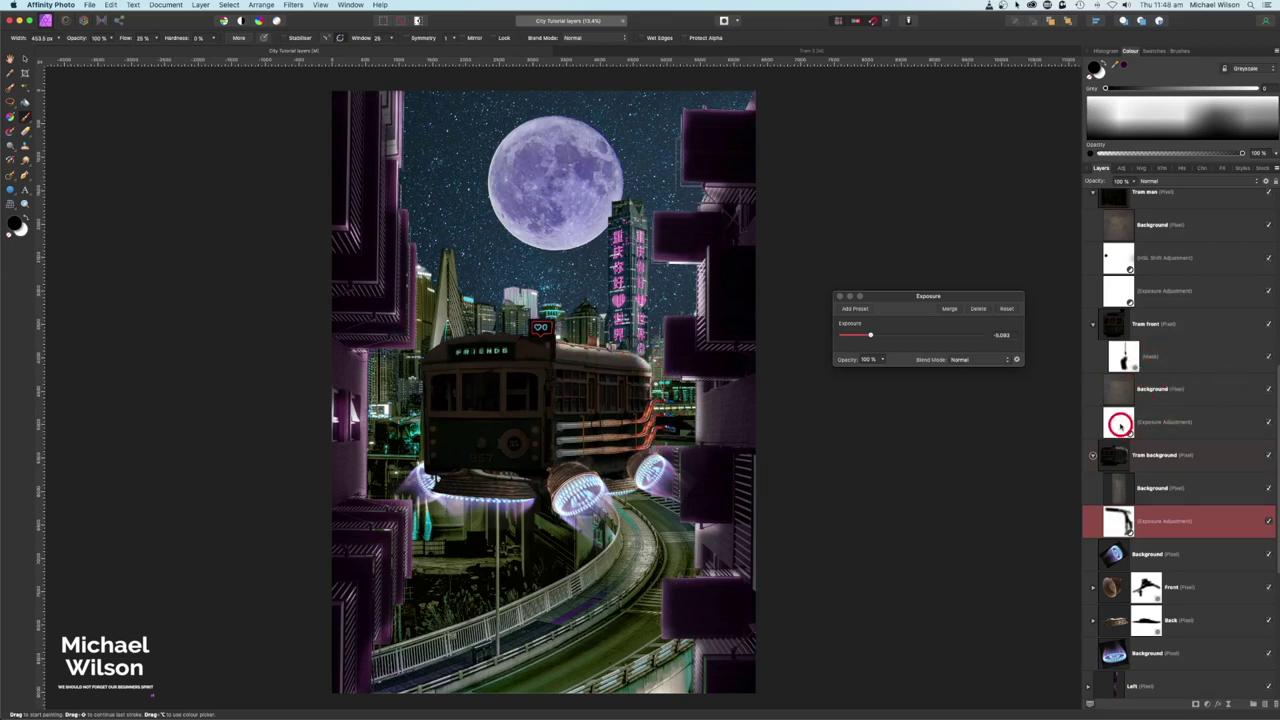
left_click(1120, 424)
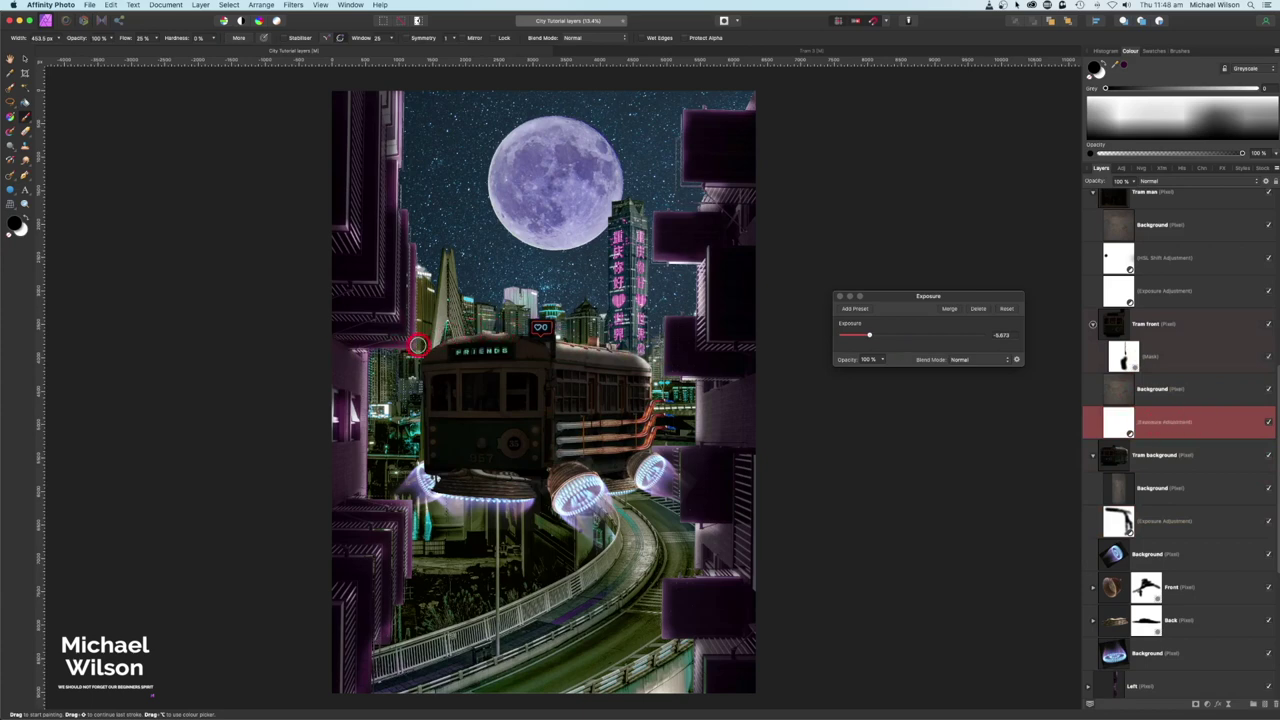
mouse_move(418, 345)
left_mouse_down()
mouse_move(456, 332)
mouse_move(531, 331)
left_mouse_up()
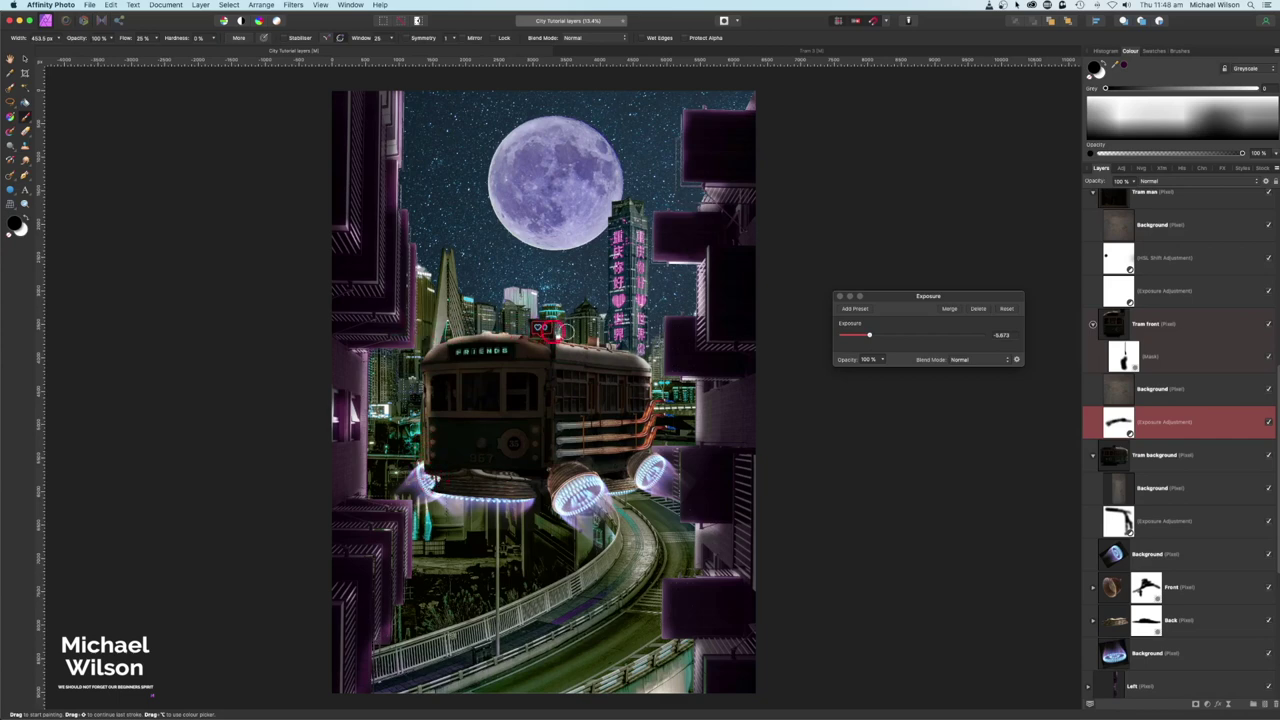
left_click_drag(558, 331, 659, 368)
Reduce the brush flow to 8%, enlarge the brush, and paint the Tram front exposure mask to softly relight the lower front panel
left_click_drag(119, 40, 116, 40)
key("bracketright")
key("bracketright")
key("bracketright")
key("bracketright")
key("bracketright")
key("bracketright")
key("bracketright")
key("bracketright")
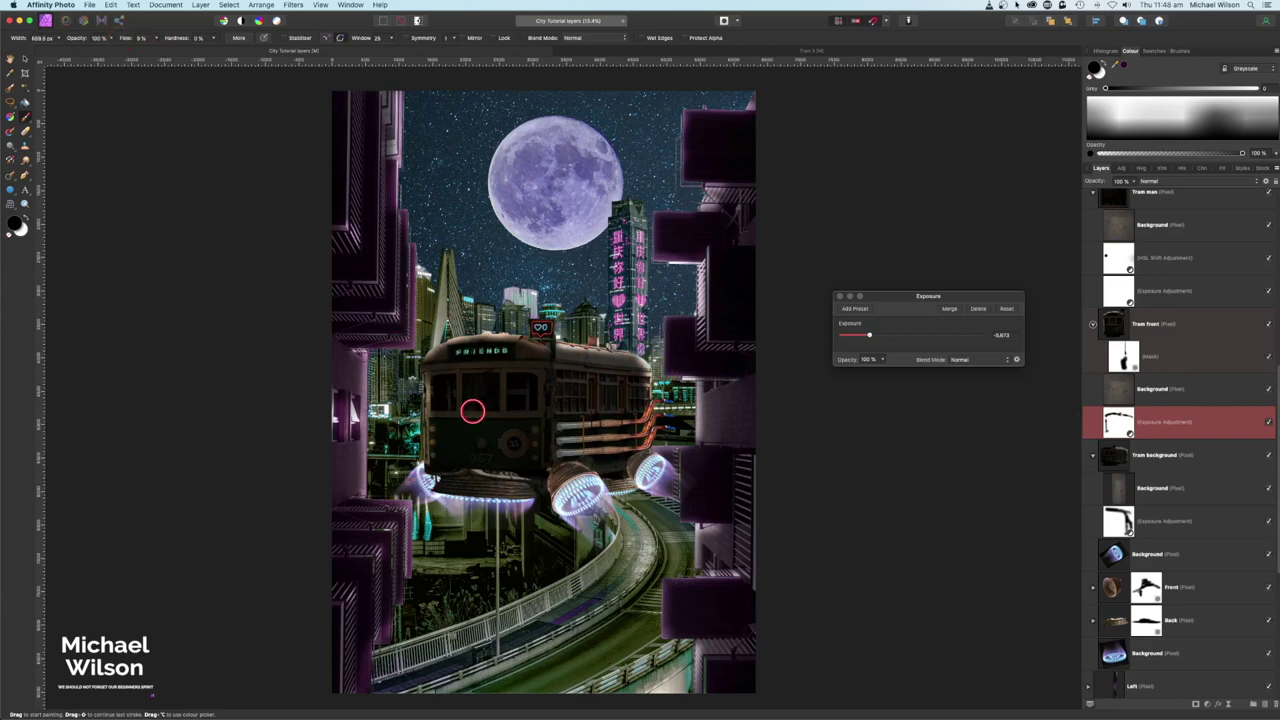
mouse_move(472, 411)
left_mouse_down()
mouse_move(468, 442)
mouse_move(460, 395)
mouse_move(509, 402)
mouse_move(512, 434)
mouse_move(500, 448)
mouse_move(458, 435)
left_mouse_up()
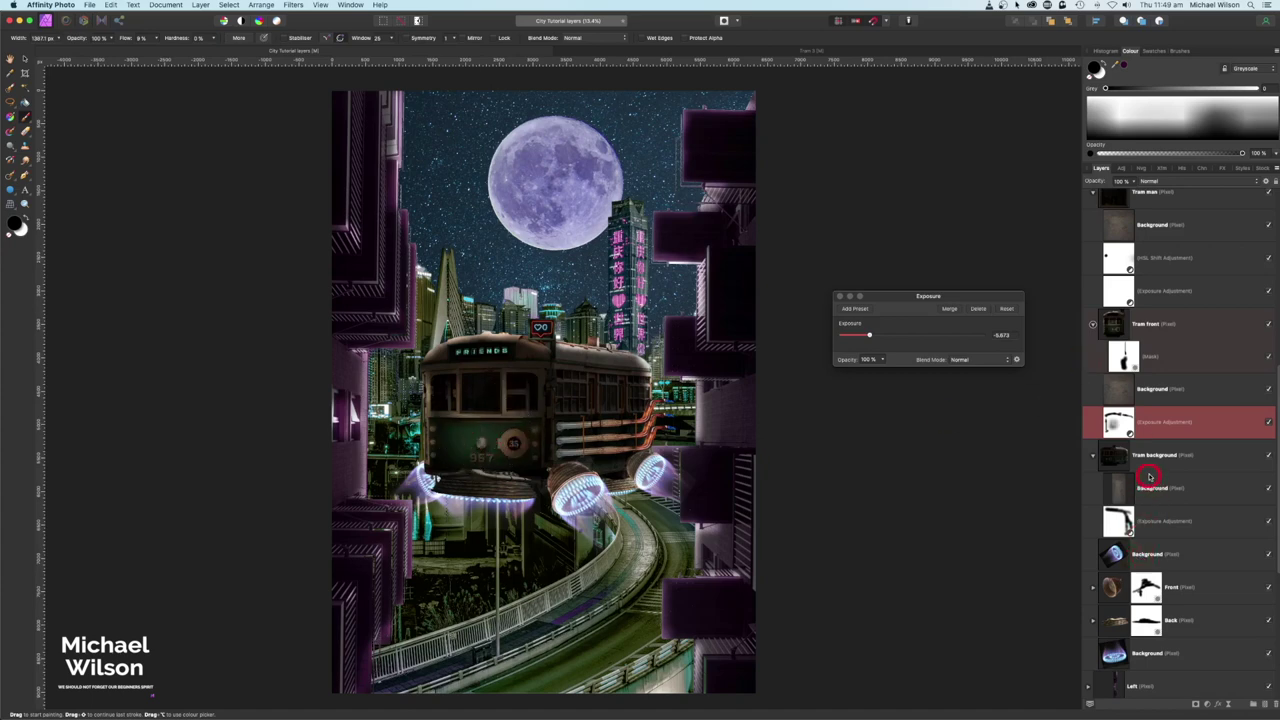
Softly relight the tram's side and front windows on the Tram background and Tram front exposure masks, and collapse both layers
left_click(1151, 530)
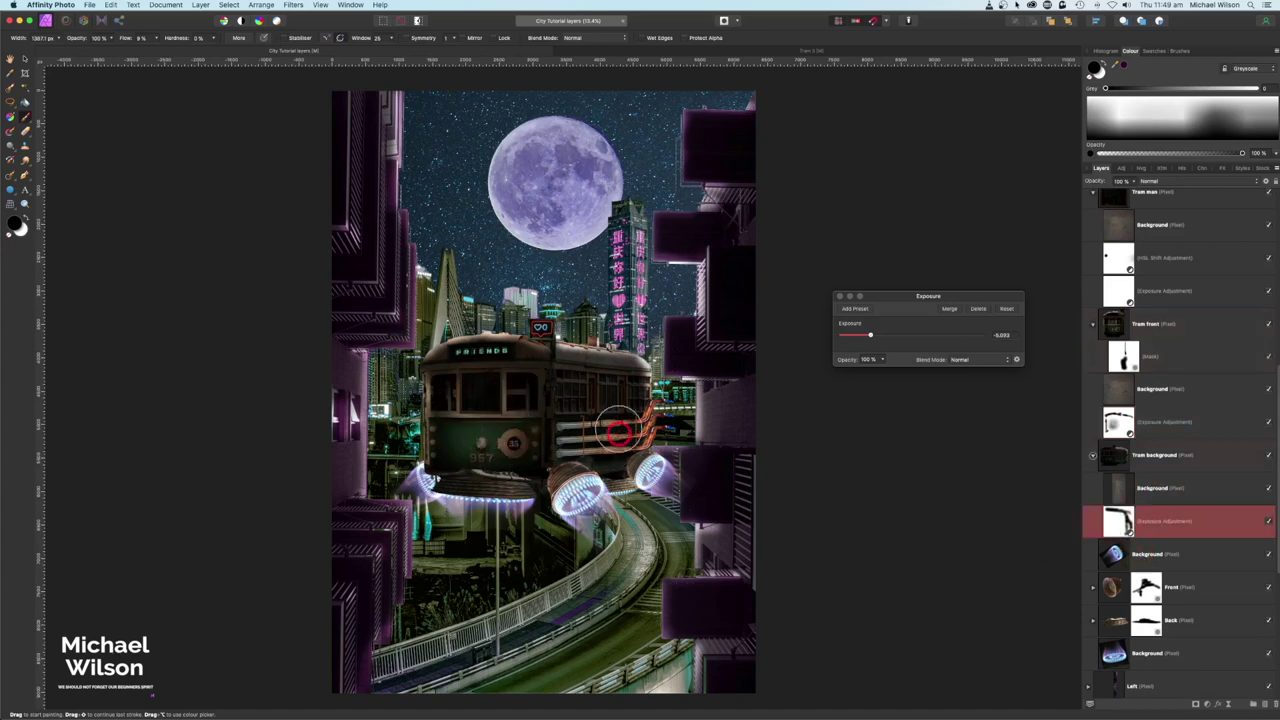
mouse_move(594, 388)
left_mouse_down()
mouse_move(630, 389)
mouse_move(621, 434)
mouse_move(595, 453)
mouse_move(548, 404)
left_mouse_up()
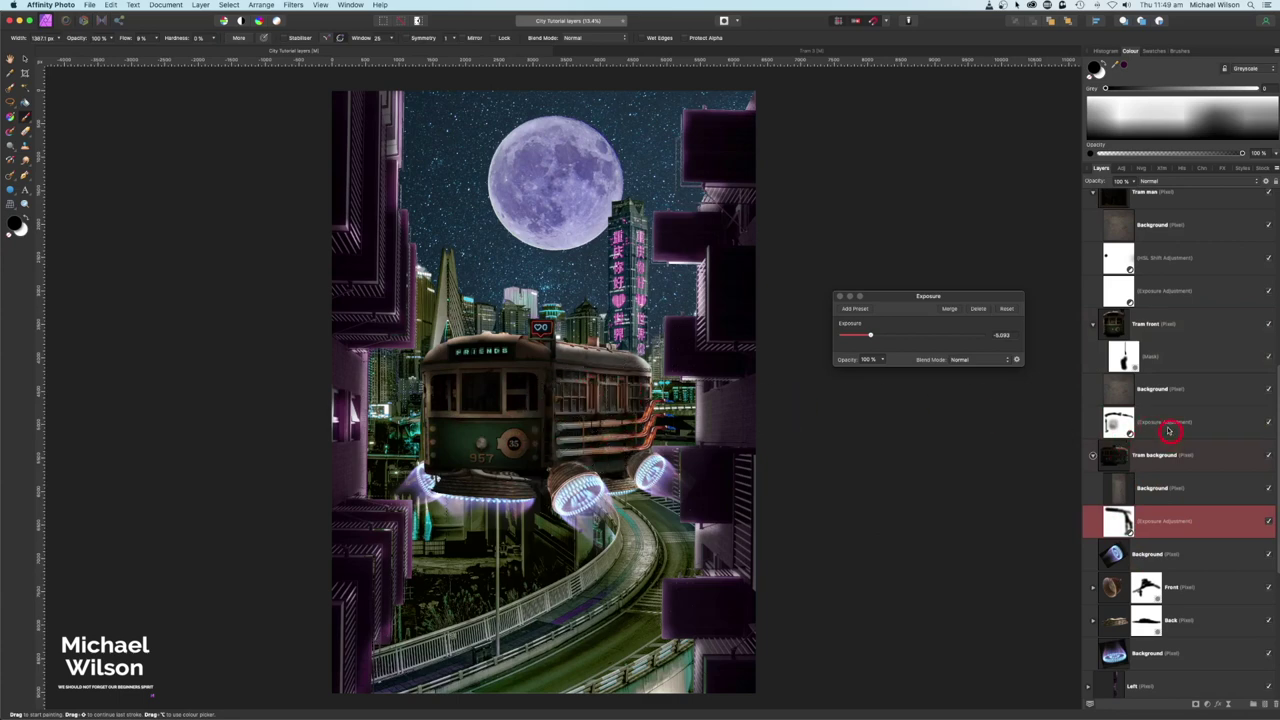
left_click(1150, 358)
left_click(1160, 421)
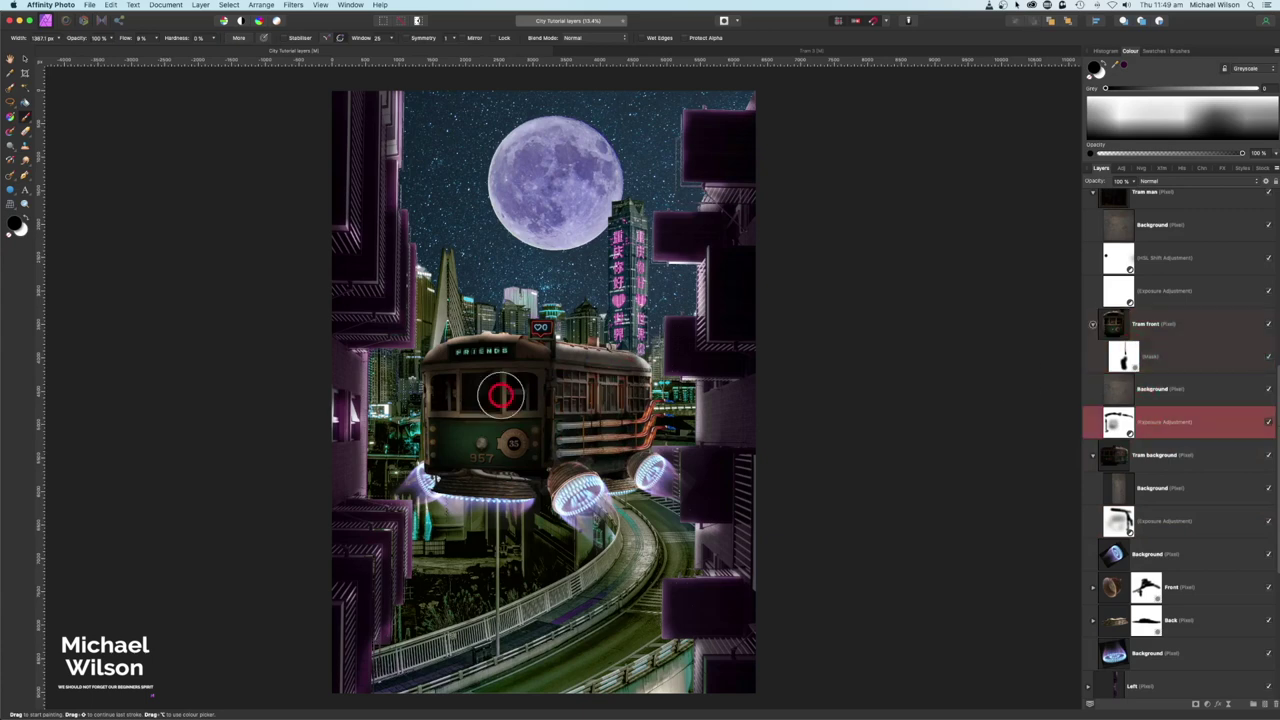
left_click(1093, 455)
left_click(1094, 327)
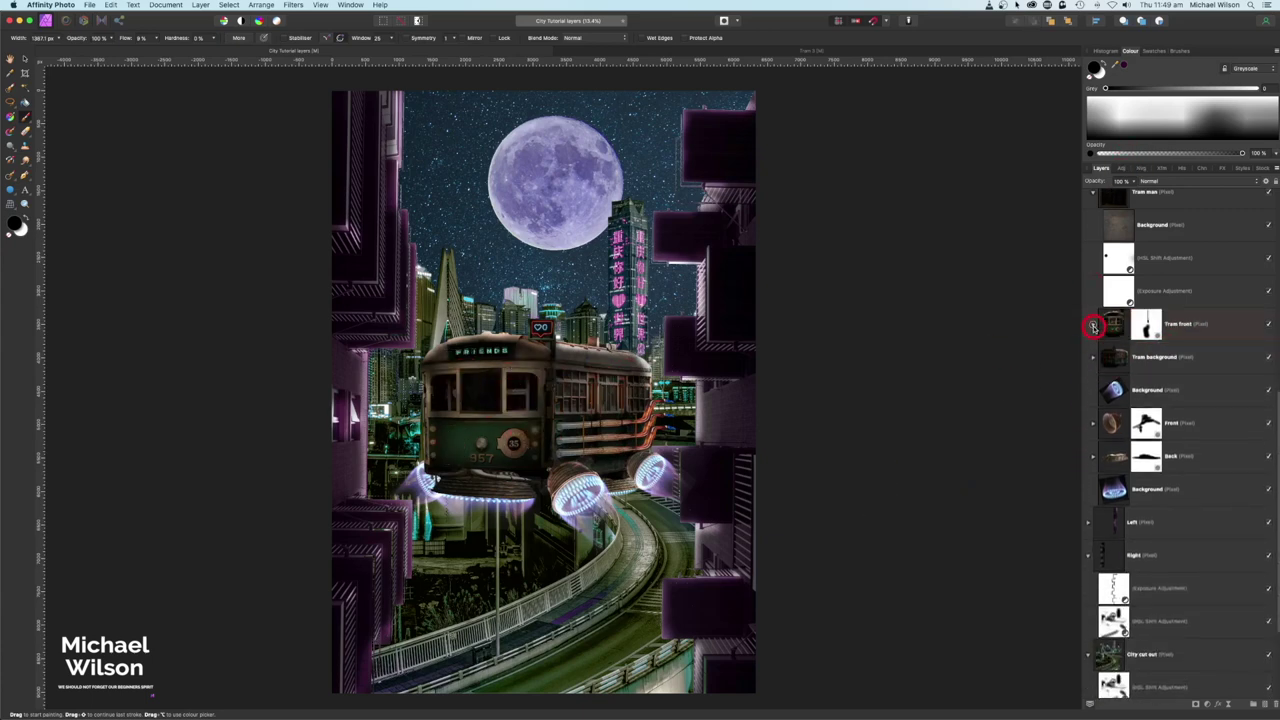
Add a new pixel layer above the Hover tram group, flood fill it with black and set its blend mode to Add
scroll(1094, 327, "up", 10)
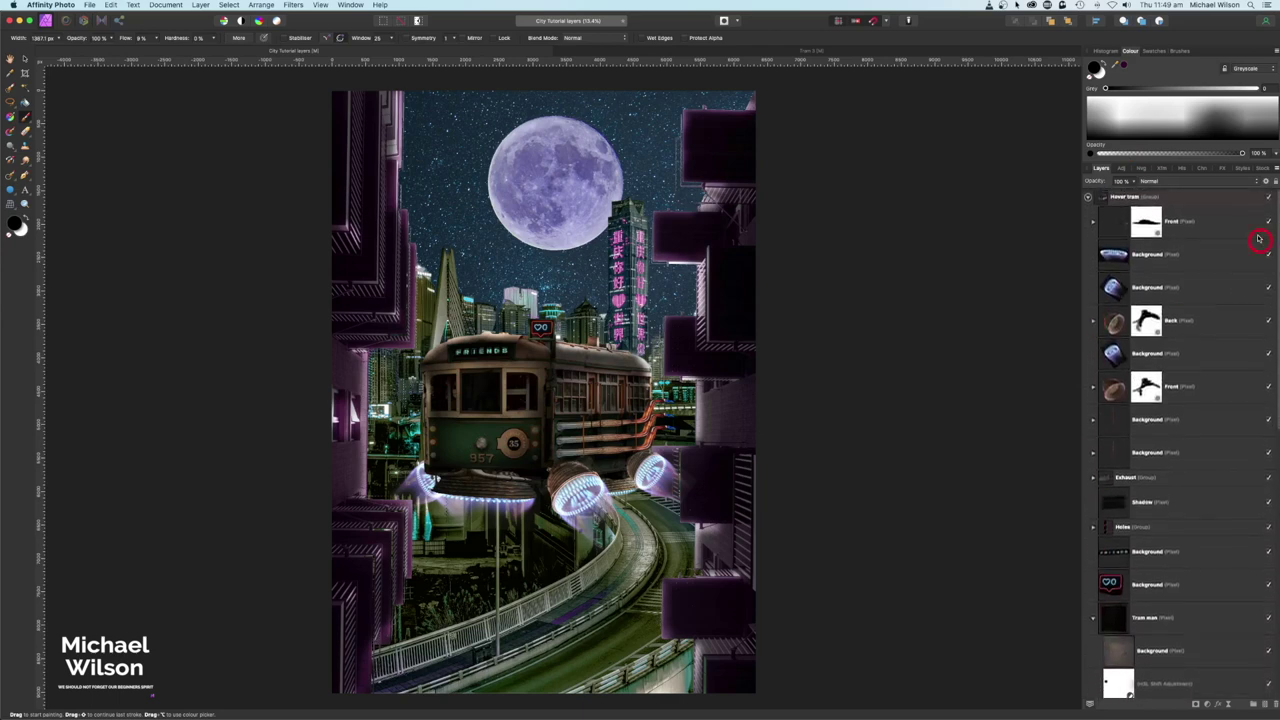
left_click(1205, 200)
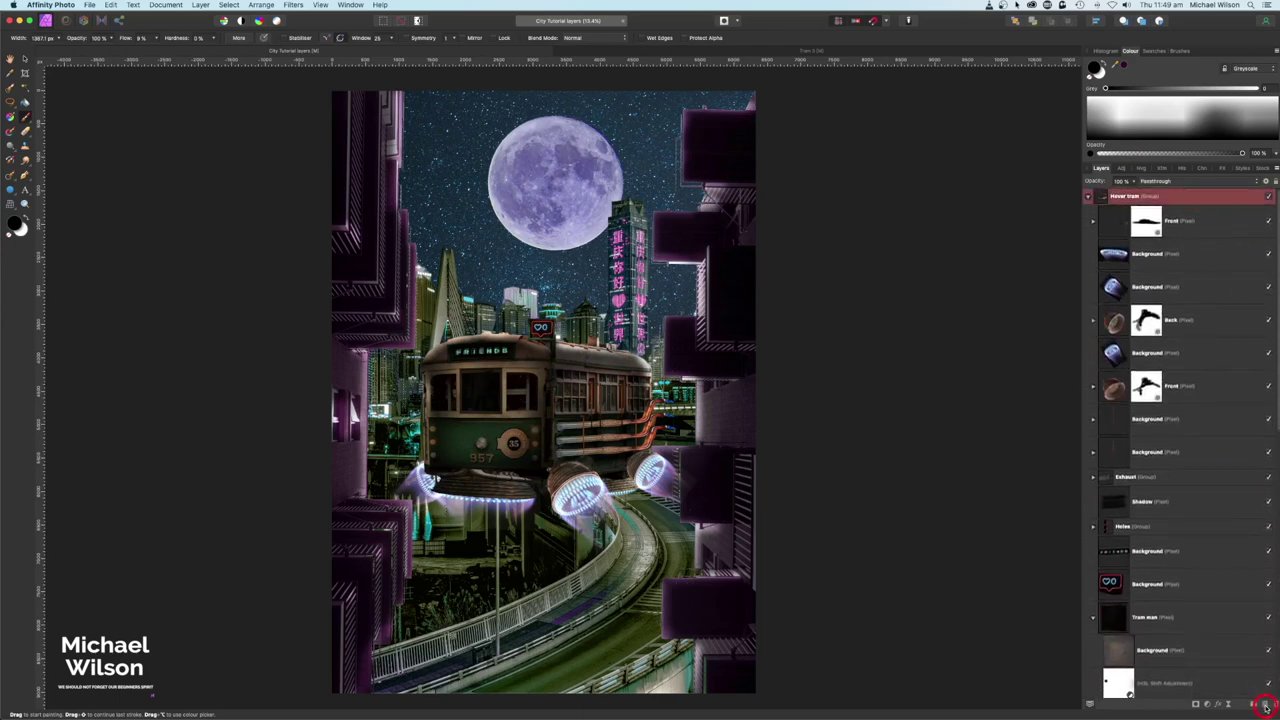
left_click(1265, 706)
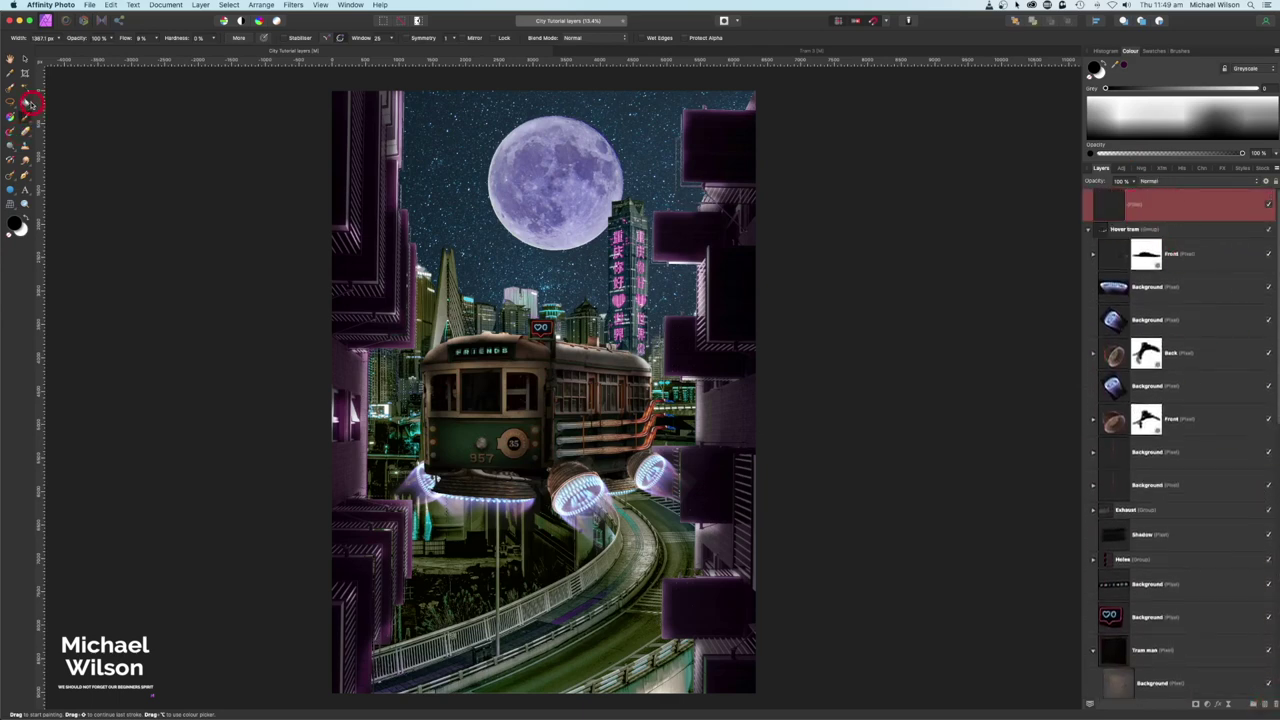
left_click(25, 101)
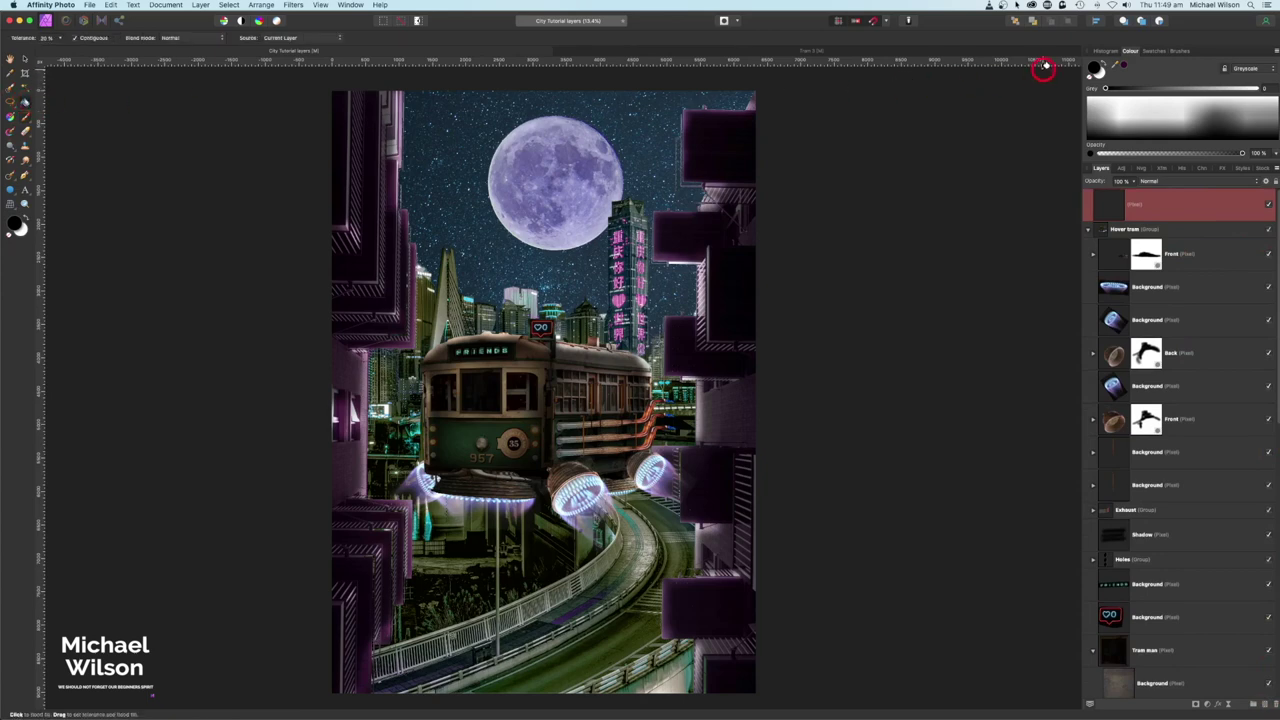
left_click(650, 296)
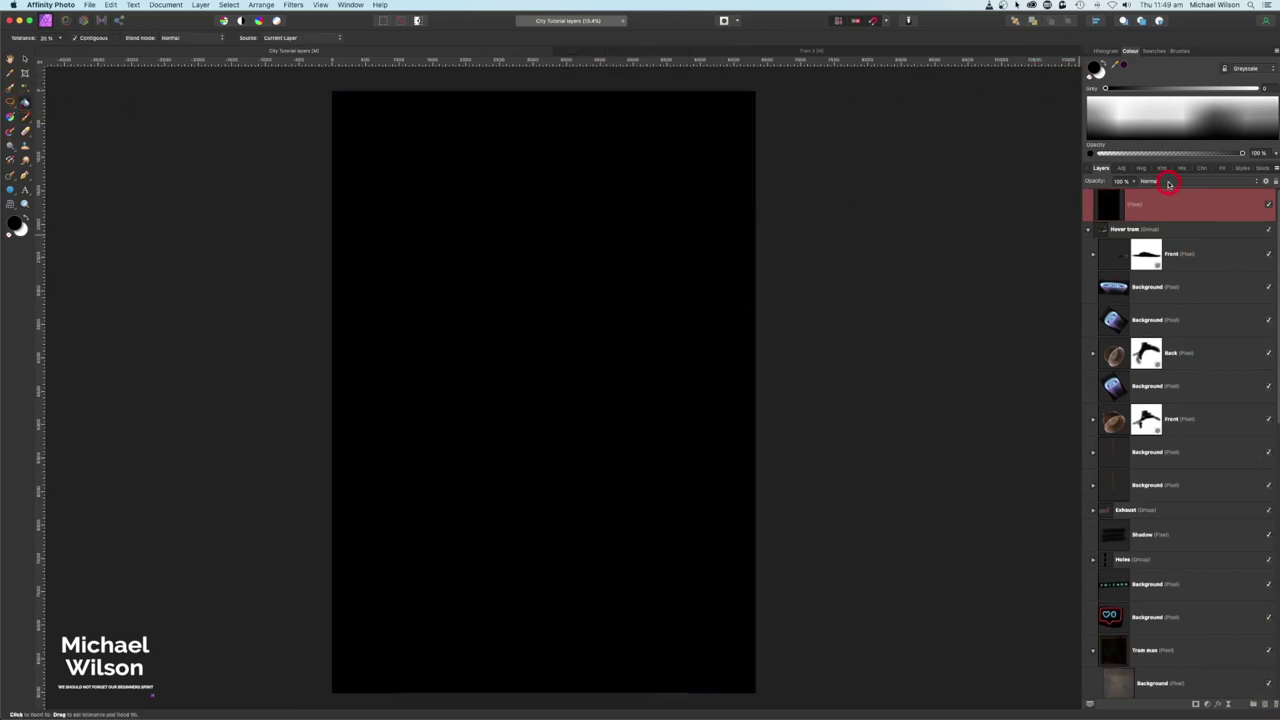
left_click(1168, 183)
left_click(1158, 260)
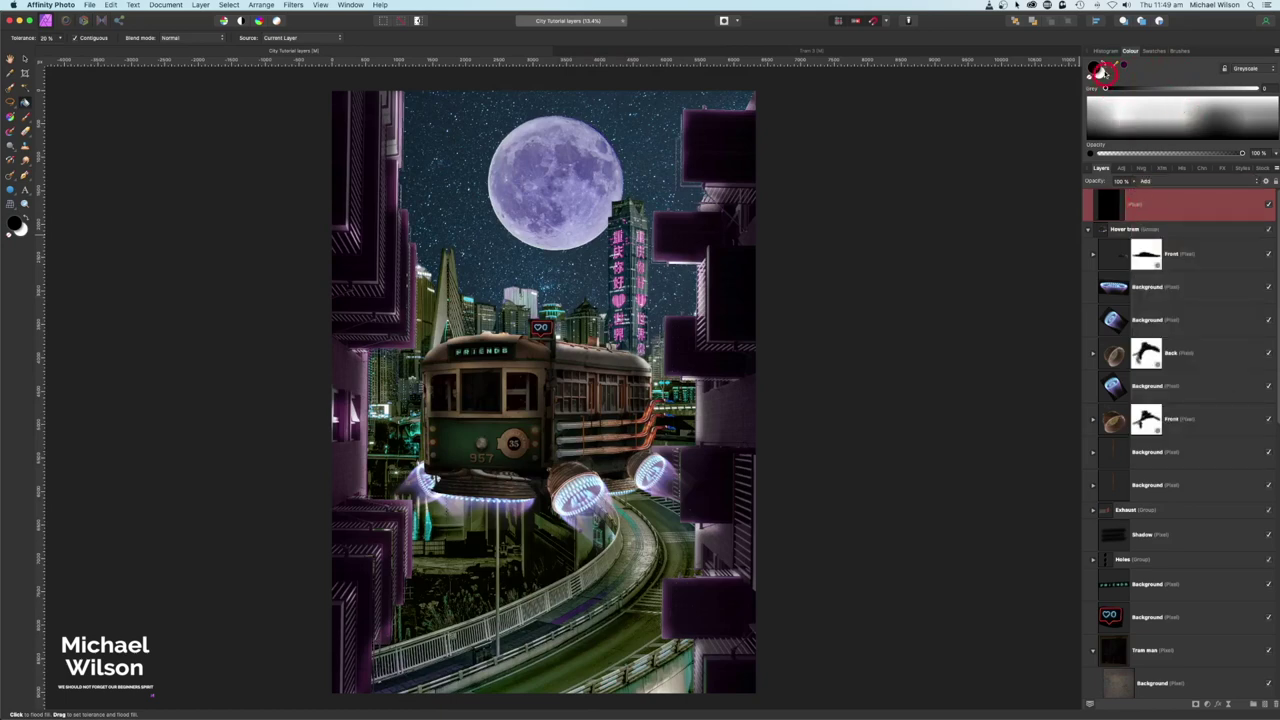
Sample the green of the tram's FRIENDS sign and change the foreground colour to a bright, vivid green
left_click_drag(1115, 65, 481, 350)
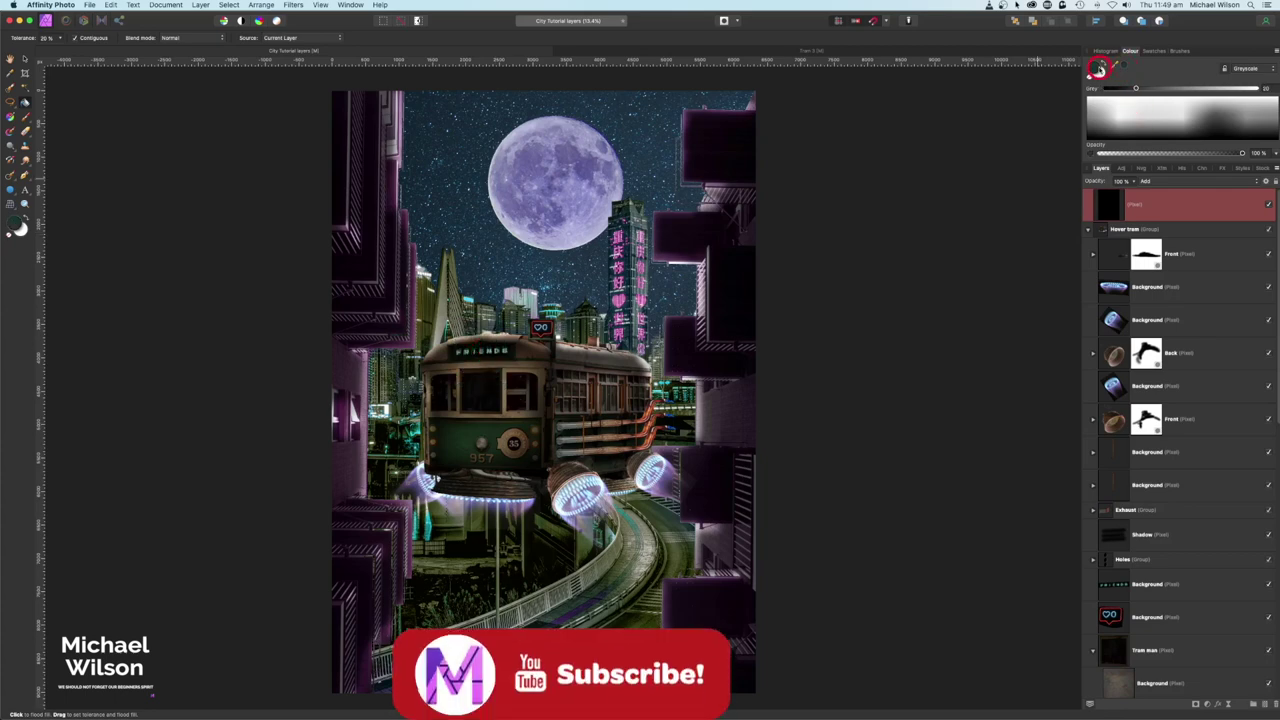
left_click(1098, 69)
double_click(1096, 69)
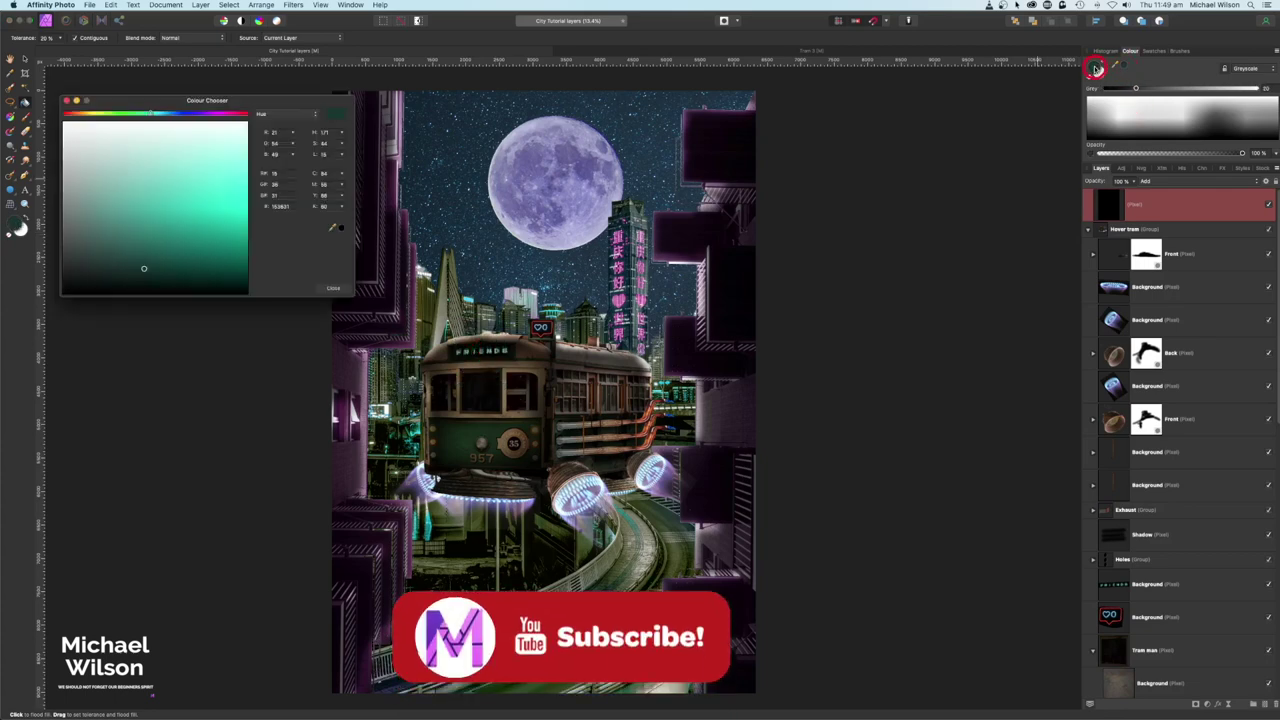
left_click(145, 113)
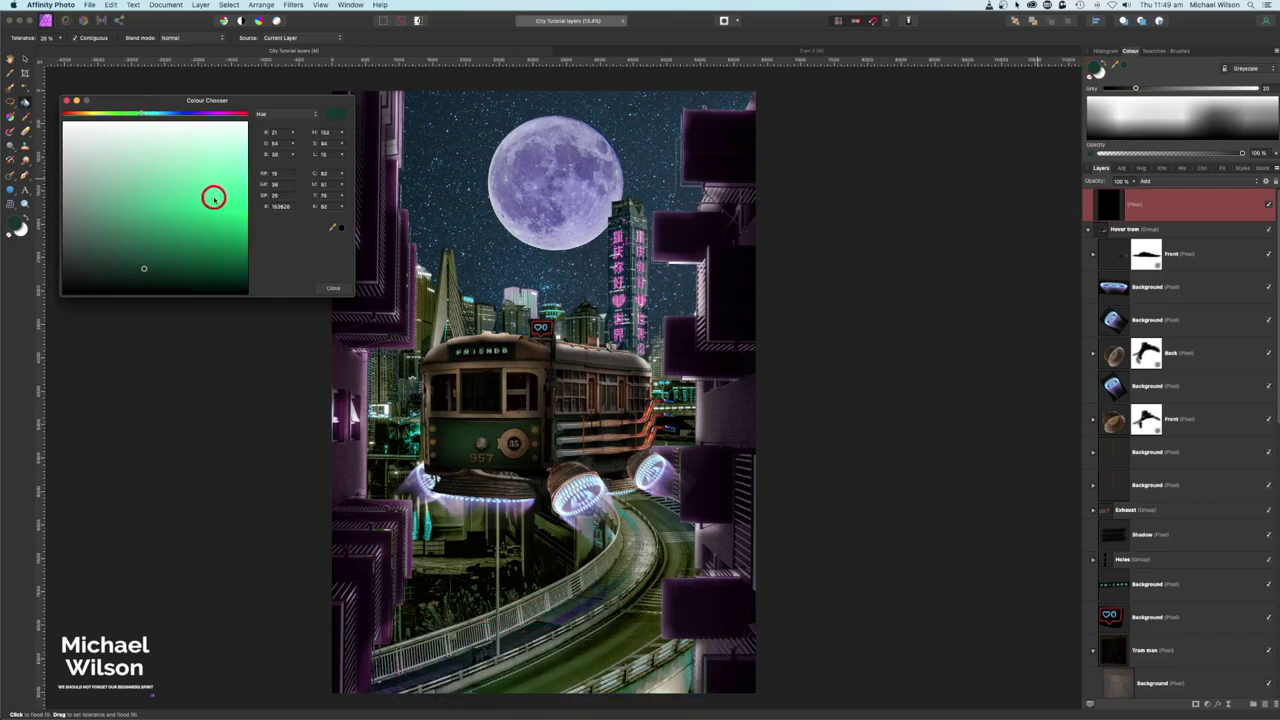
left_click(236, 206)
left_click(67, 101)
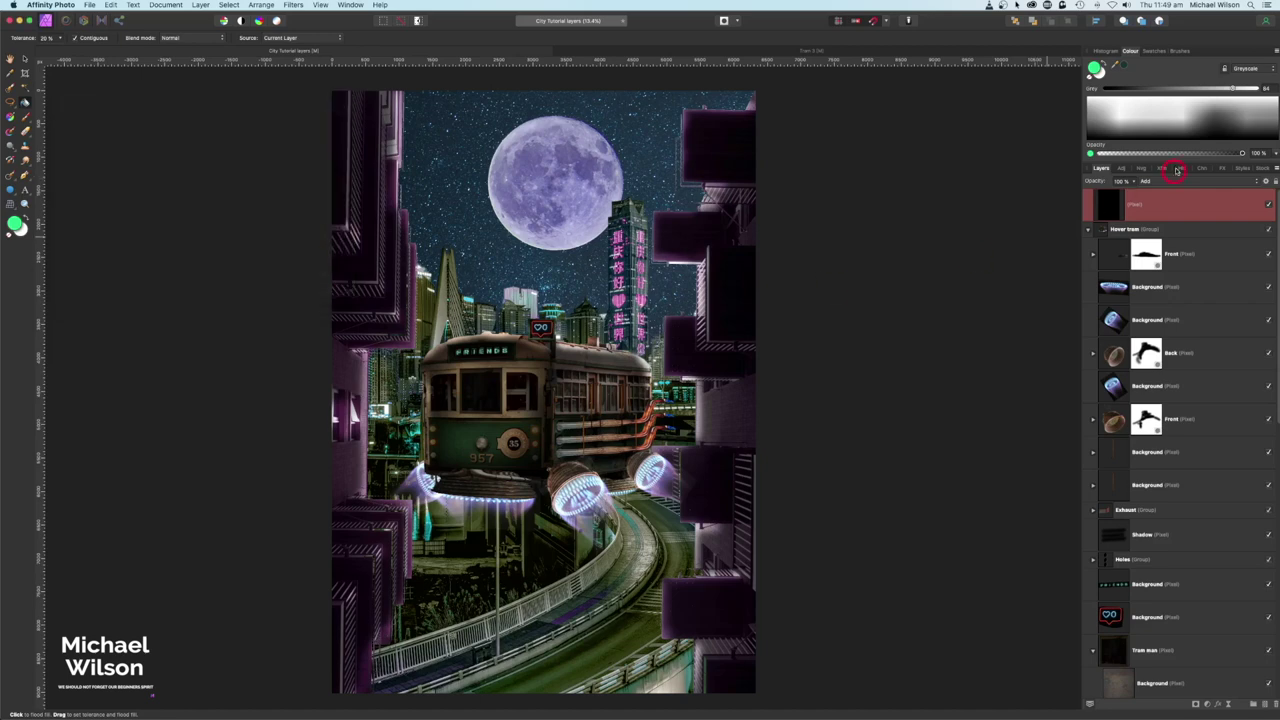
Paint a soft green glow around the FRIENDS sign on the Add layer with a large brush at 19% flow
left_click(24, 120)
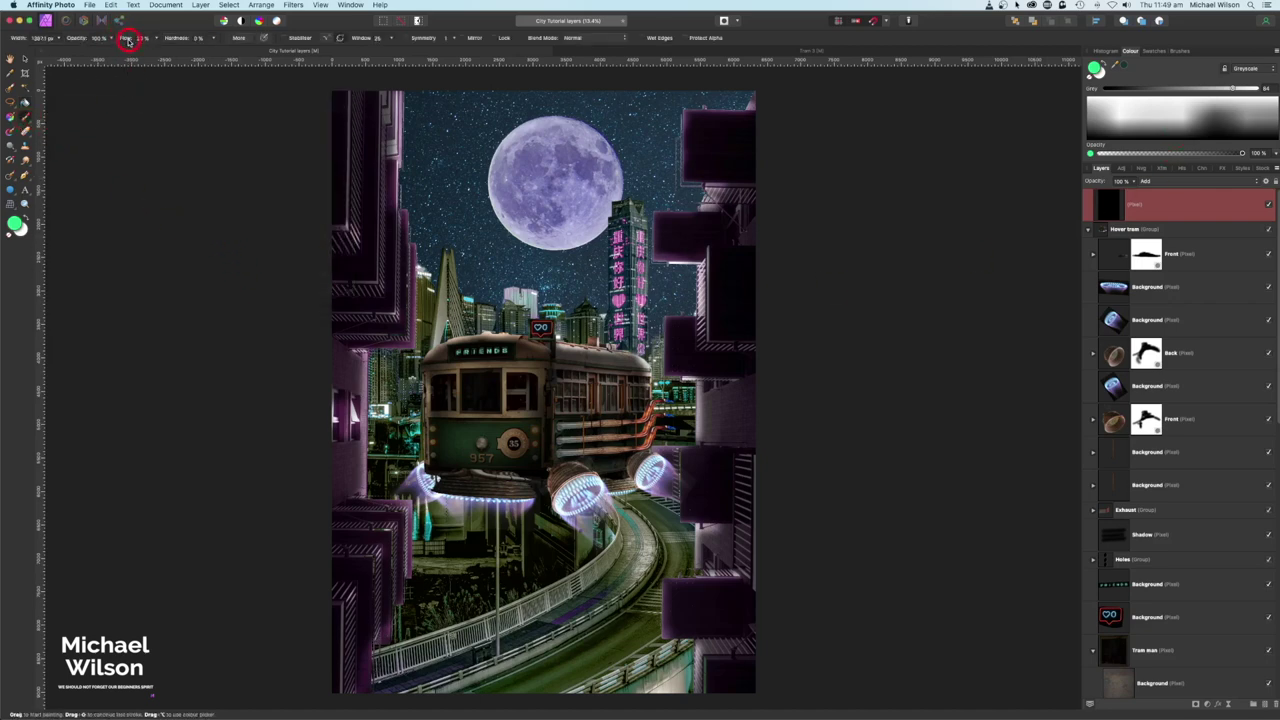
left_click(487, 350)
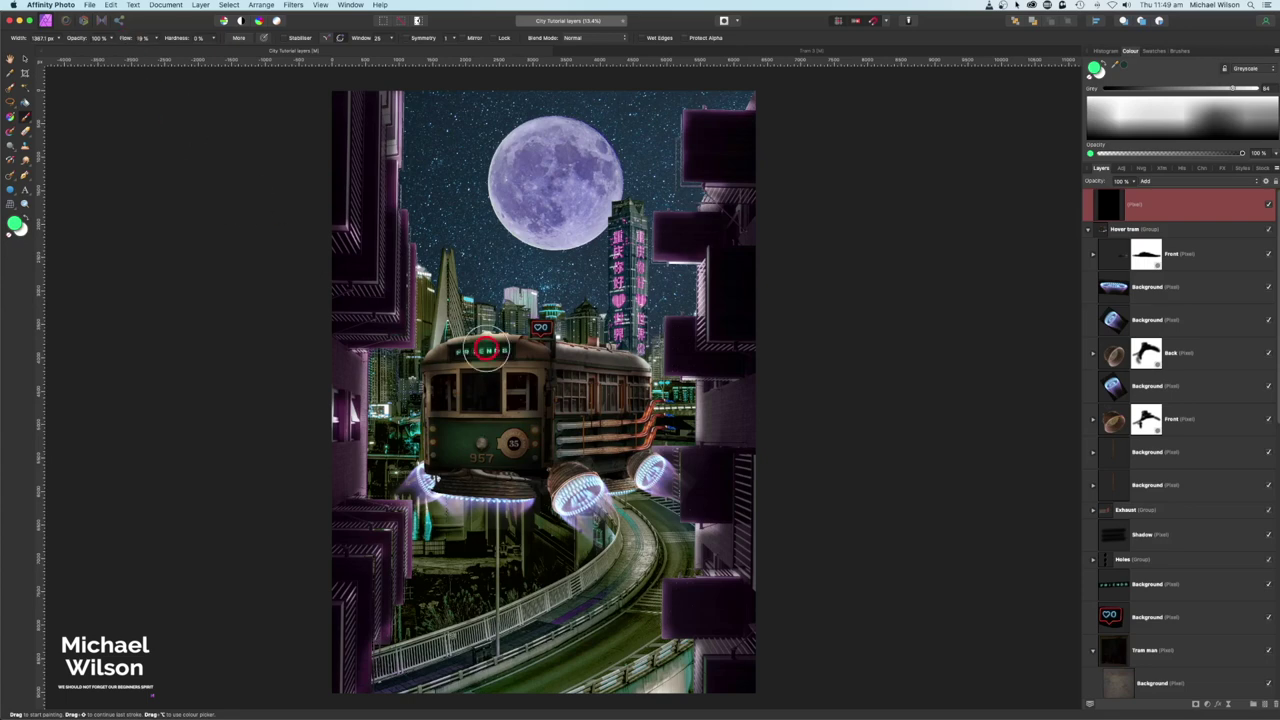
key("]")
key("]")
key("]")
key("]")
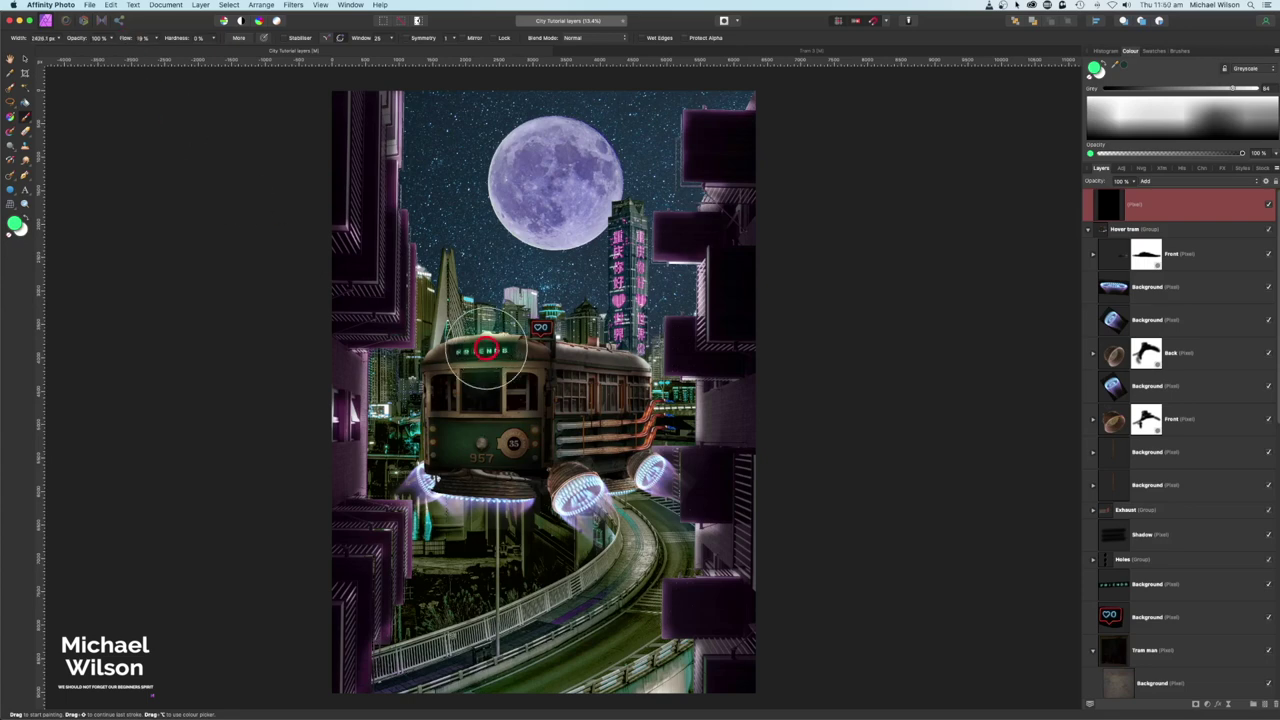
scroll(487, 349, "right", 1)
left_click_drag(474, 359, 476, 357)
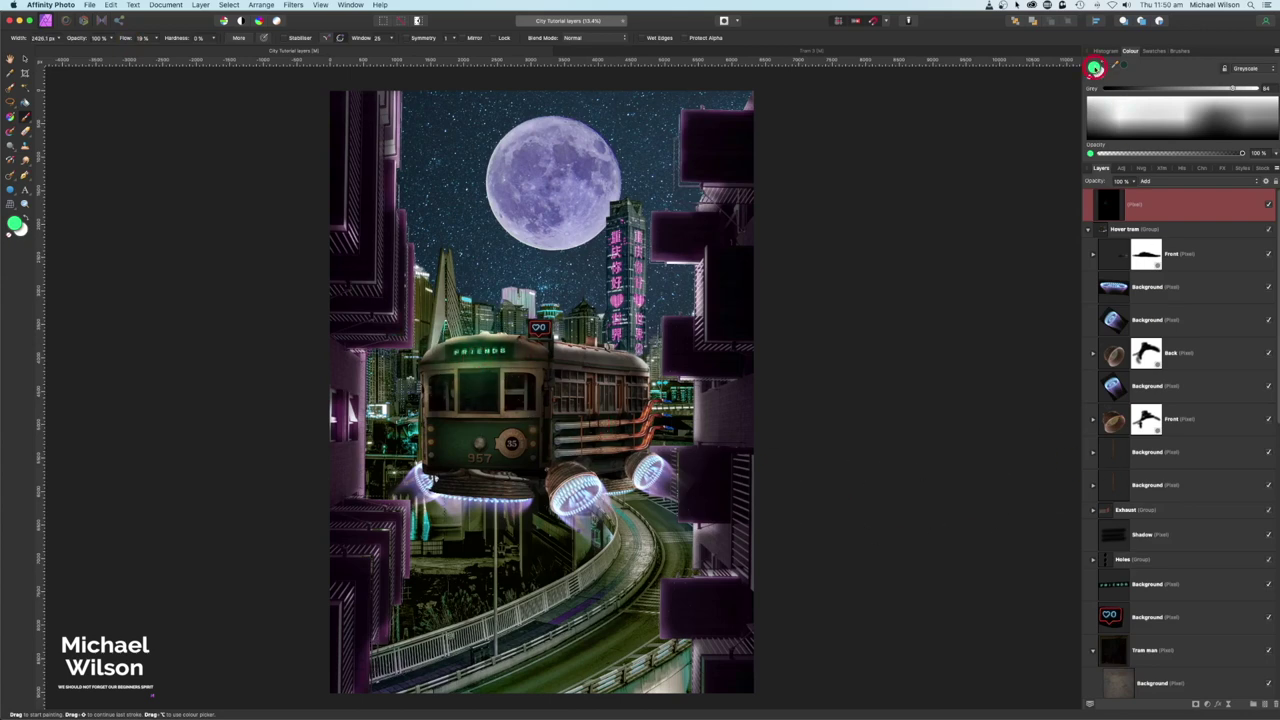
Change the foreground colour to a vivid red and paint a soft glow around the tram's heart sign on the Add layer
double_click(1095, 68)
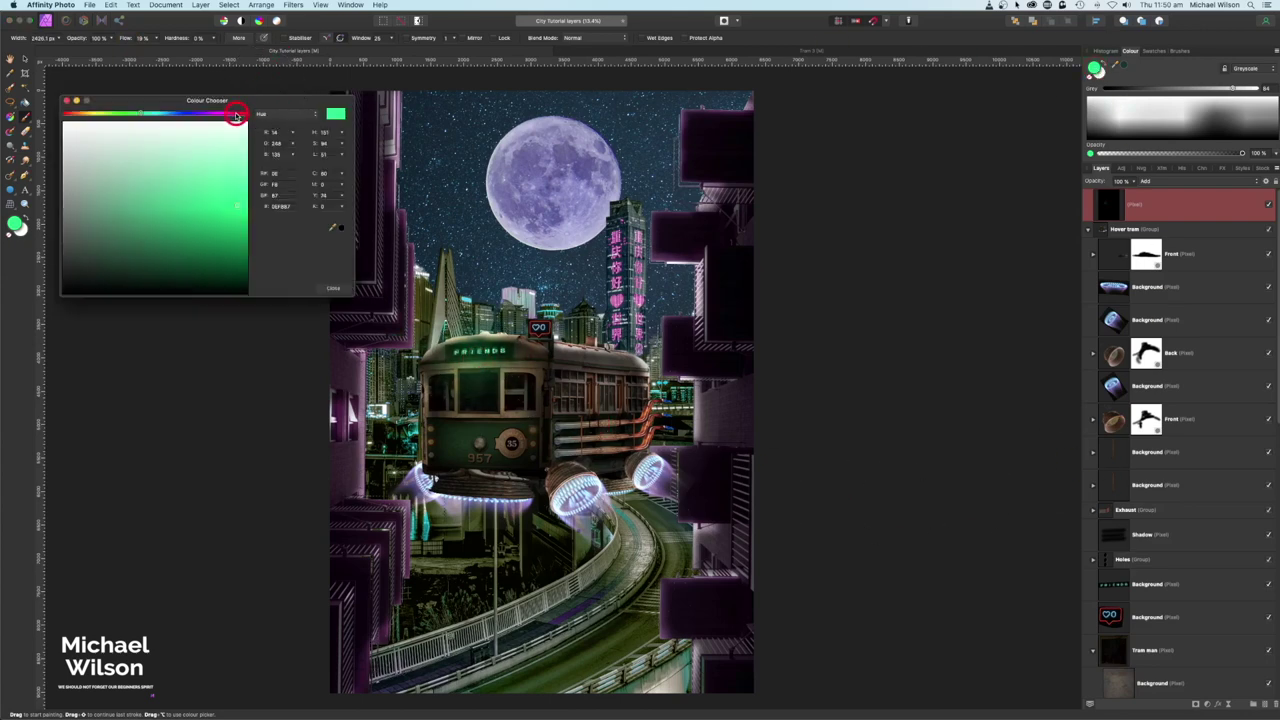
left_click_drag(237, 114, 239, 216)
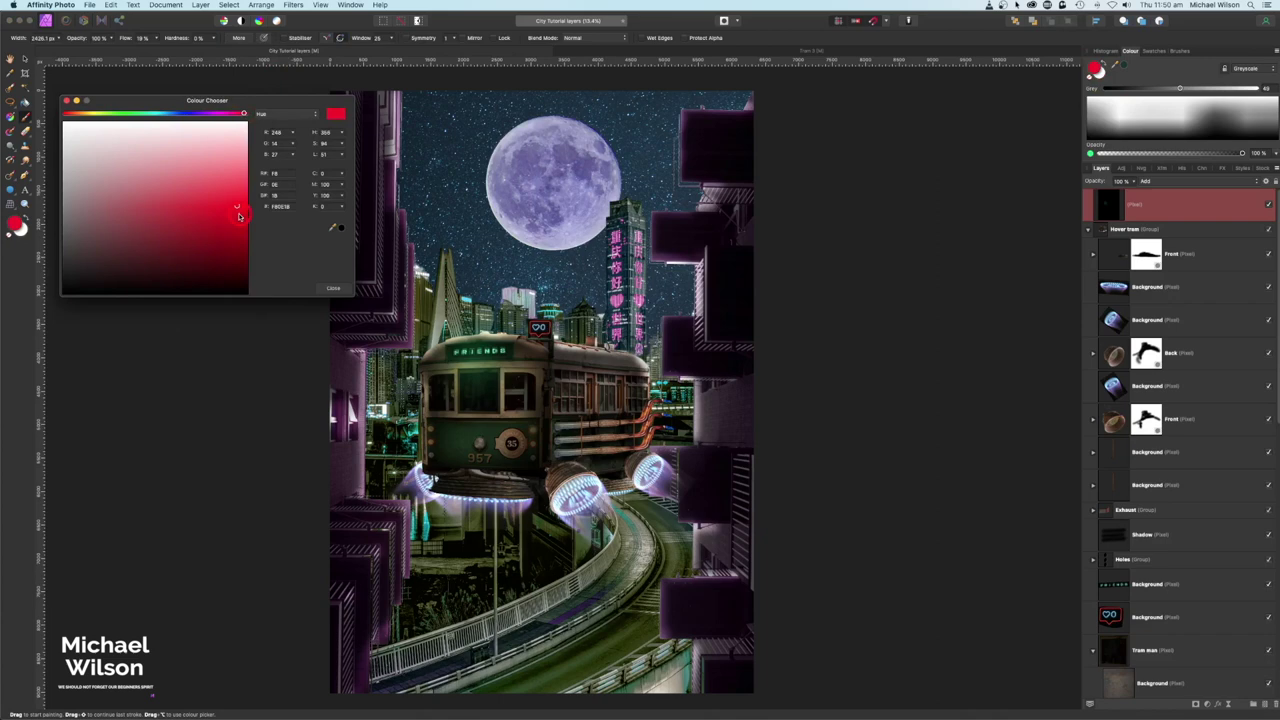
left_click_drag(72, 110, 155, 114)
left_click(67, 101)
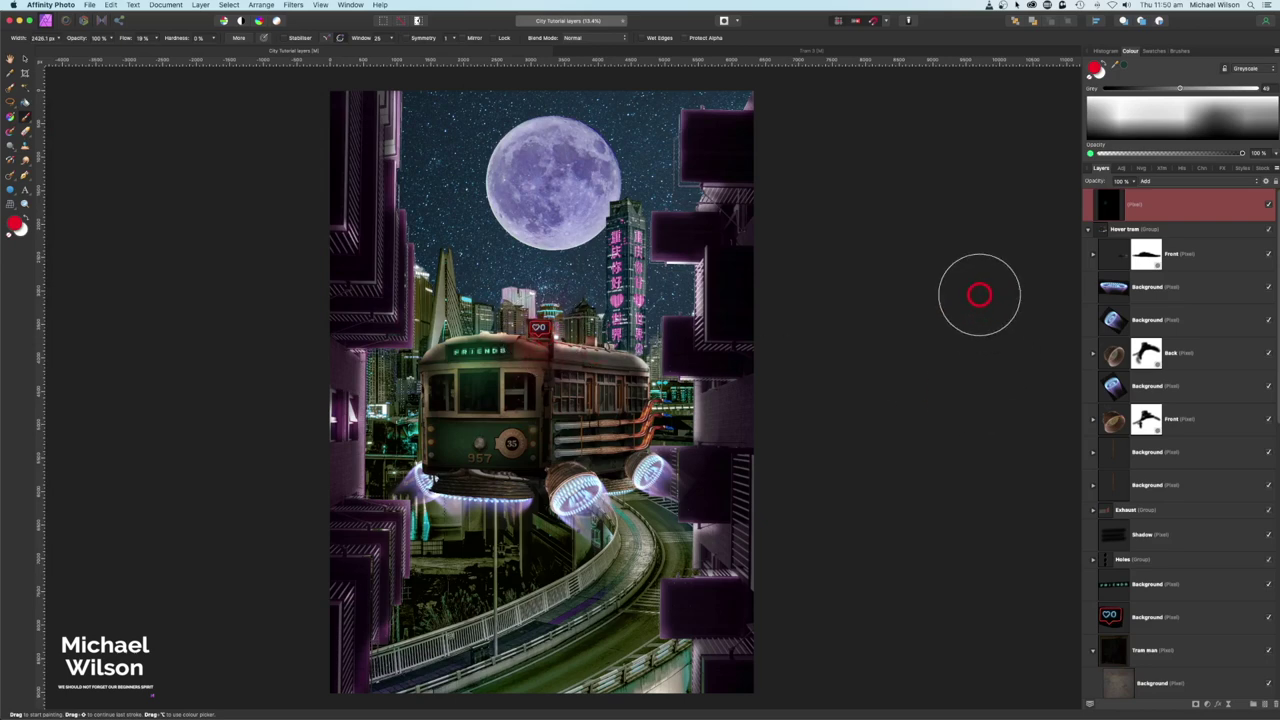
Change the background colour to a bright yellow
left_click(1097, 72)
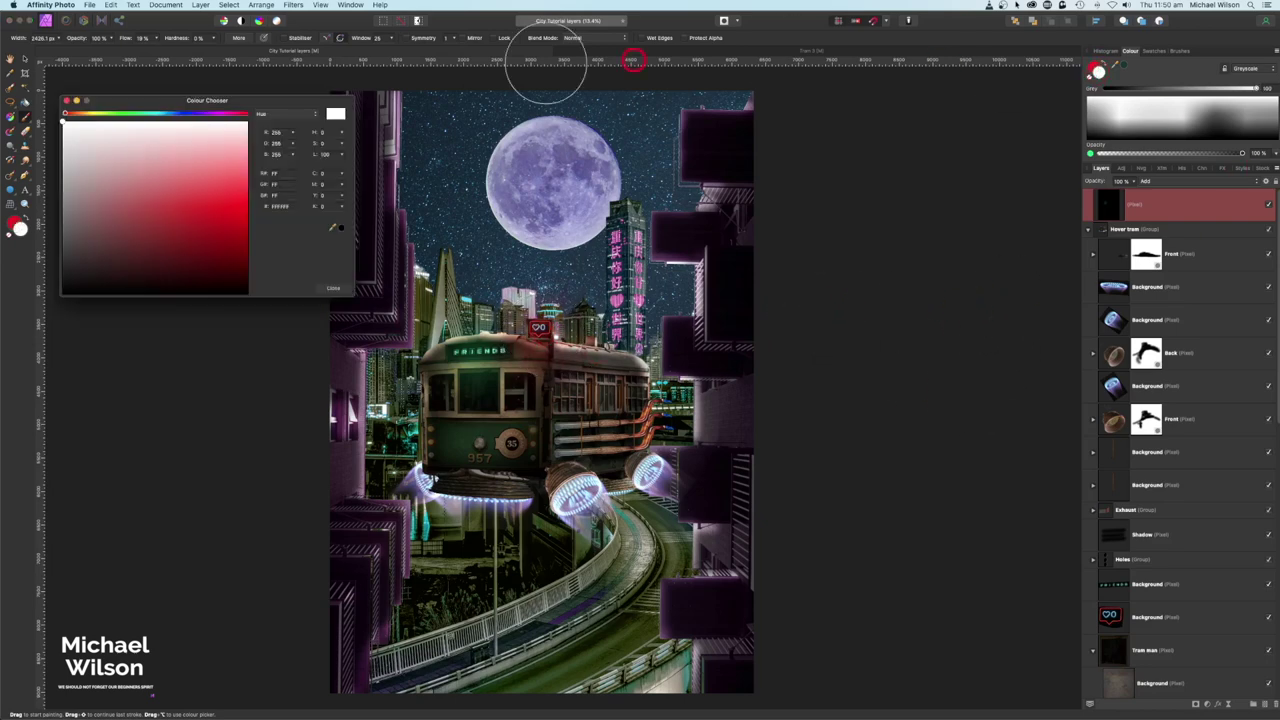
left_click(98, 116)
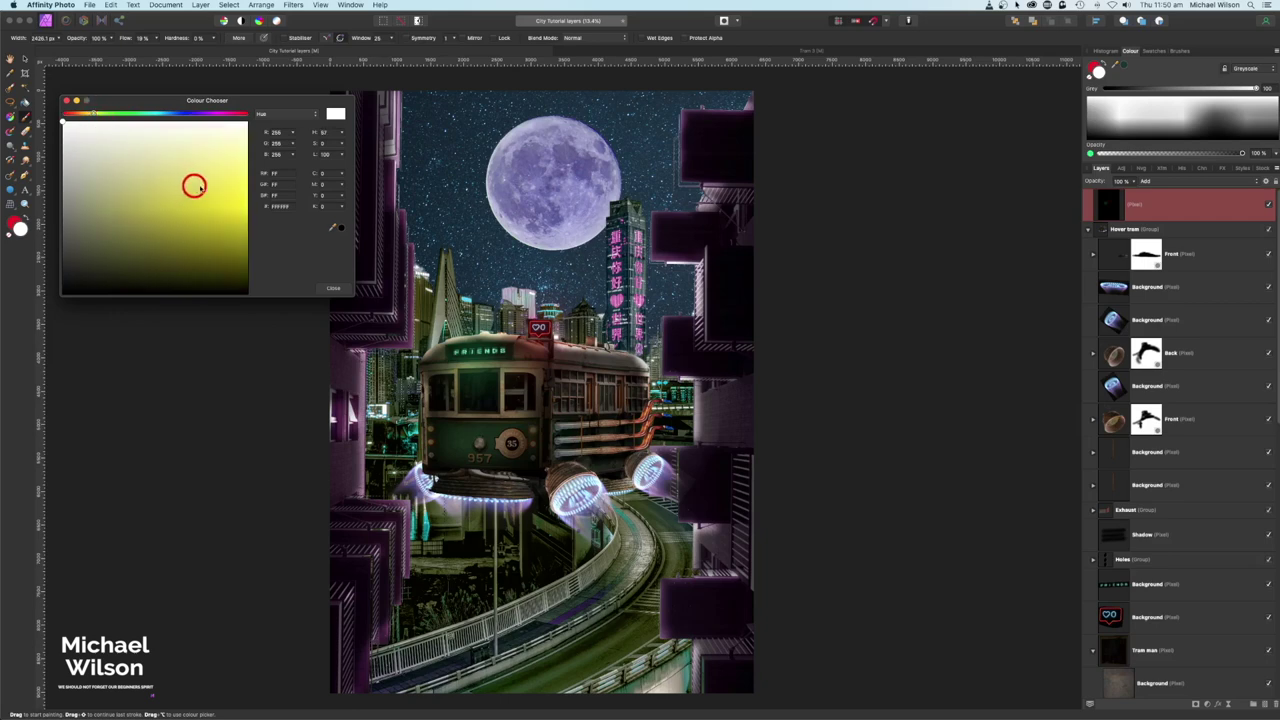
left_click(240, 197)
left_click(333, 288)
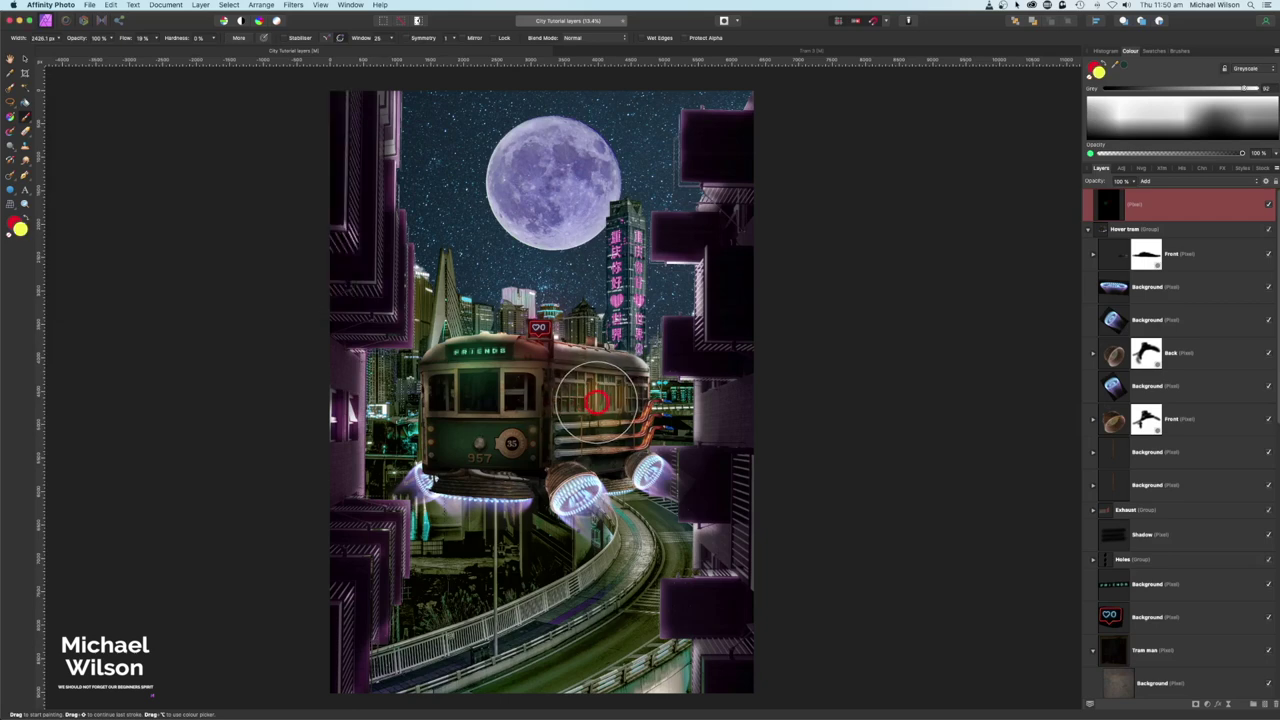
Reduce the brush size and paint a soft yellow glow over the tram's side windows
key("[")
key("[")
key("[")
key("[")
key("[")
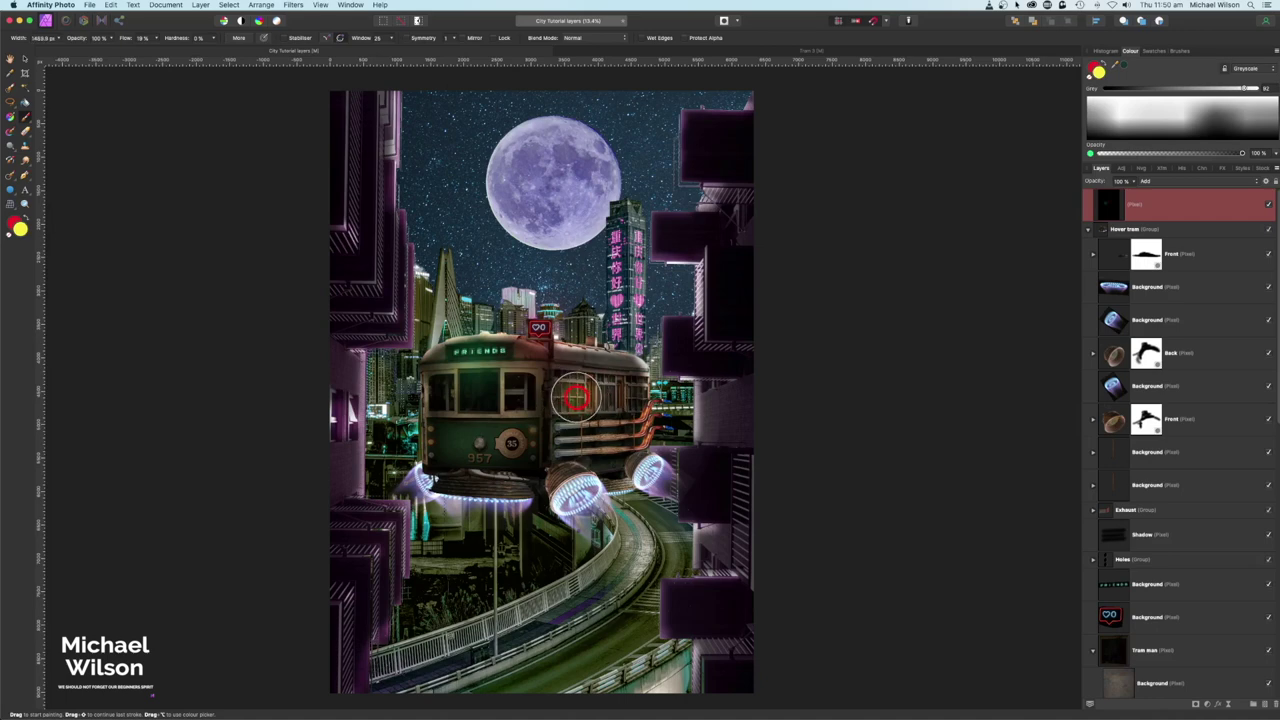
mouse_move(570, 393)
left_mouse_down()
mouse_move(633, 394)
mouse_move(630, 420)
left_mouse_up()
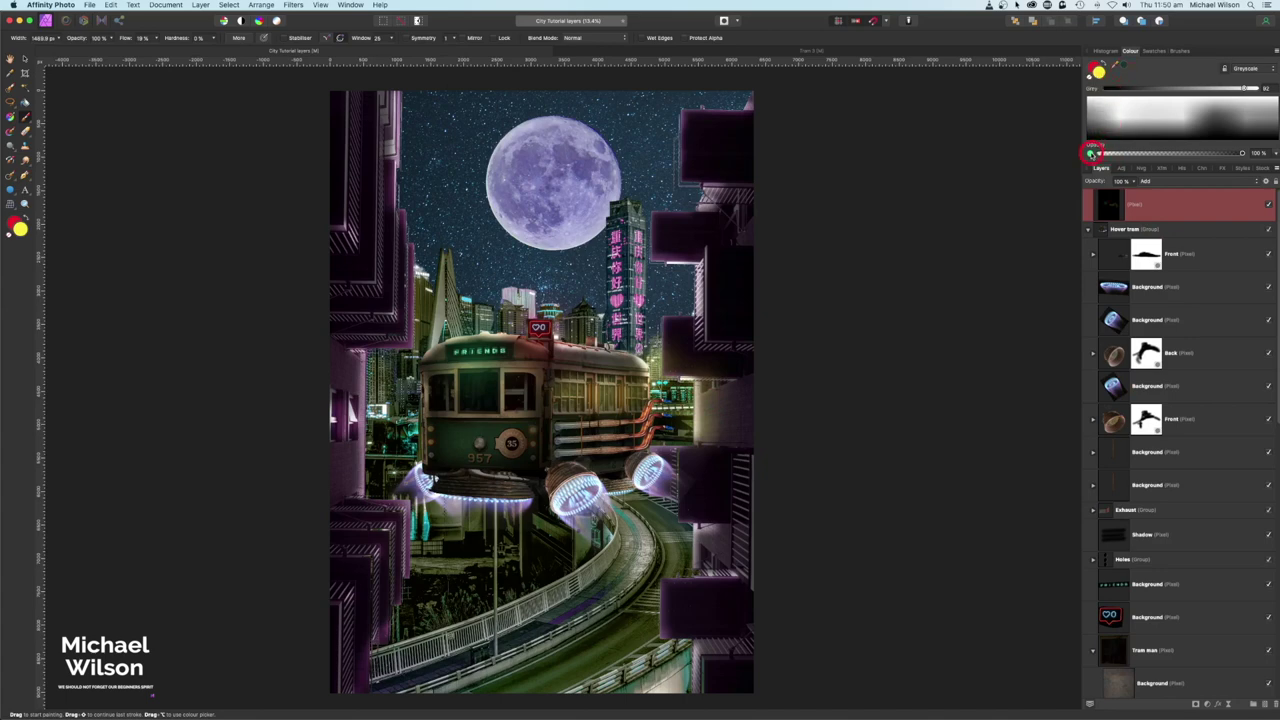
Switch the painting colour to a vivid green and paint a glow over the city lights around the left-hand buildings
left_click(1092, 153)
left_click(1125, 68)
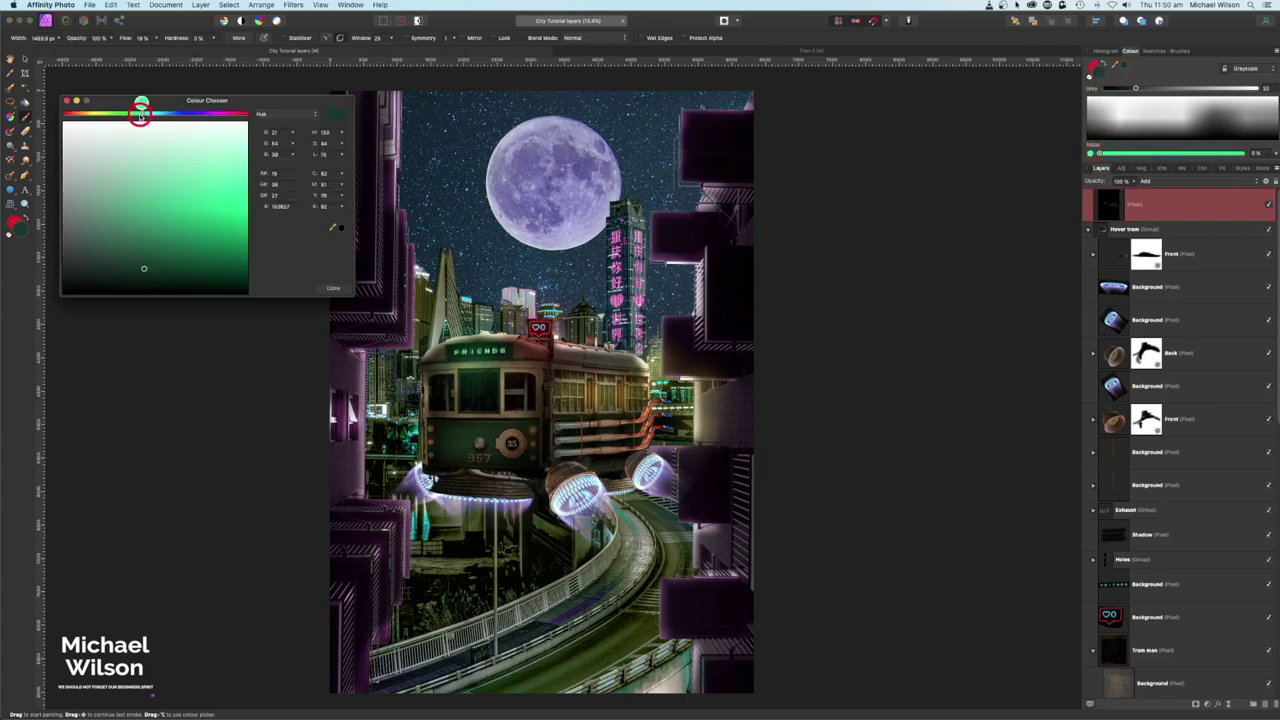
left_click(241, 205)
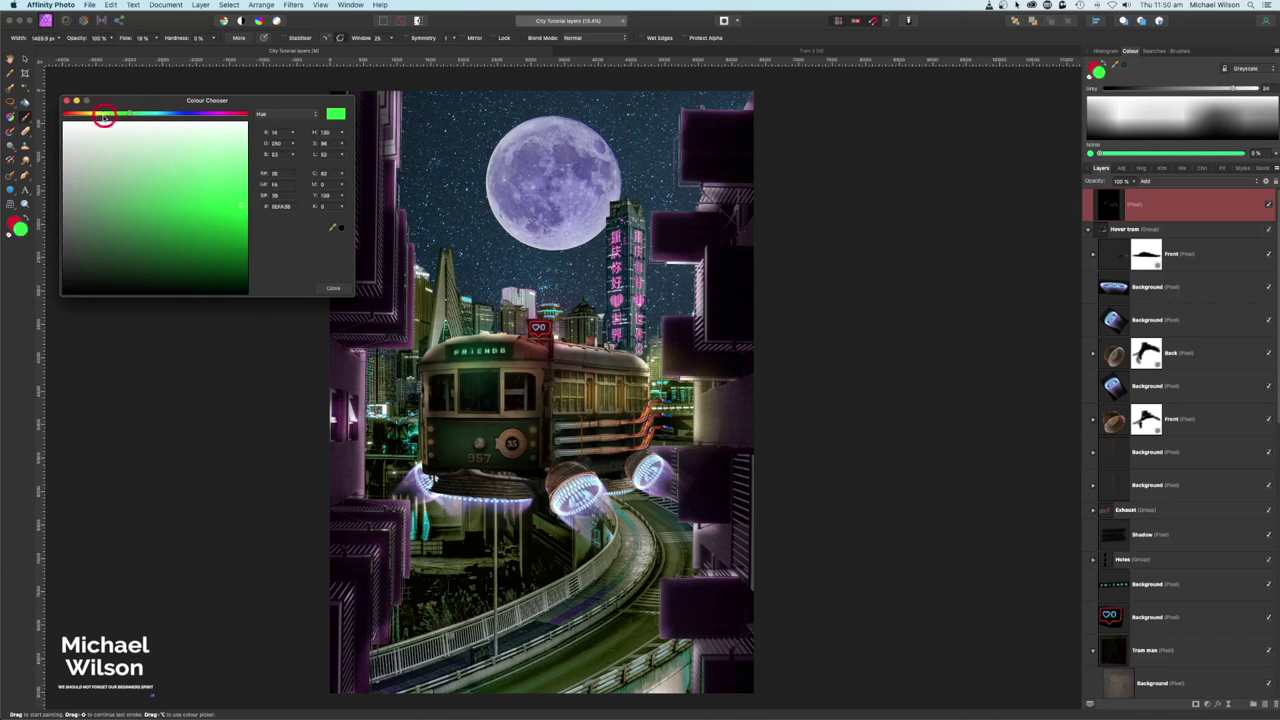
left_click(68, 102)
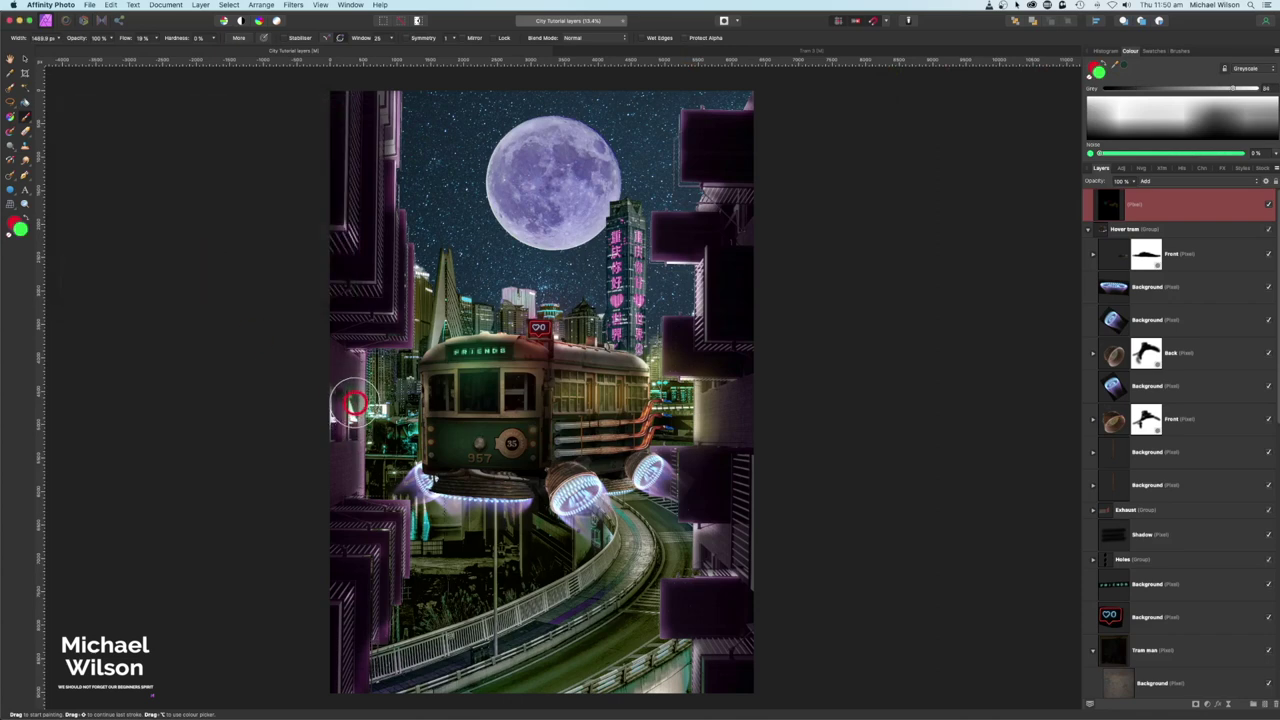
mouse_move(352, 402)
left_mouse_down()
mouse_move(357, 443)
mouse_move(349, 434)
left_mouse_up()
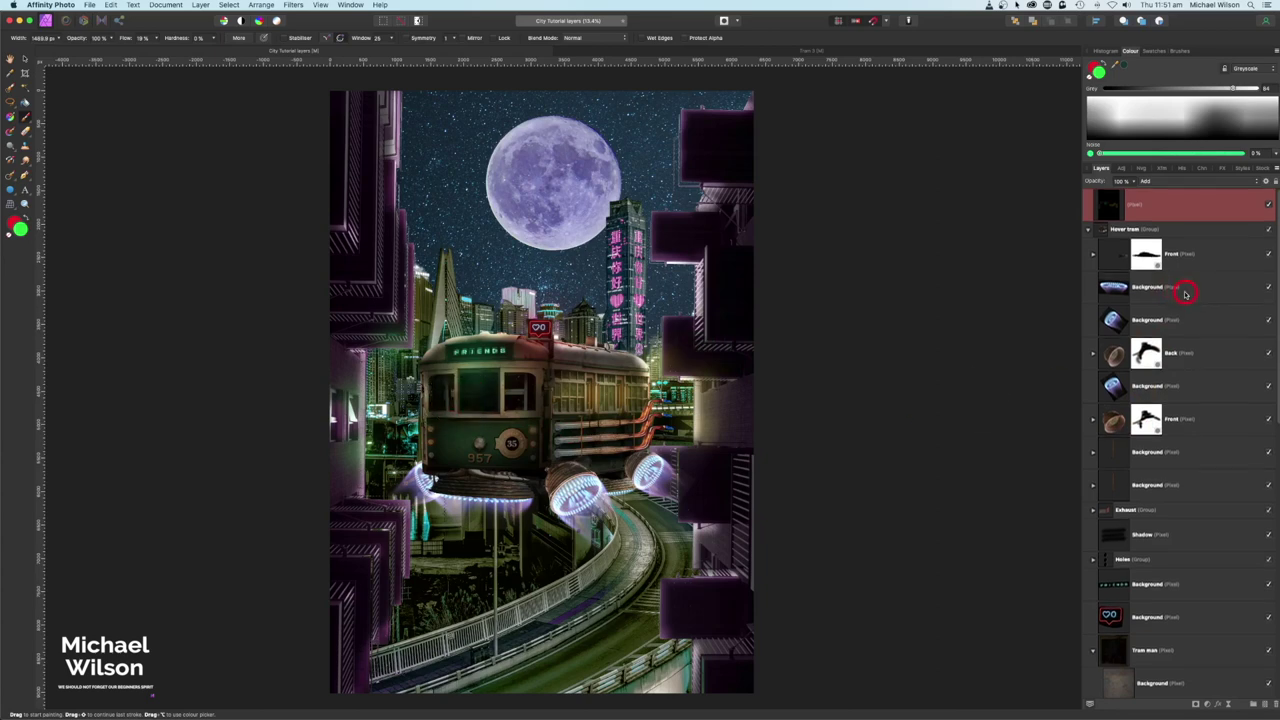
Paint black at 25% flow on the Tram man layer's exposure adjustment mask to relight the man behind the front windows
scroll(1124, 395, "down", 5)
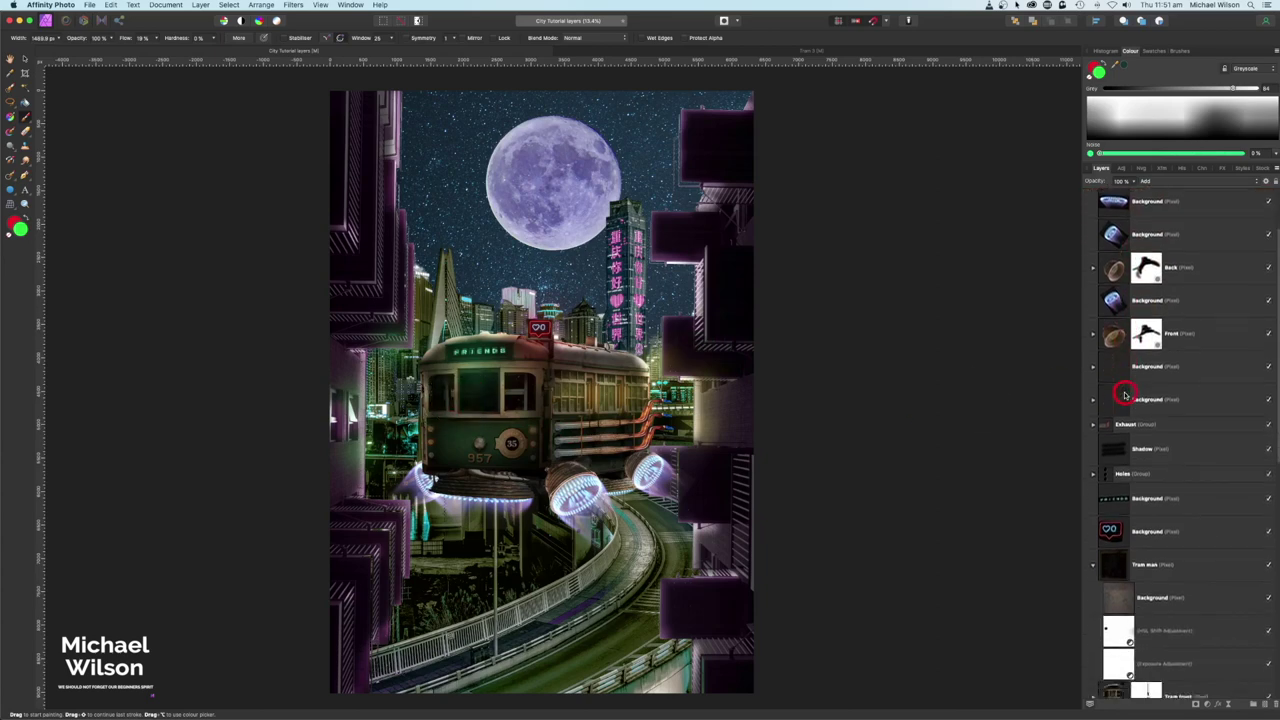
scroll(1124, 395, "down", 7)
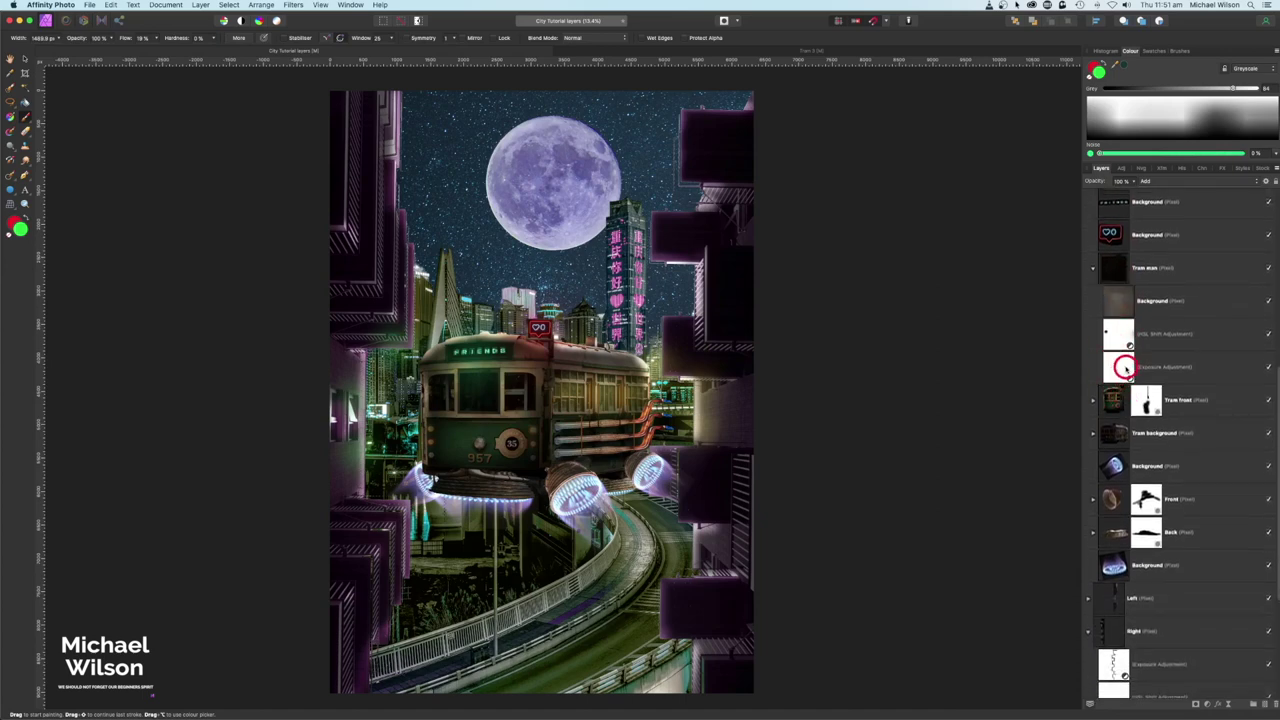
left_click(1119, 367)
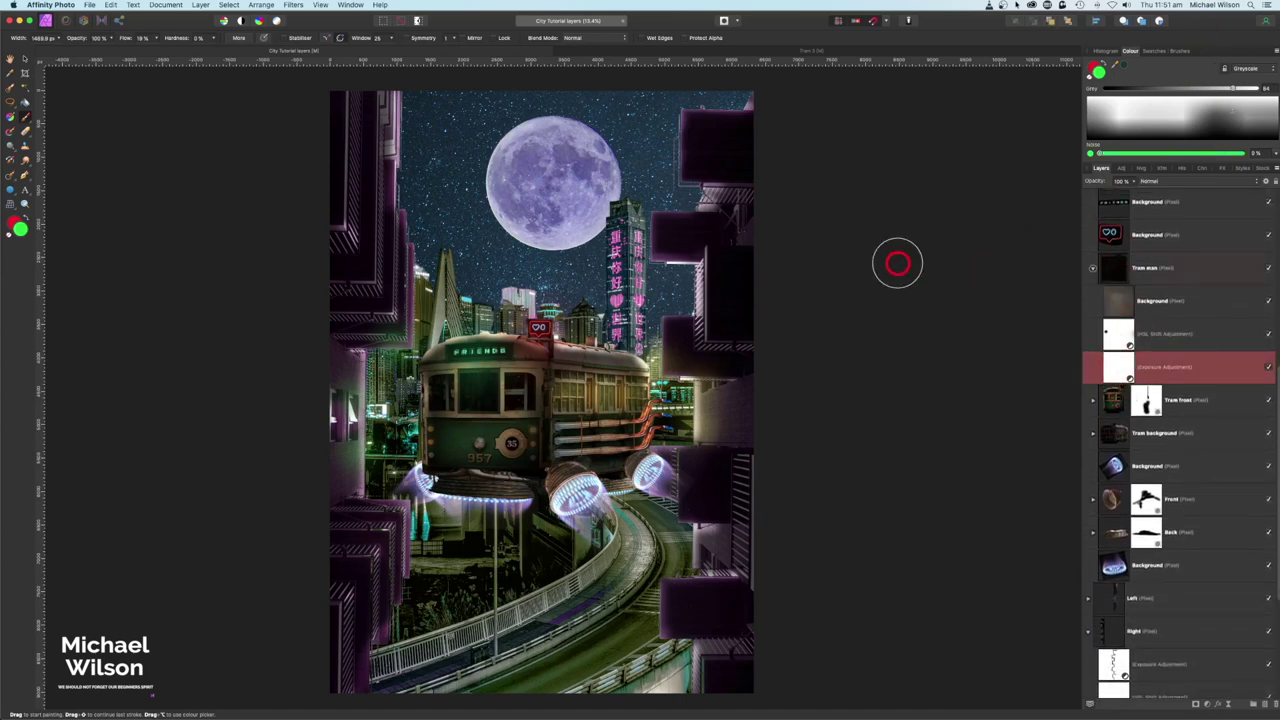
key("d")
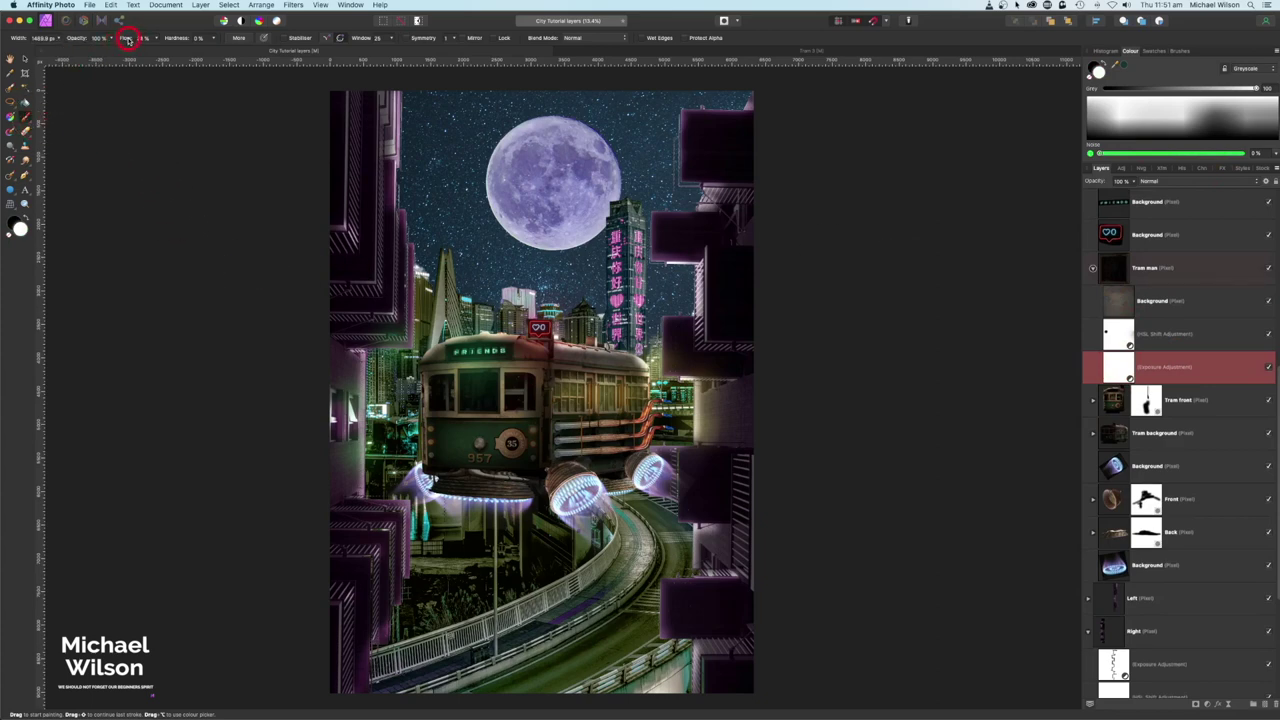
type("25")
key("Return")
key("x")
left_click_drag(478, 393, 486, 418)
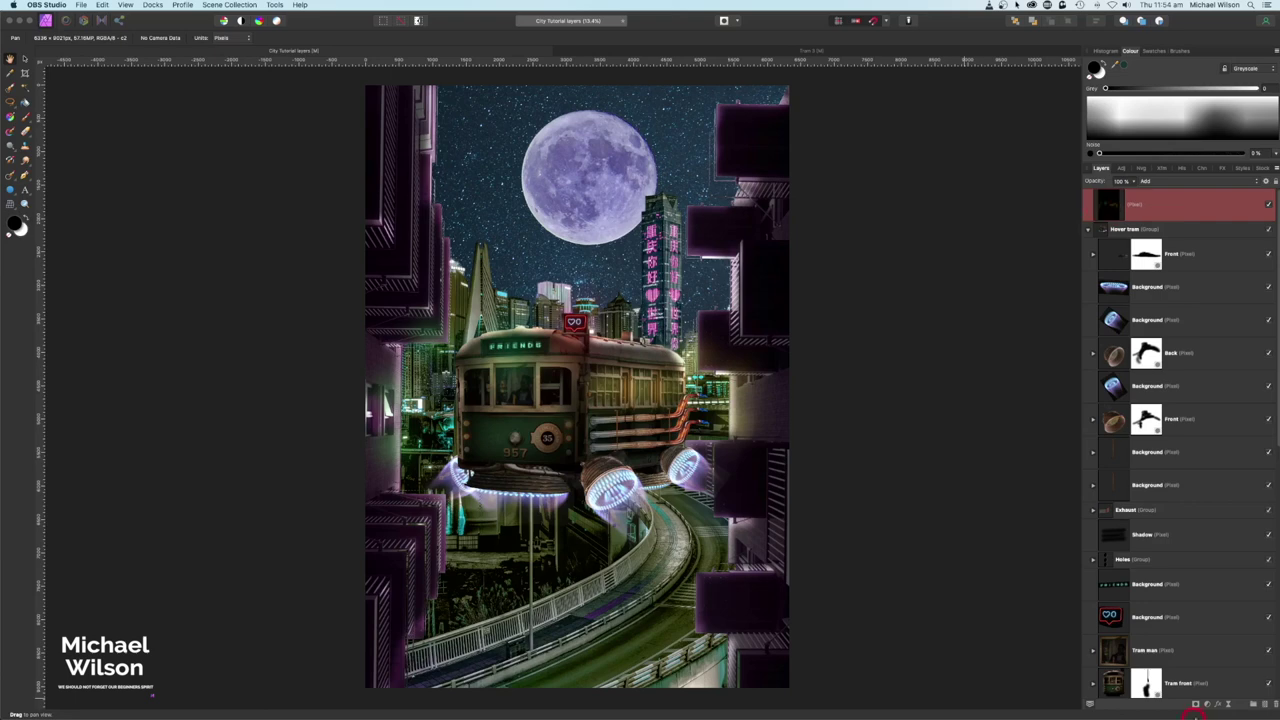
Add a new pixel layer at the top of the stack and choose the second brush of the IAMRENSI Lens Flare Brushes set
left_click(1266, 704)
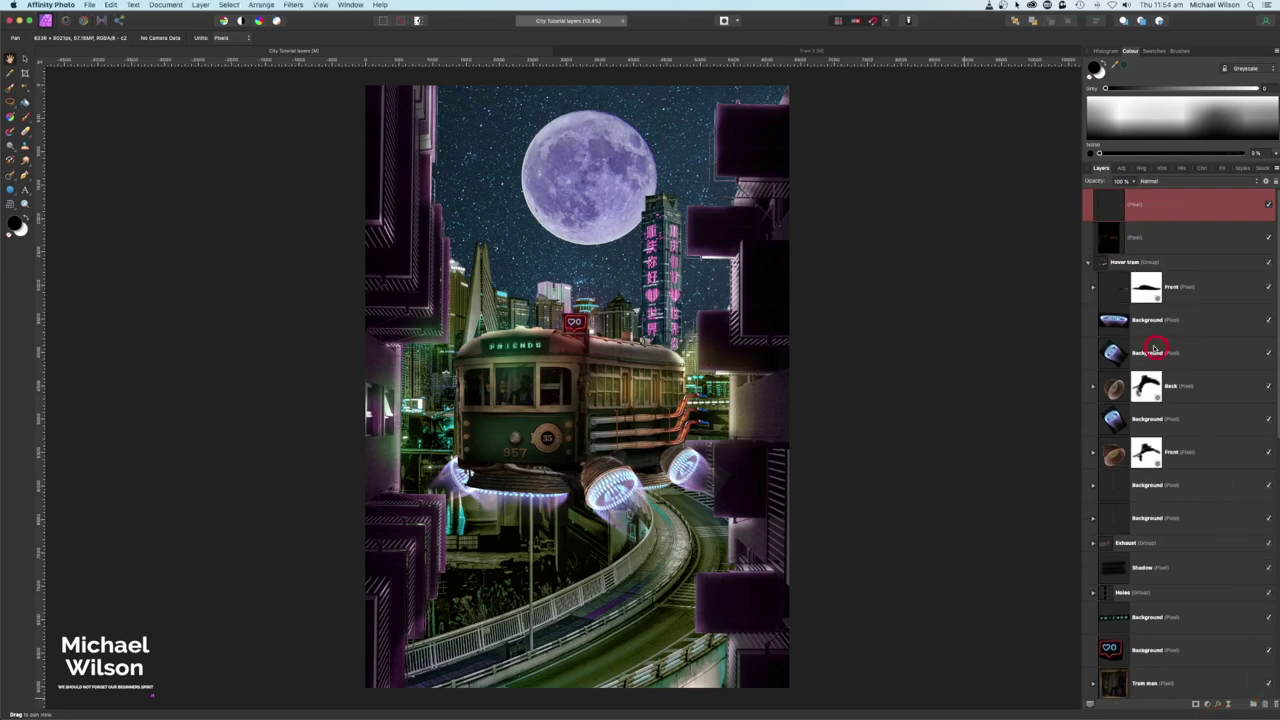
left_click(1183, 52)
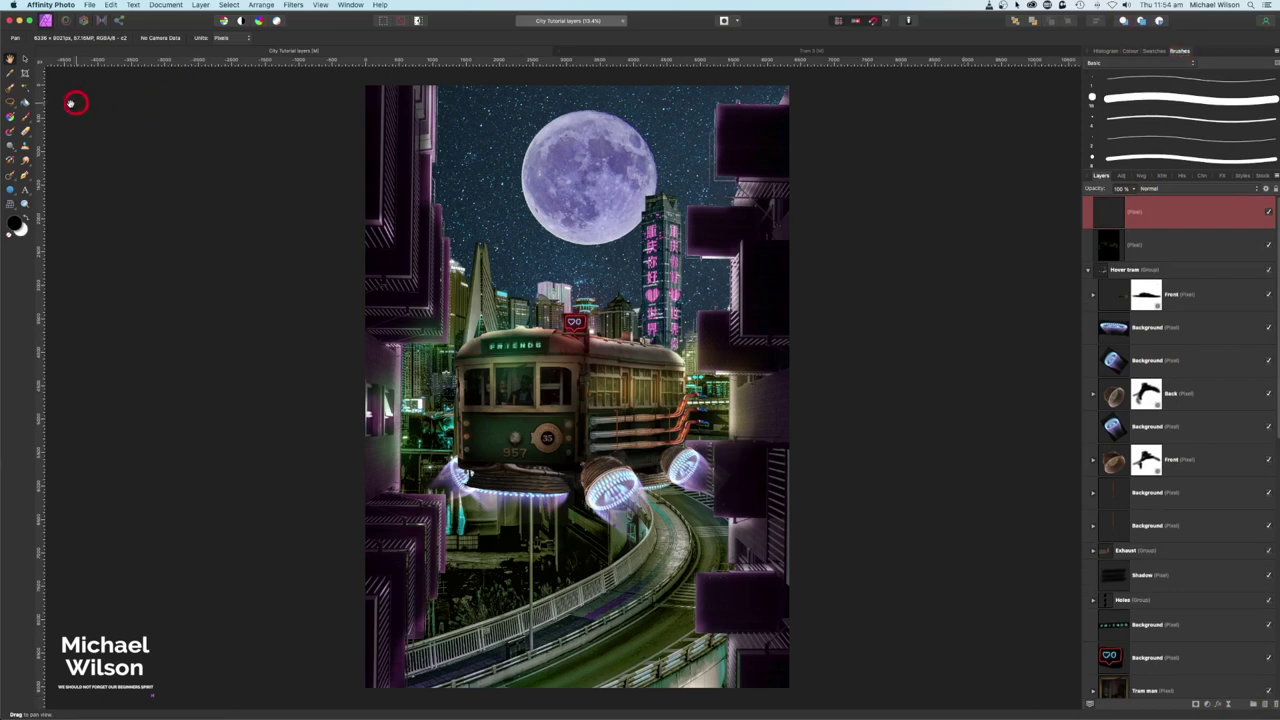
left_click(25, 117)
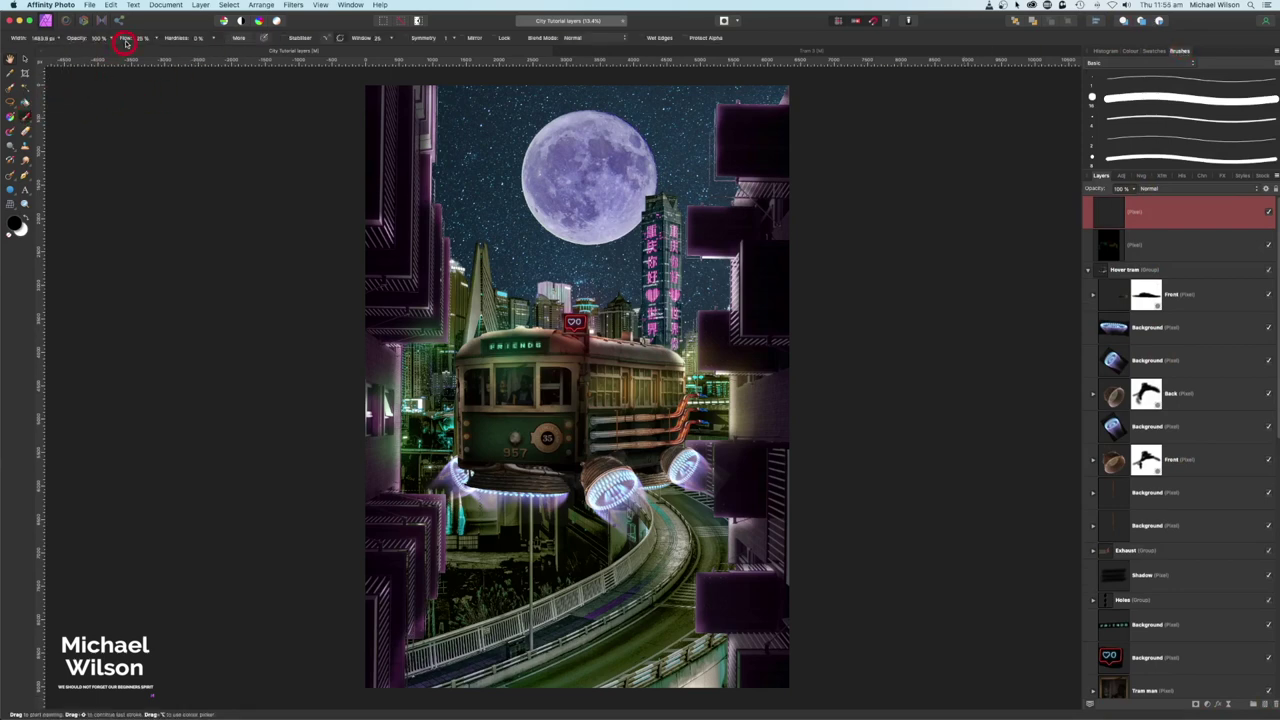
left_click(1129, 64)
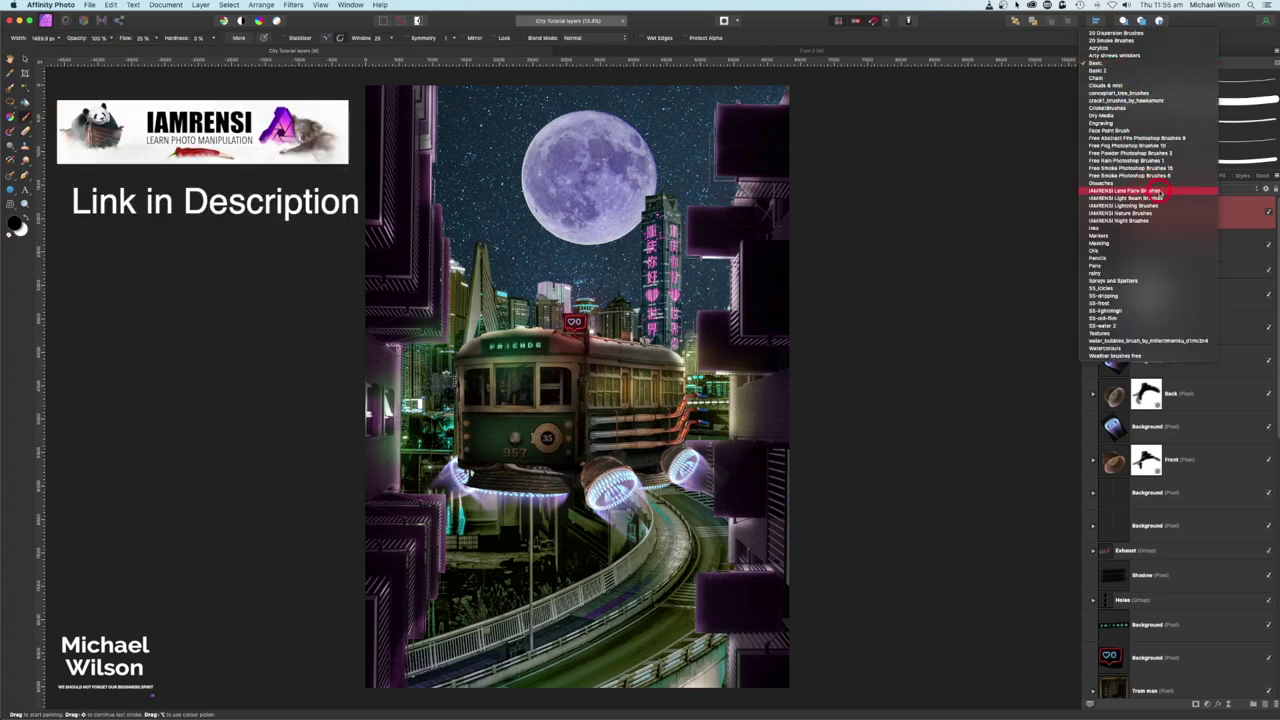
left_click(1157, 190)
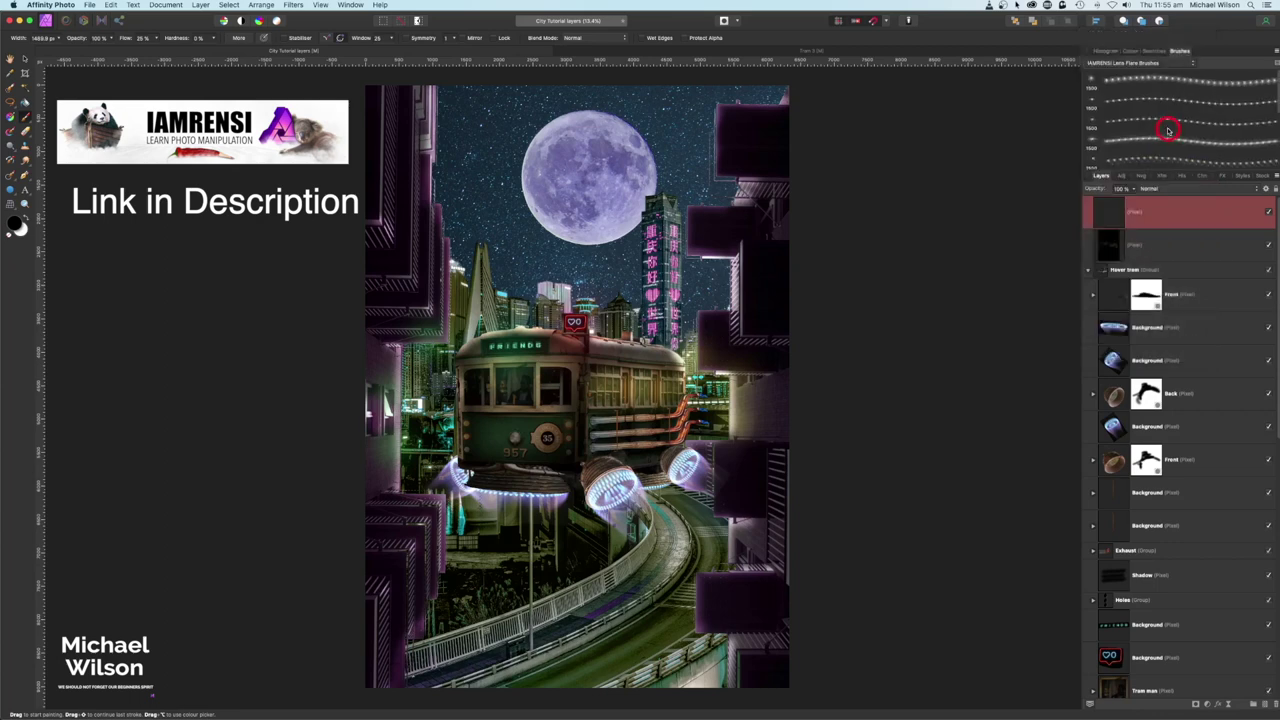
left_click(1128, 97)
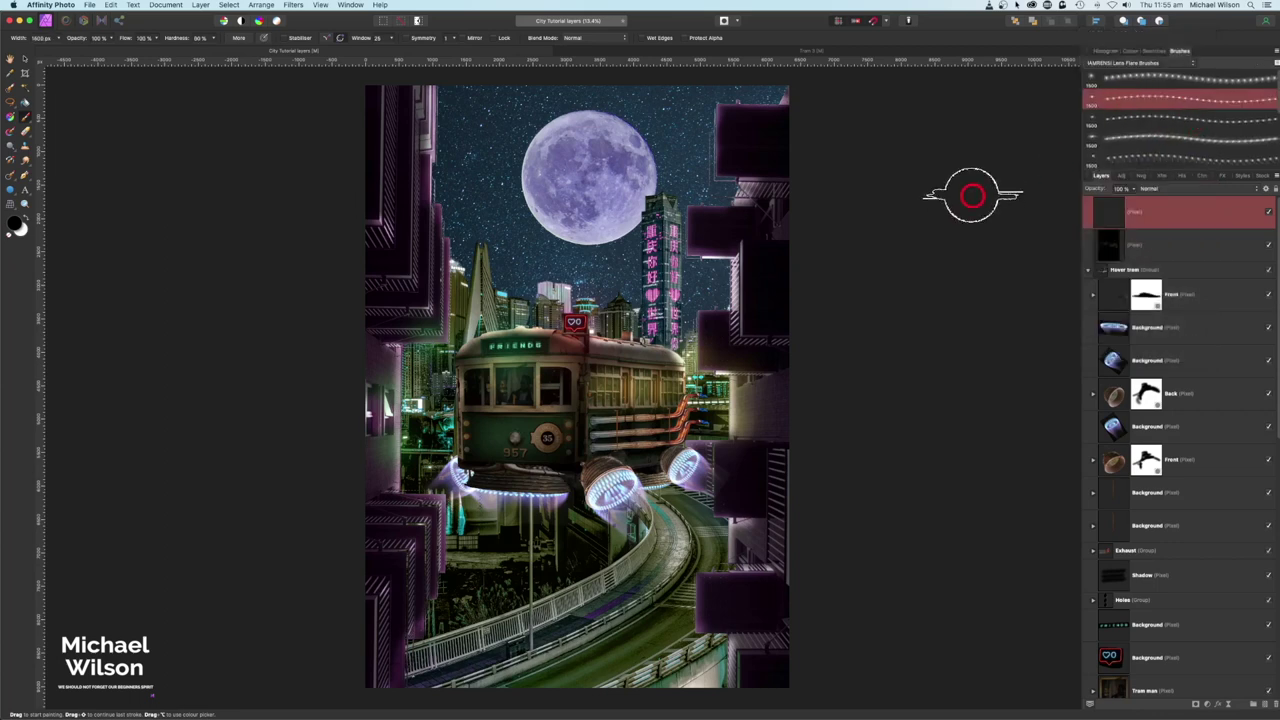
Change the foreground colour from white to a bright orange for the lens flares
left_click(1130, 51)
key("x")
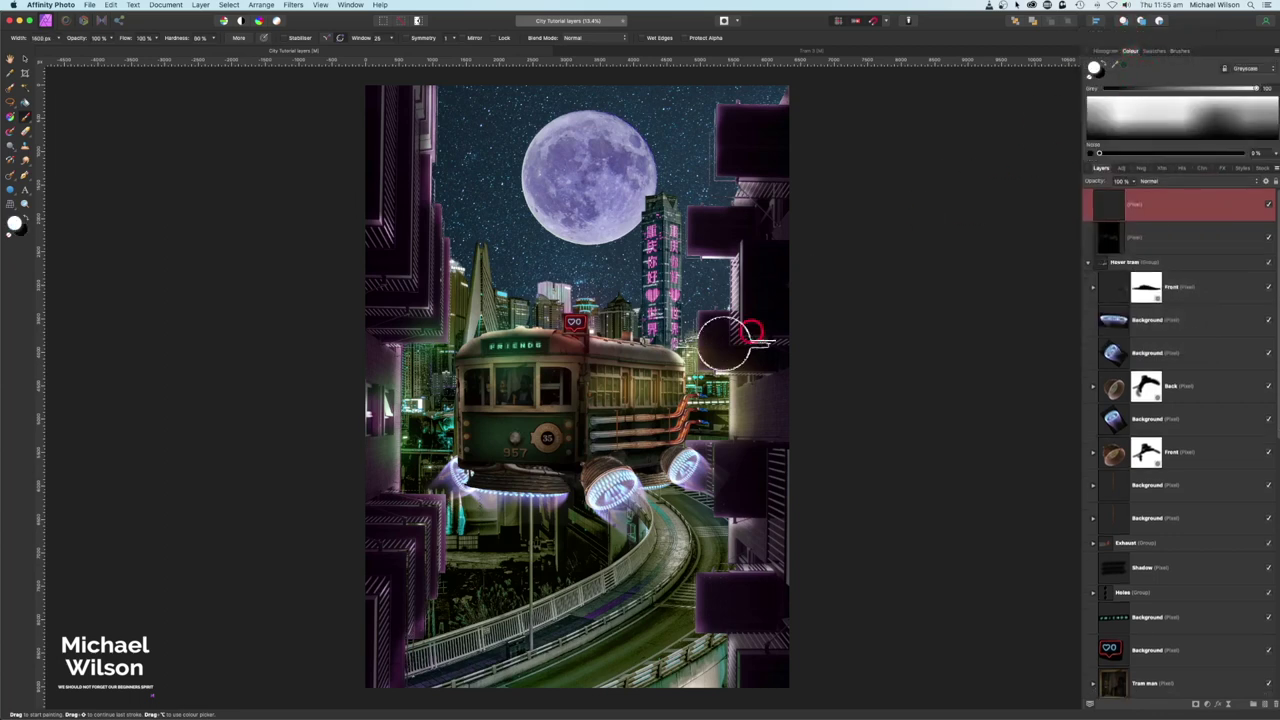
left_click(1093, 68)
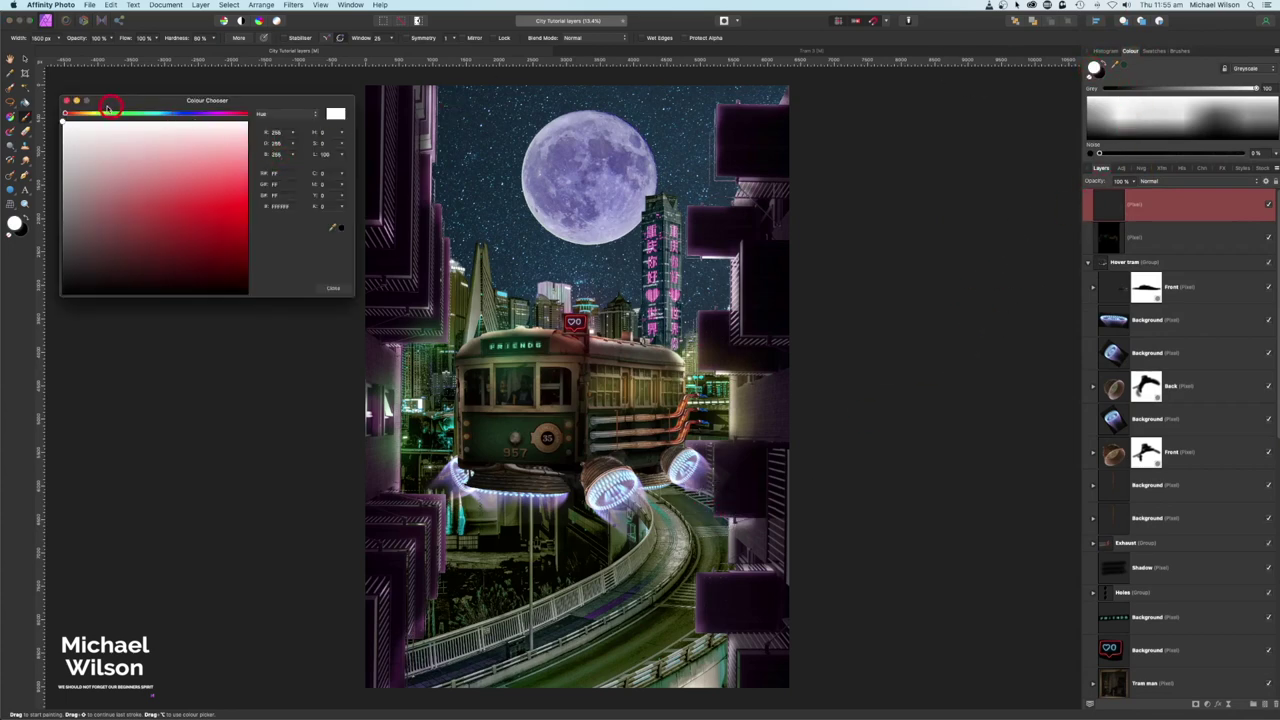
left_click(84, 113)
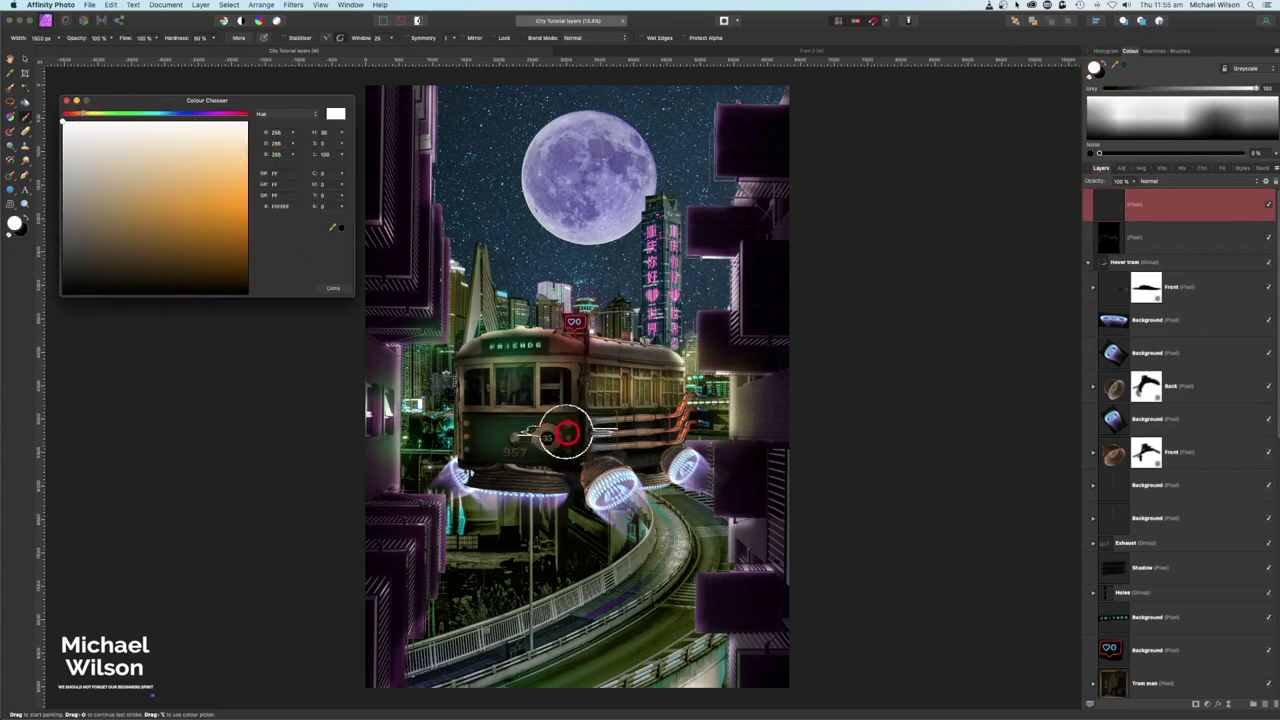
left_click(240, 198)
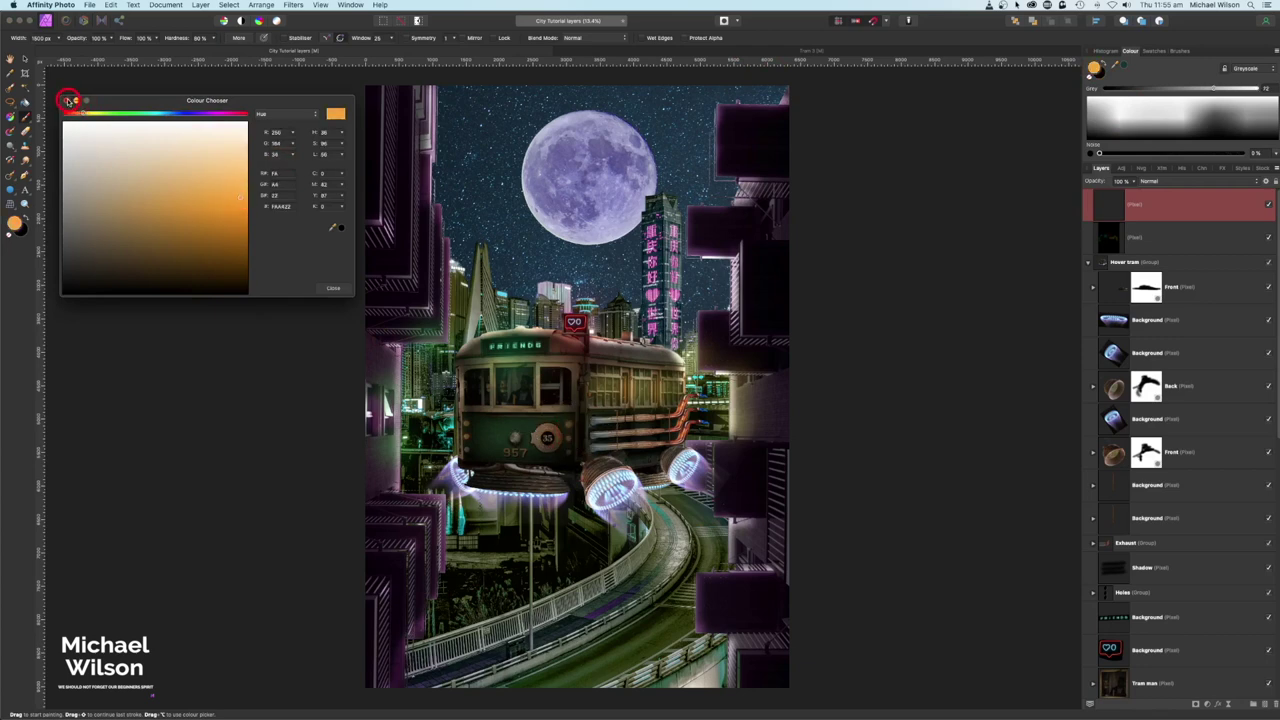
left_click(68, 101)
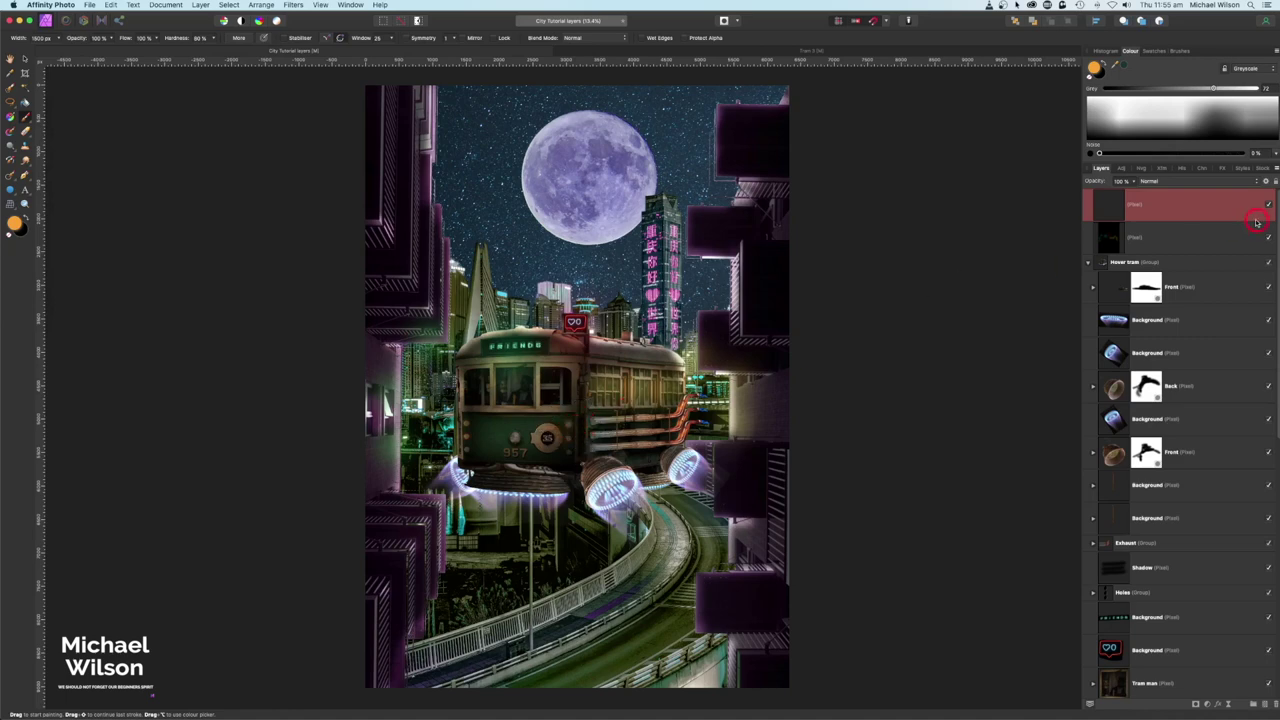
Lower the brush flow and paint soft orange lens flares on the small lamps at the tram's front
left_click(126, 38)
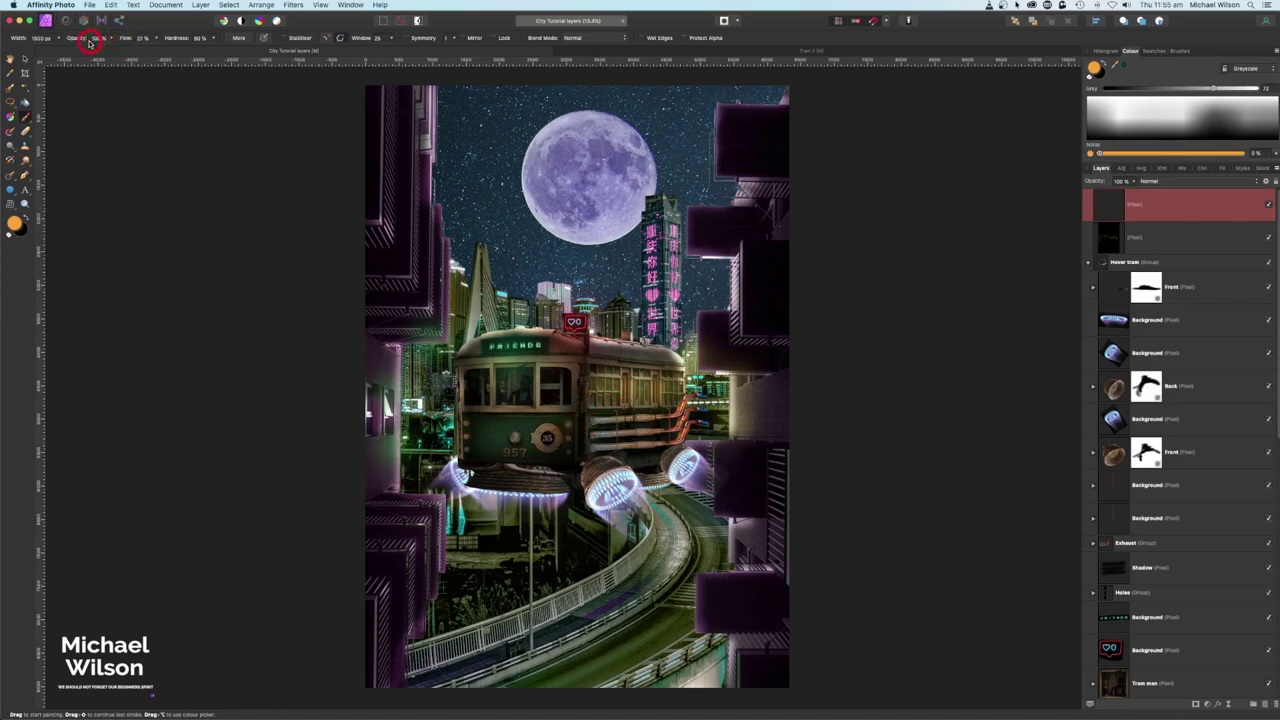
left_click(566, 421)
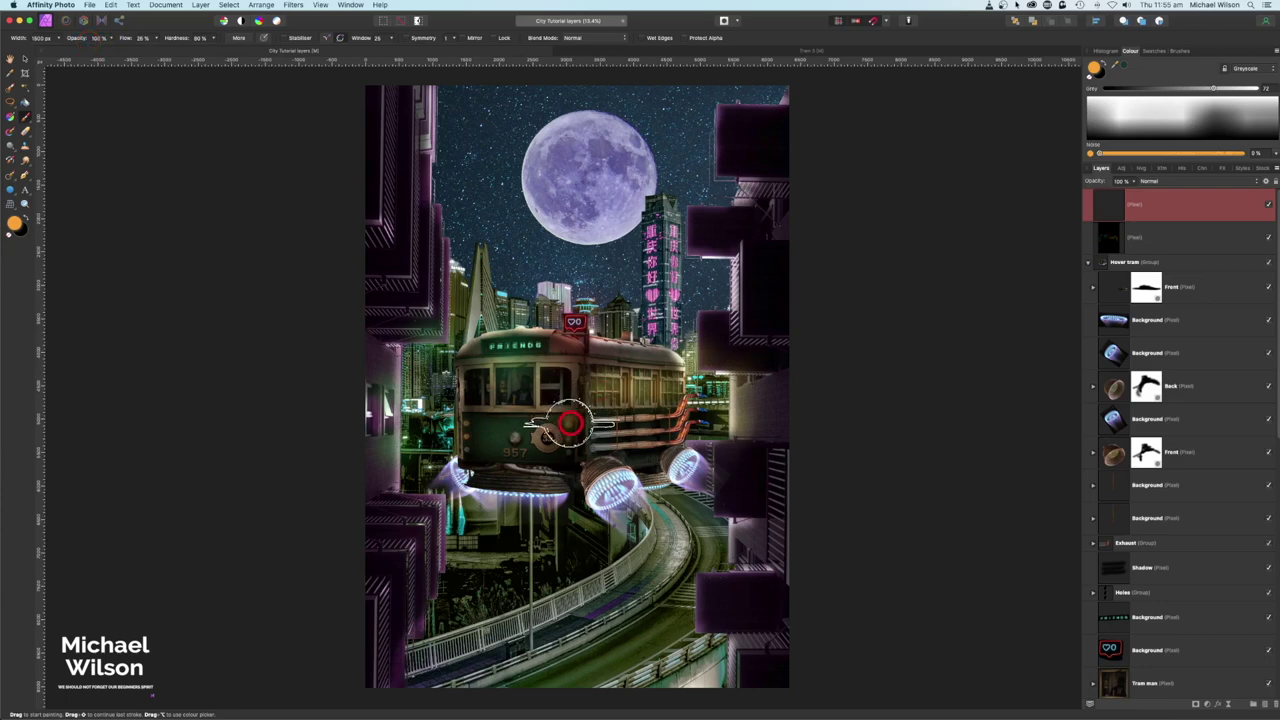
mouse_move(566, 421)
left_mouse_down()
mouse_move(480, 444)
mouse_move(471, 426)
mouse_move(450, 452)
mouse_move(474, 515)
mouse_move(467, 435)
mouse_move(566, 437)
left_mouse_up()
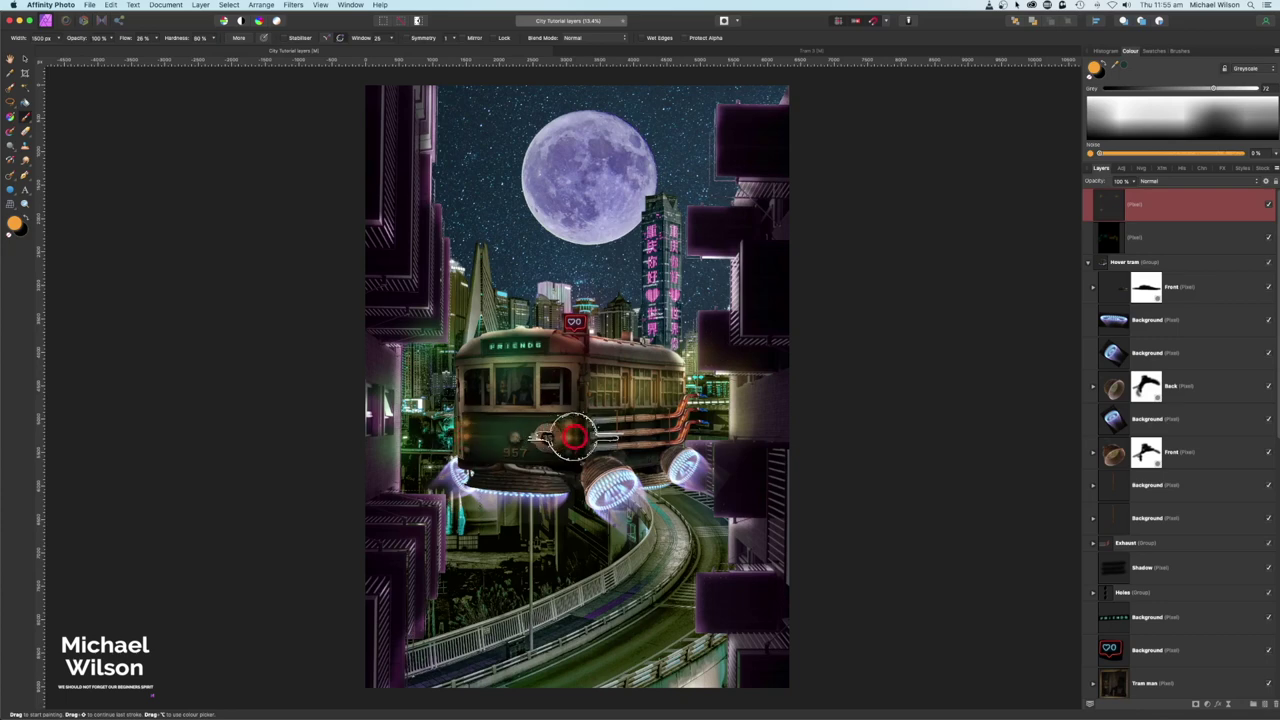
Reset the colours to black and white, make white active and paint a white lens flare on the tram's central headlight
left_click(1113, 70)
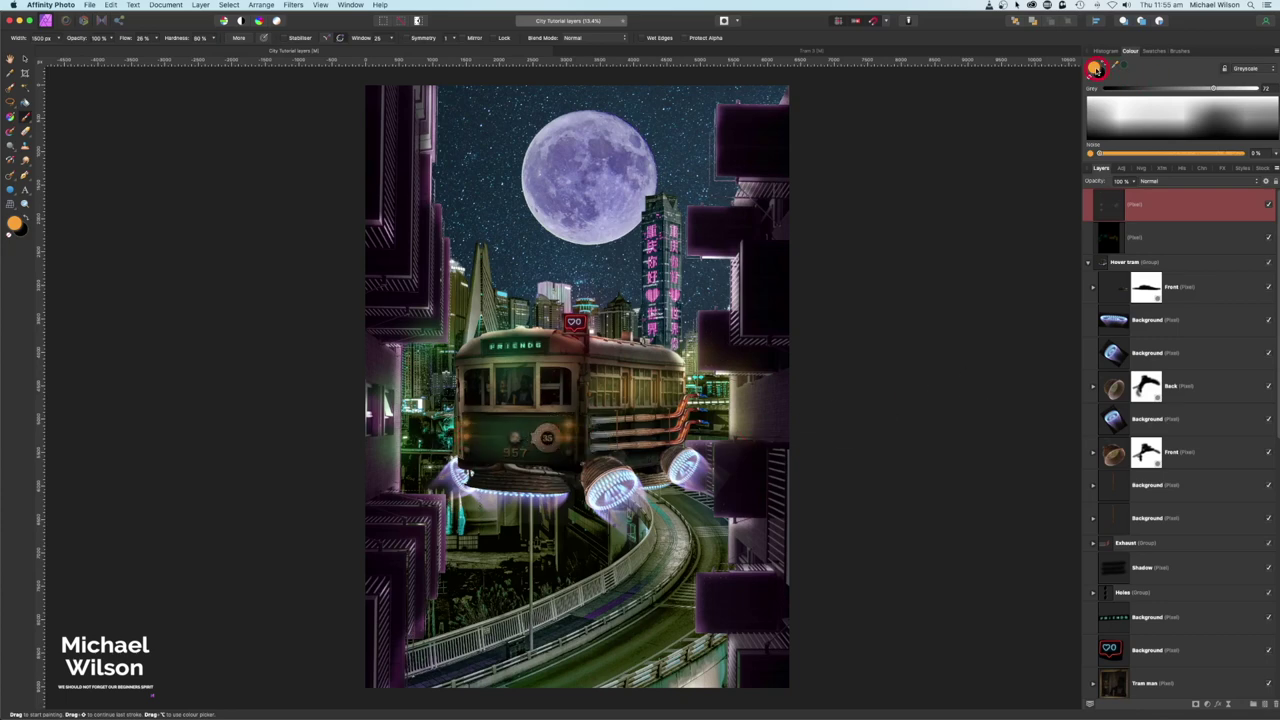
key("d")
left_click(1096, 70)
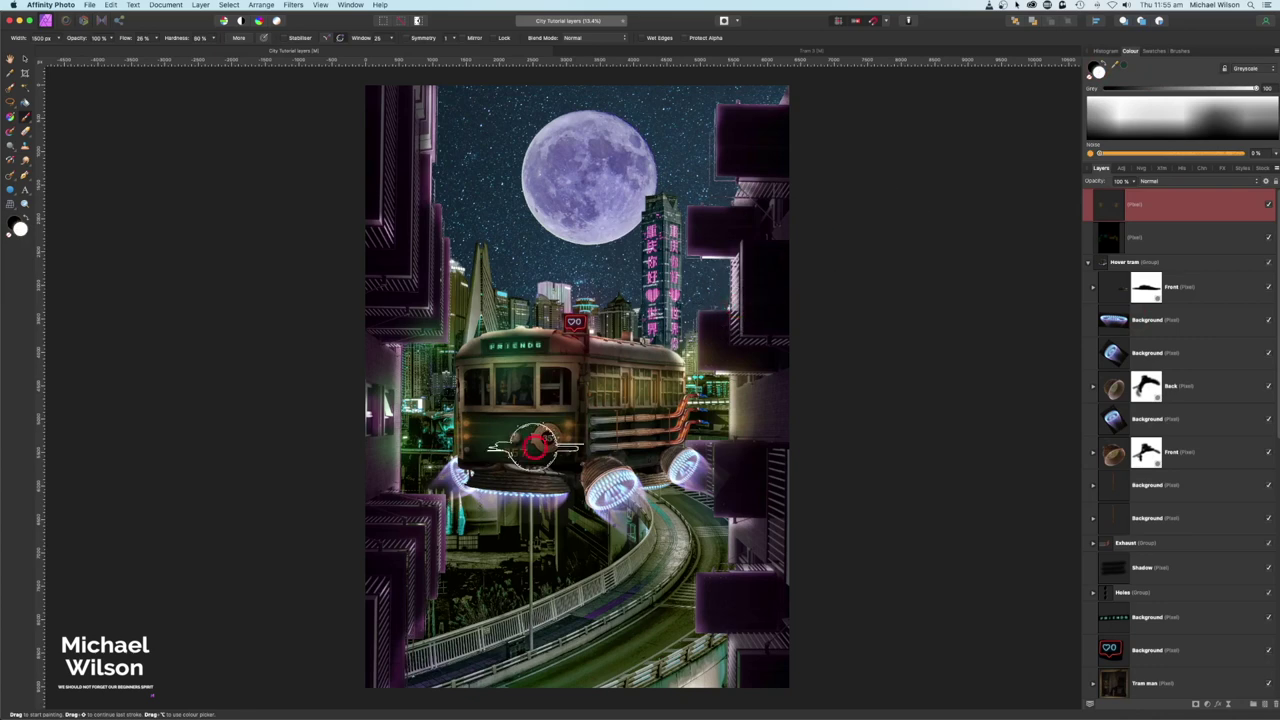
mouse_move(534, 450)
left_mouse_down()
mouse_move(467, 449)
mouse_move(569, 451)
mouse_move(581, 460)
mouse_move(548, 510)
left_mouse_up()
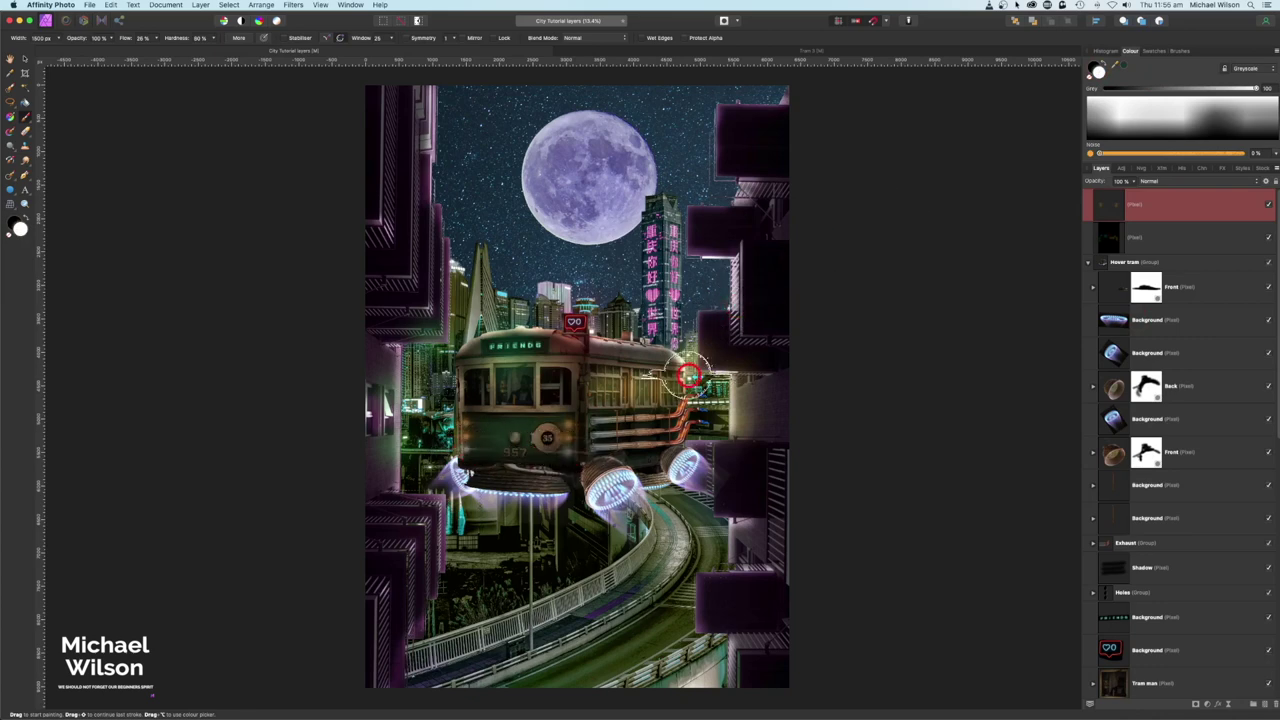
Enlarge the lens flare brush and add a wider white flare over the tram's front headlight
key("bracketright")
key("bracketright")
key("bracketright")
key("bracketright")
key("bracketright")
key("bracketright")
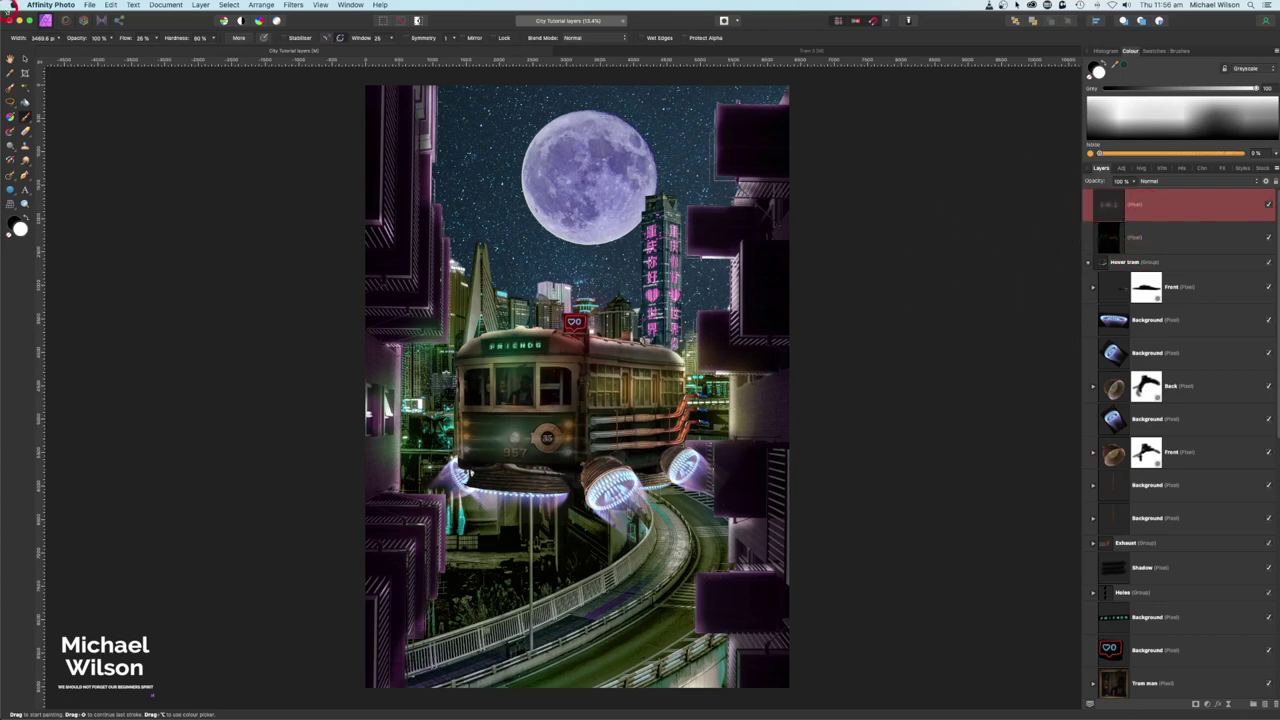
Merge all visible layers into a new composite layer at the top of the stack and open it in the Tone Mapping persona
left_click(201, 5)
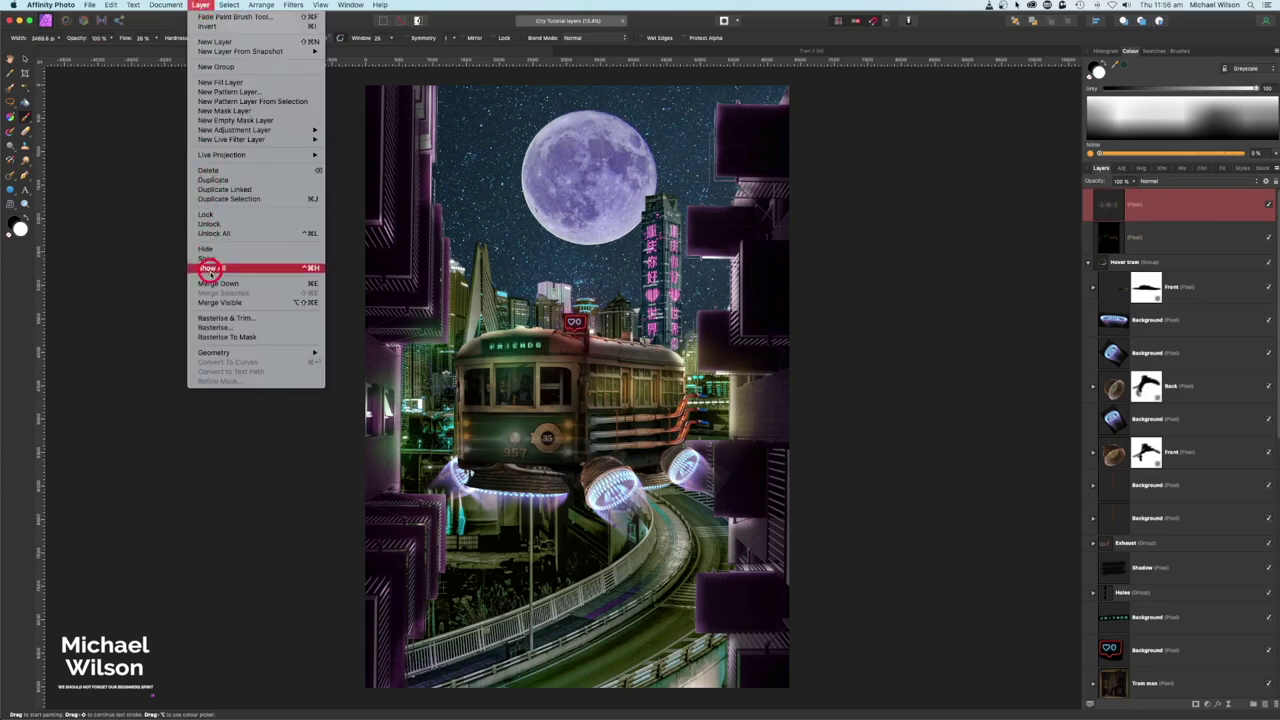
left_click(212, 303)
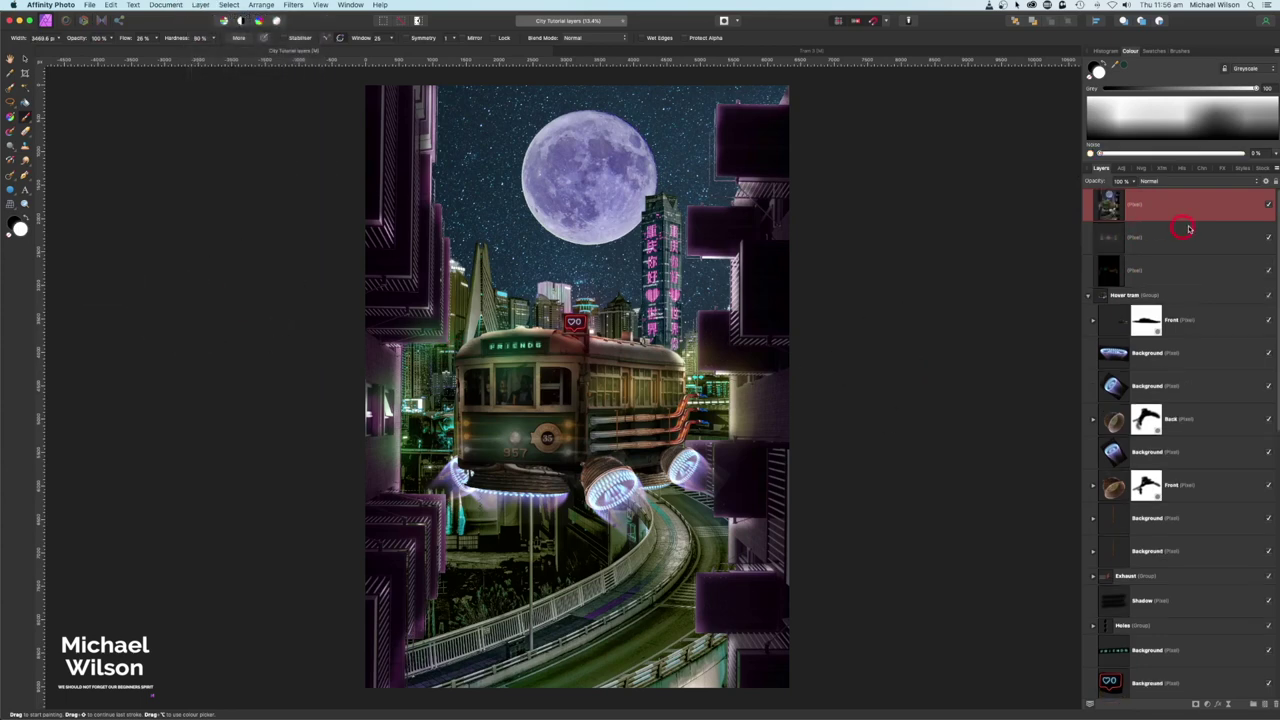
left_click(101, 20)
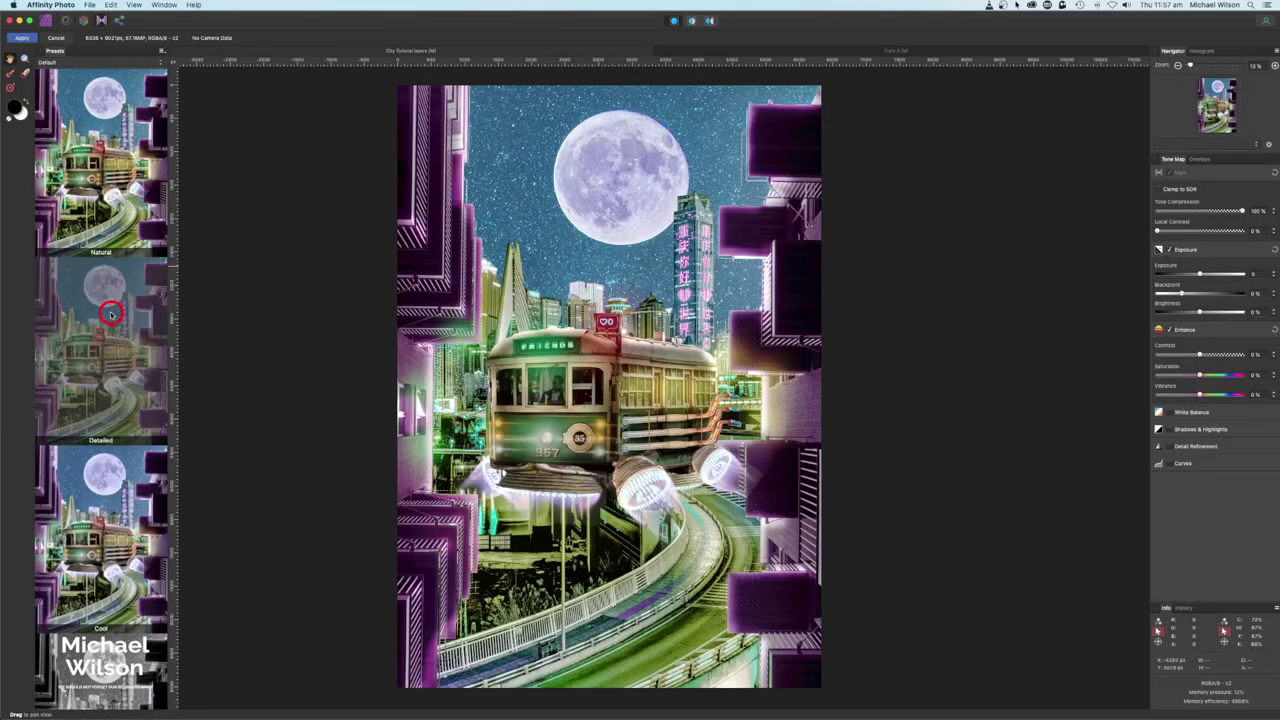
Use the Detailed tone mapping preset with tone compression reduced to 19% and exposure lowered to about -1.1
left_click(1211, 197)
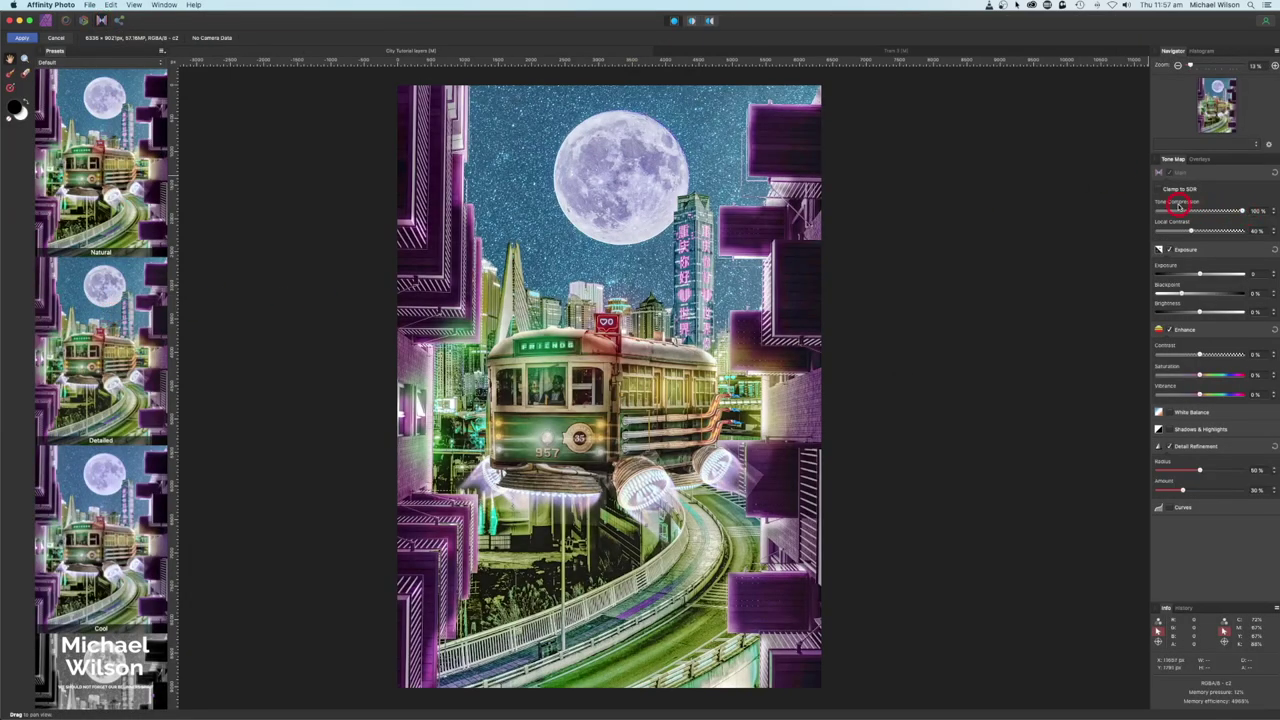
left_click_drag(1242, 212, 1176, 213)
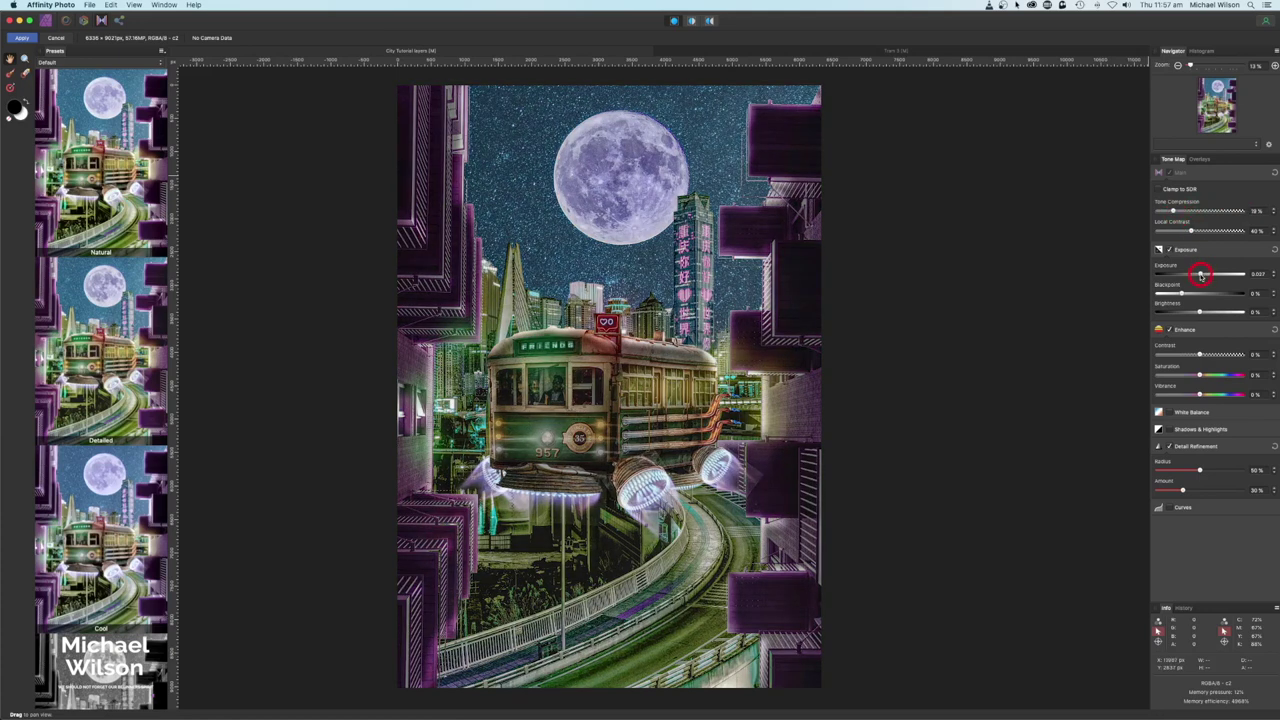
left_click_drag(1192, 274, 1175, 274)
Set contrast to -1%, saturation to -14%, vibrance to 48% and detail refinement amount to 50%, enable a slightly warmer white balance, and apply the tone mapping
left_click_drag(1199, 355, 1198, 355)
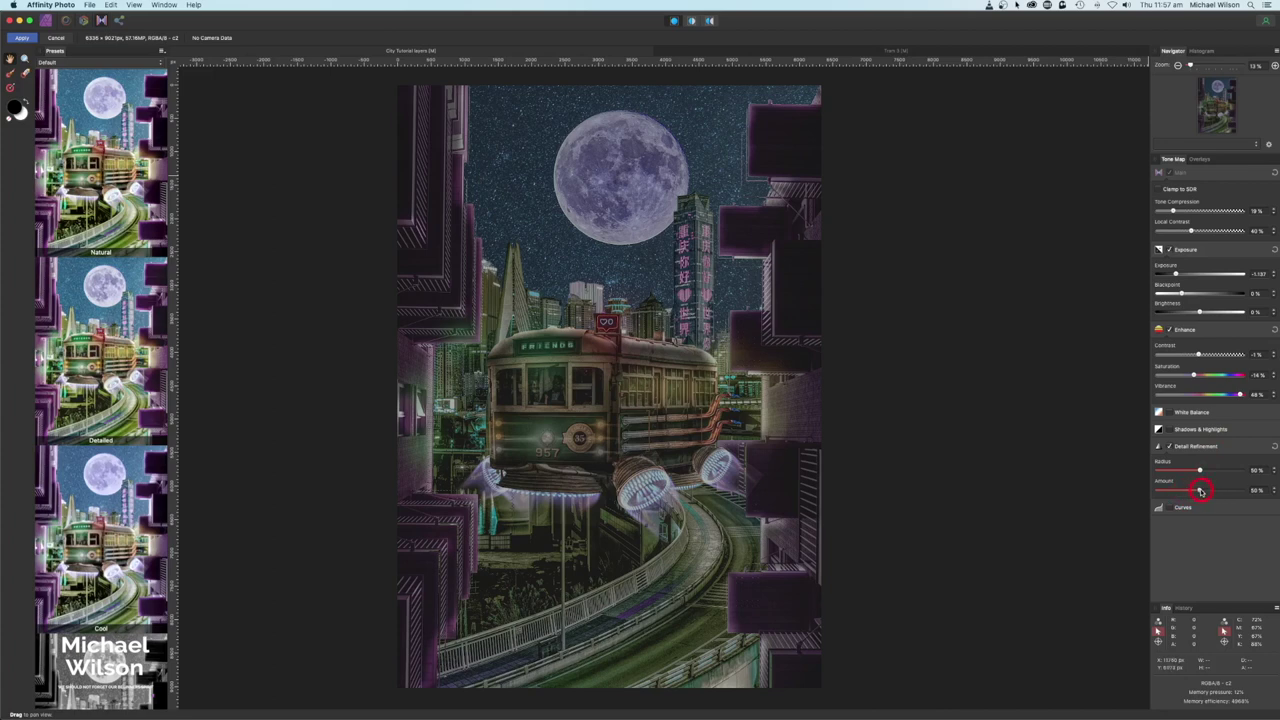
left_click(1170, 412)
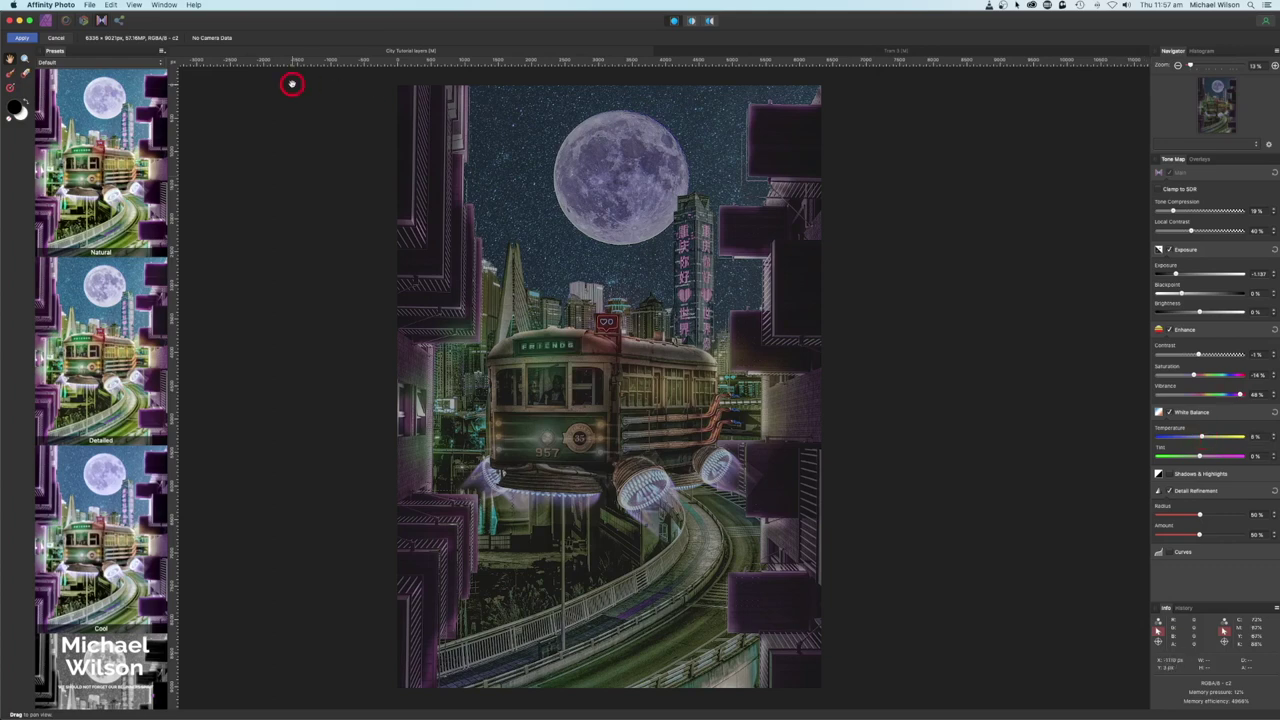
left_click(21, 37)
left_click_drag(917, 248, 913, 256)
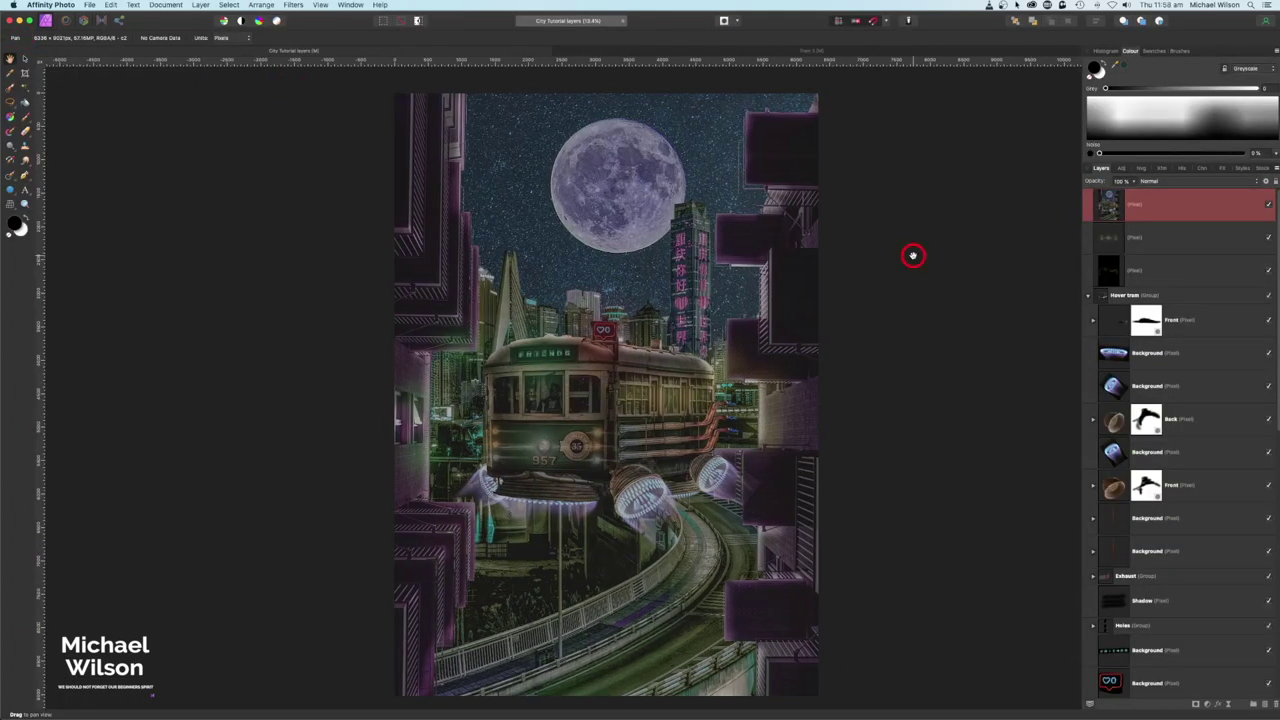